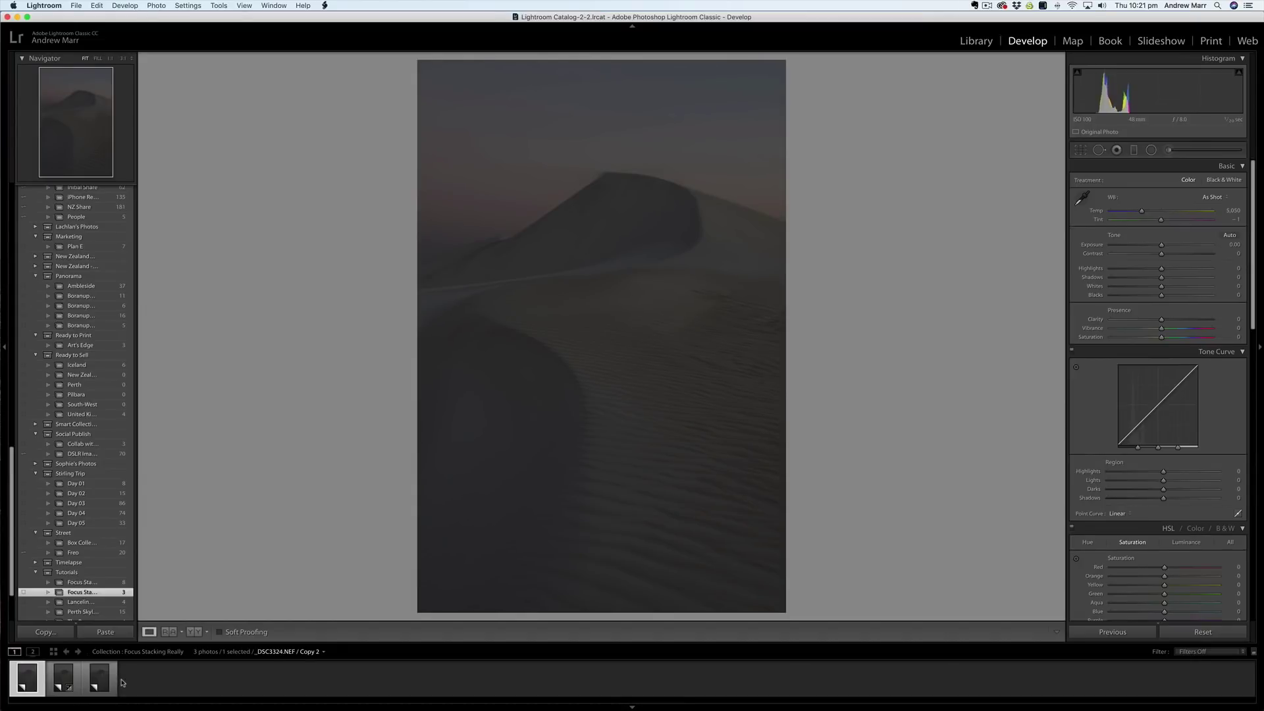
- Select the middle photo, _DSC3325.NEF, and enable Remove Chromatic Aberration and Profile Corrections for it
{"action": "left_click", "coordinate": [64, 678]}
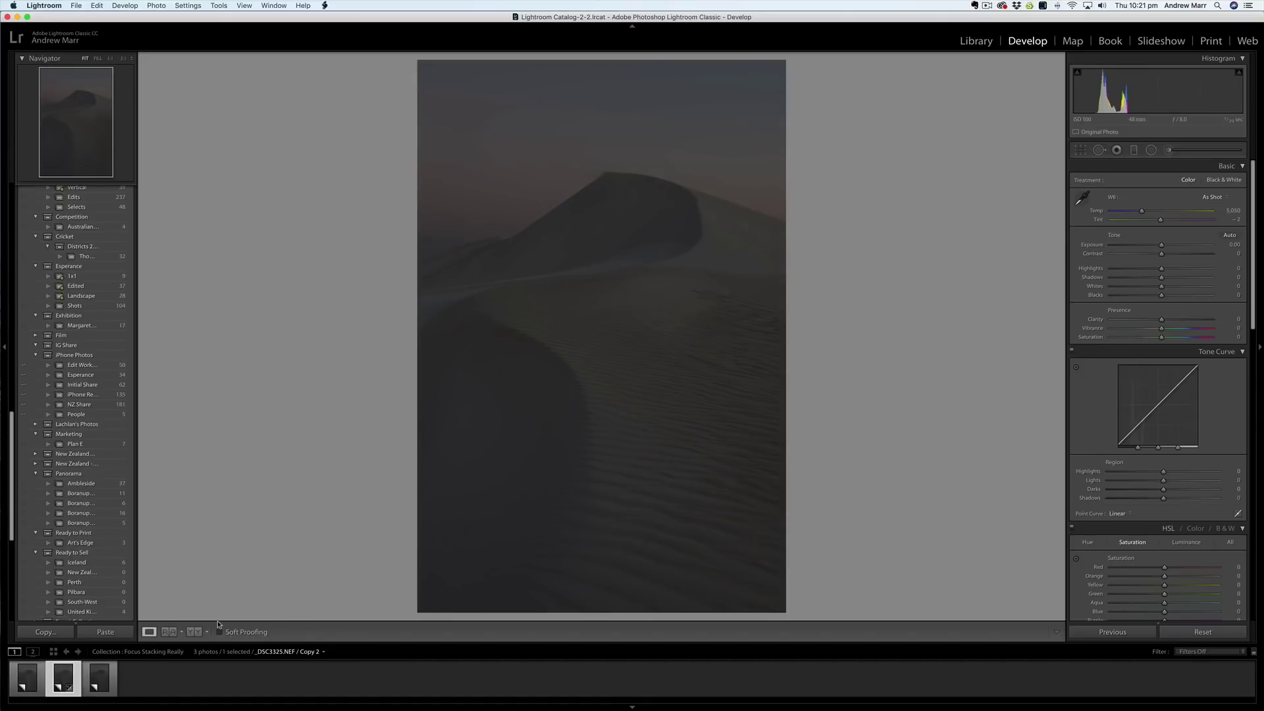
{"action": "left_click", "coordinate": [99, 678]}
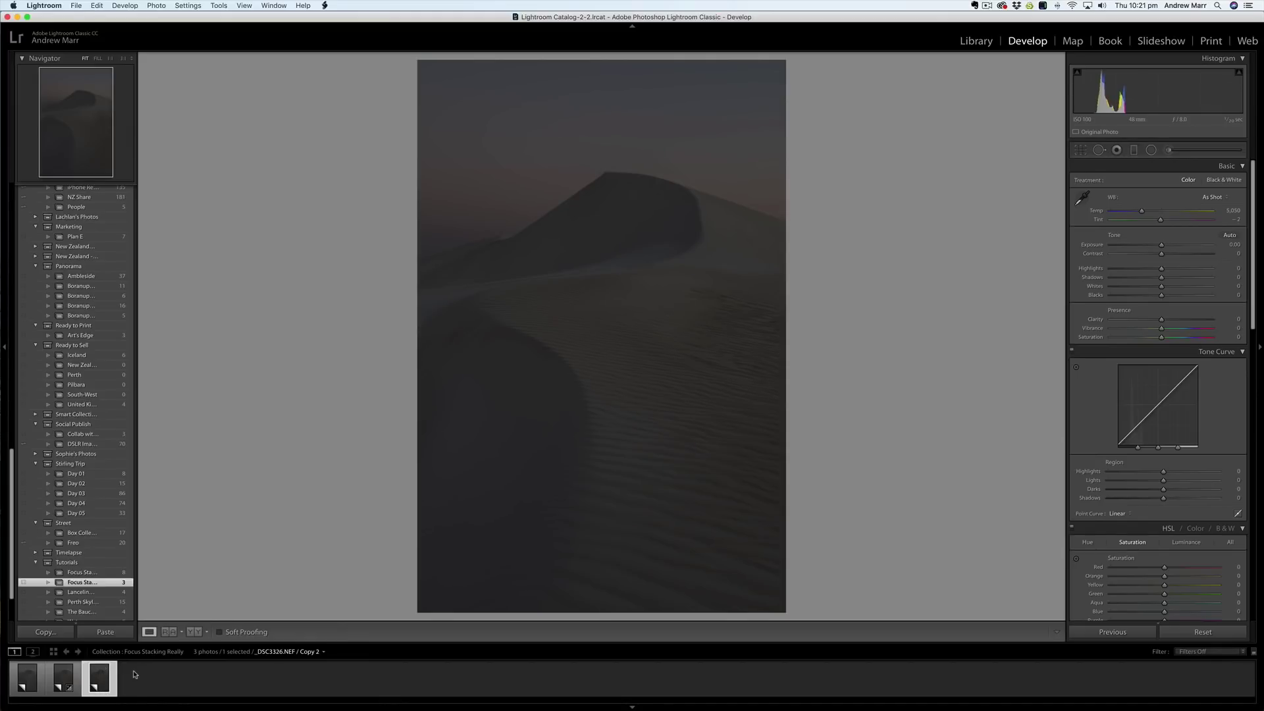
{"action": "left_click", "coordinate": [63, 680]}
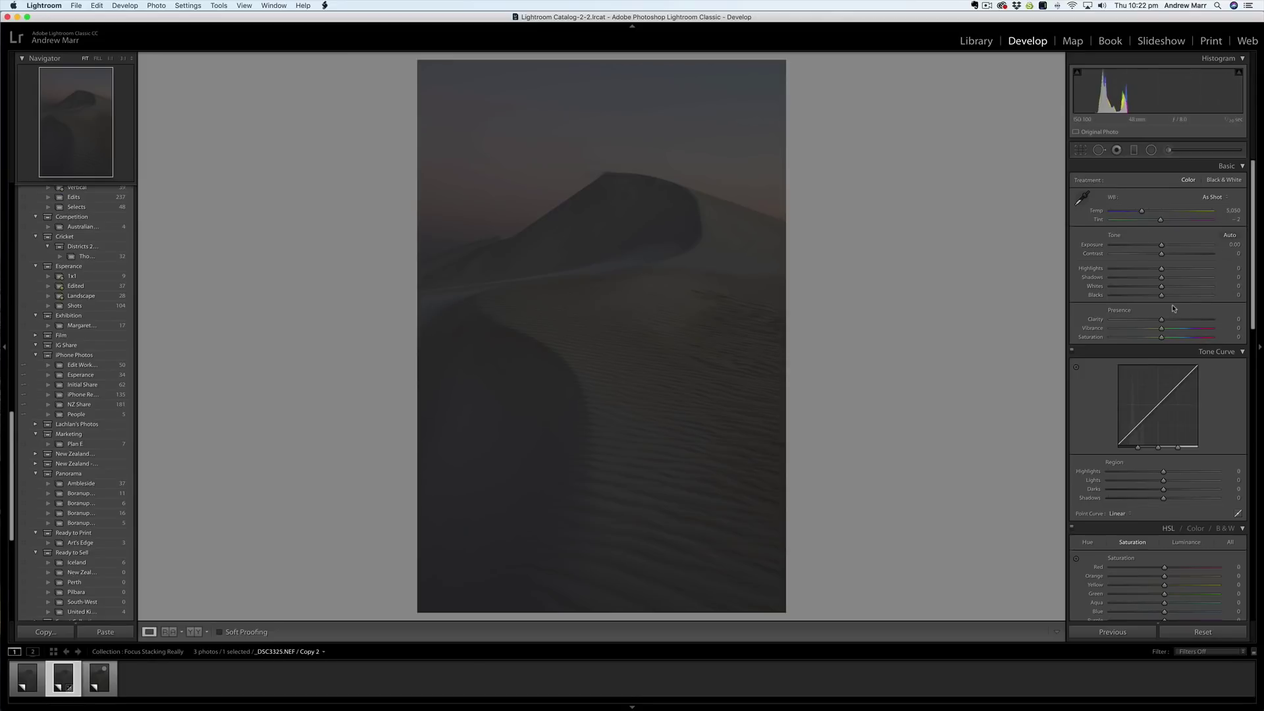
{"action": "scroll", "coordinate": [1173, 306], "scroll_direction": "down", "scroll_amount": 10}
{"action": "scroll", "coordinate": [1173, 306], "scroll_direction": "down", "scroll_amount": 5}
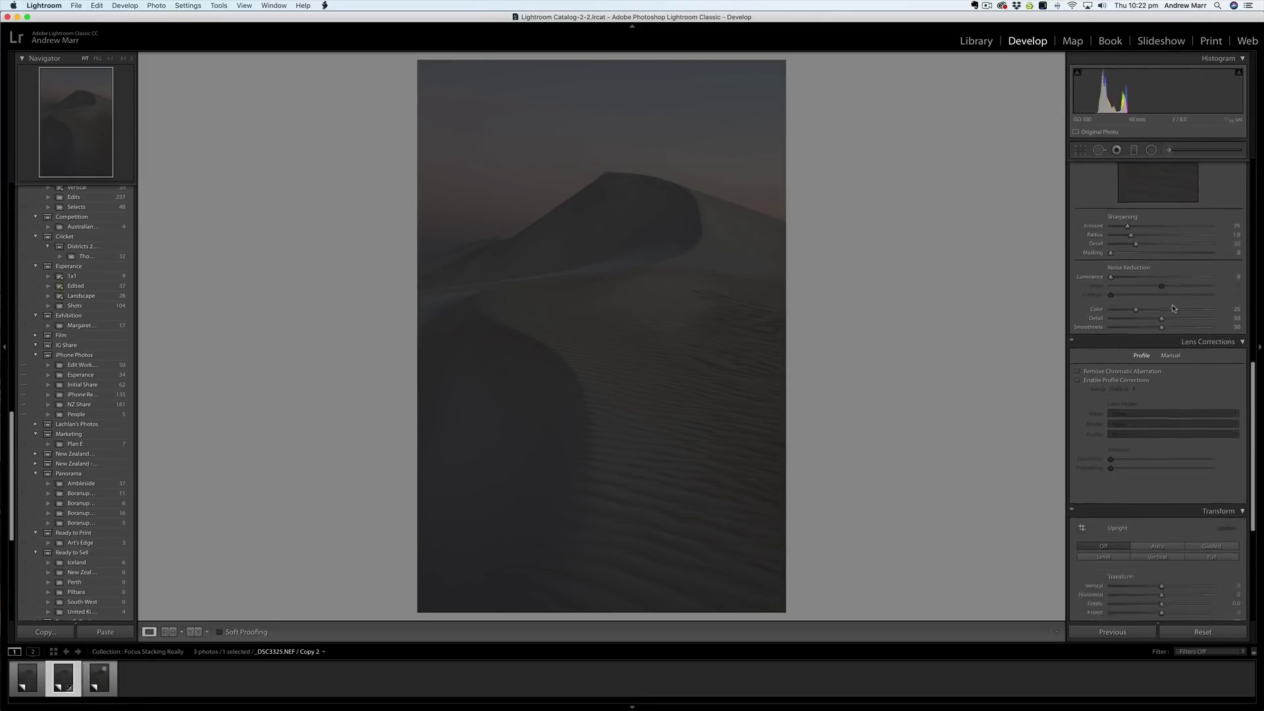
{"action": "left_click", "coordinate": [1079, 311]}
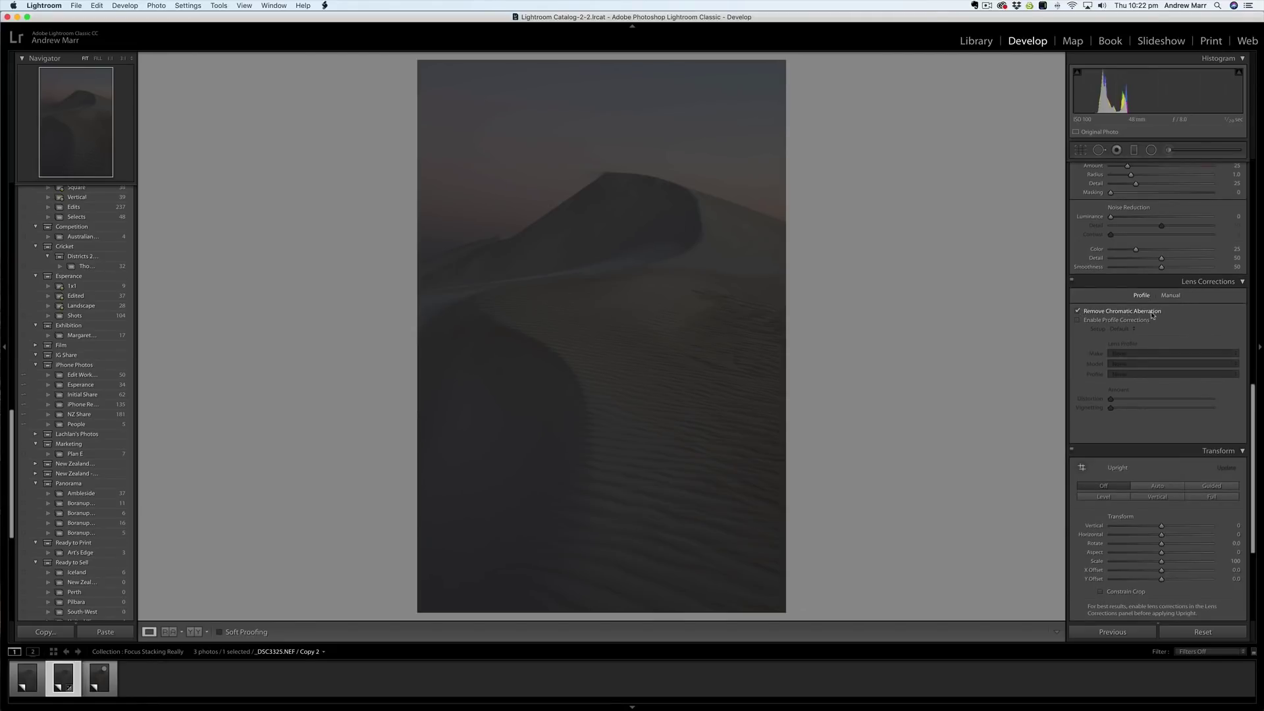
{"action": "left_click", "coordinate": [1078, 320]}
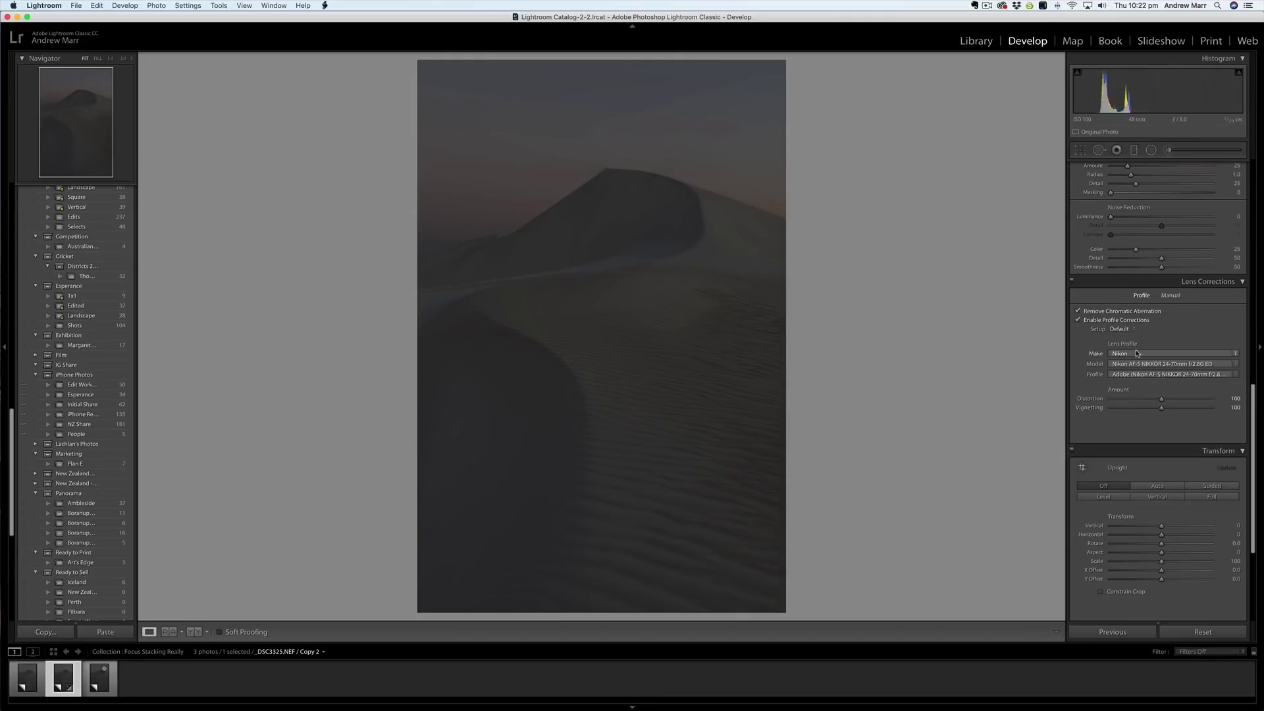
- Set the photo's white balance to Auto and apply automatic tone adjustments
{"action": "scroll", "coordinate": [1157, 389], "scroll_direction": "up", "scroll_amount": 15}
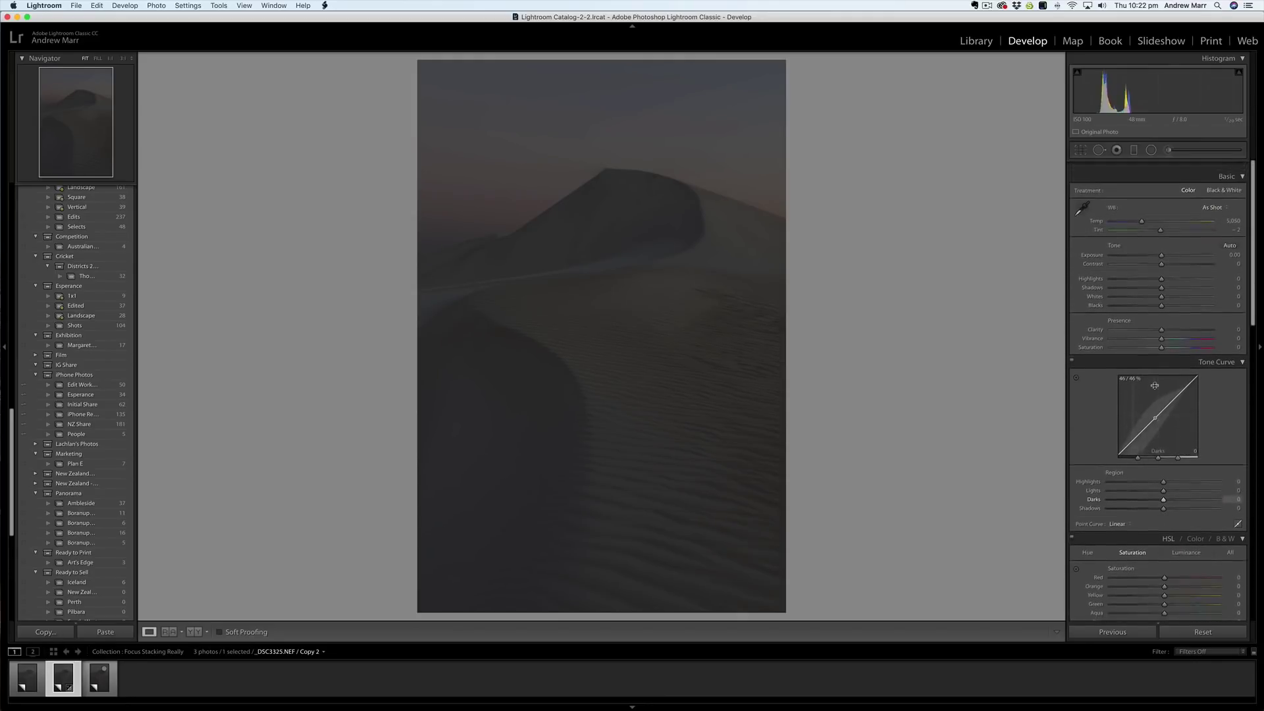
{"action": "scroll", "coordinate": [1218, 249], "scroll_direction": "down", "scroll_amount": 1}
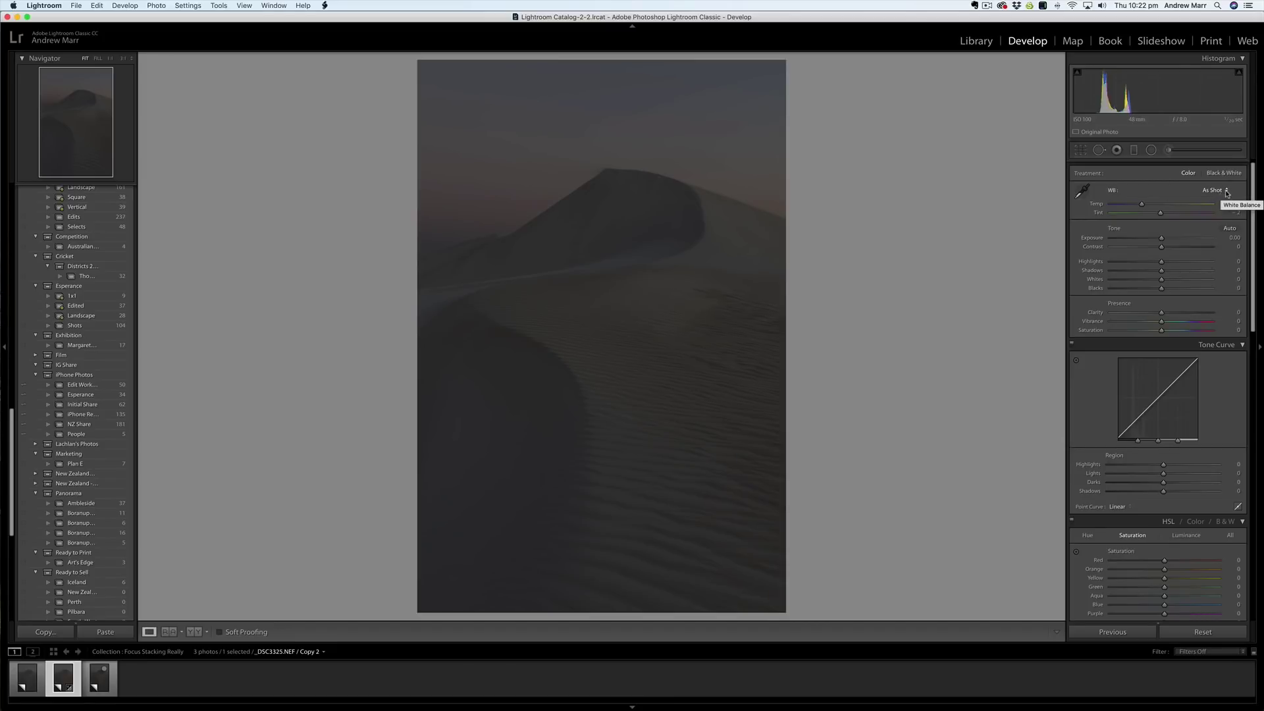
{"action": "left_click", "coordinate": [1227, 193]}
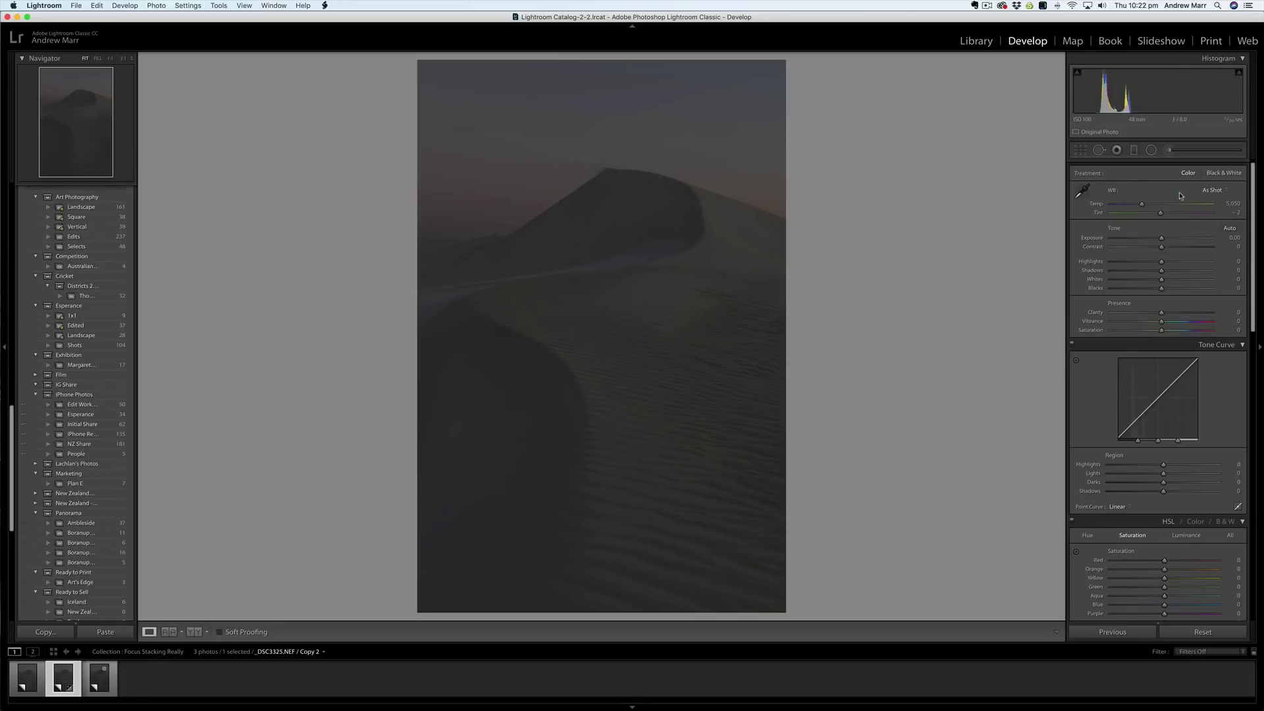
{"action": "left_click", "coordinate": [1228, 192]}
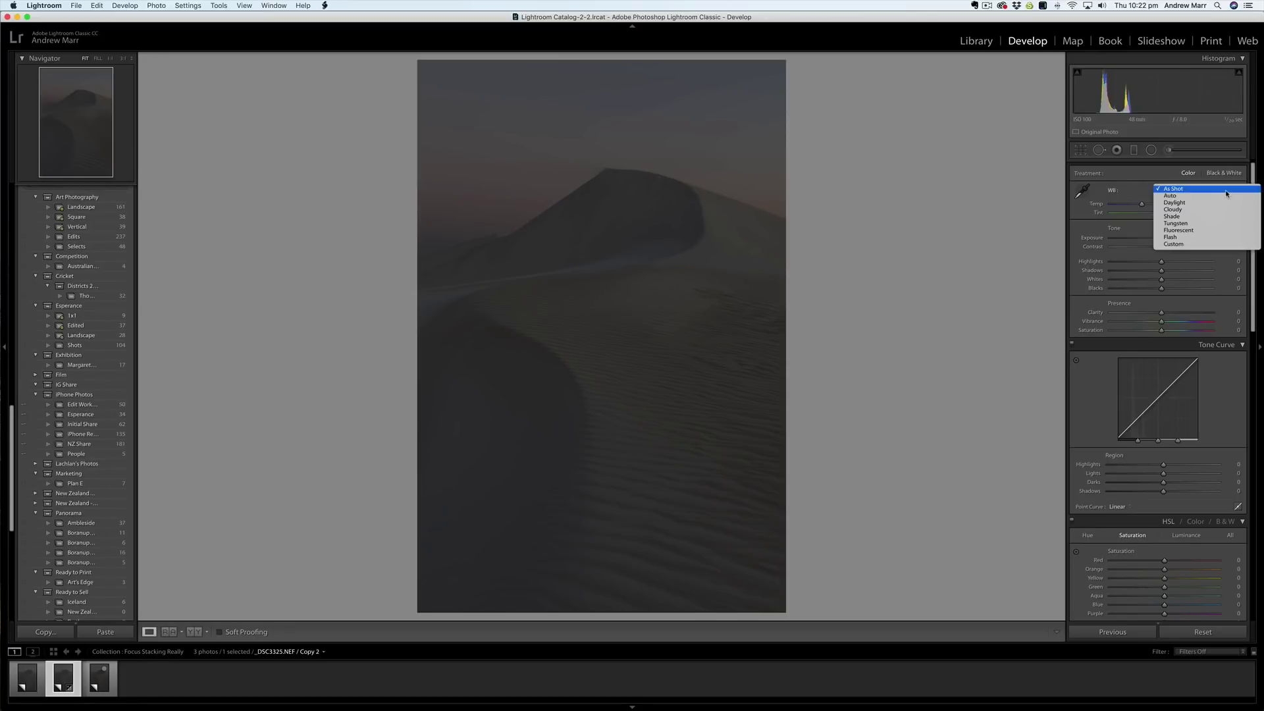
{"action": "left_click", "coordinate": [1183, 196]}
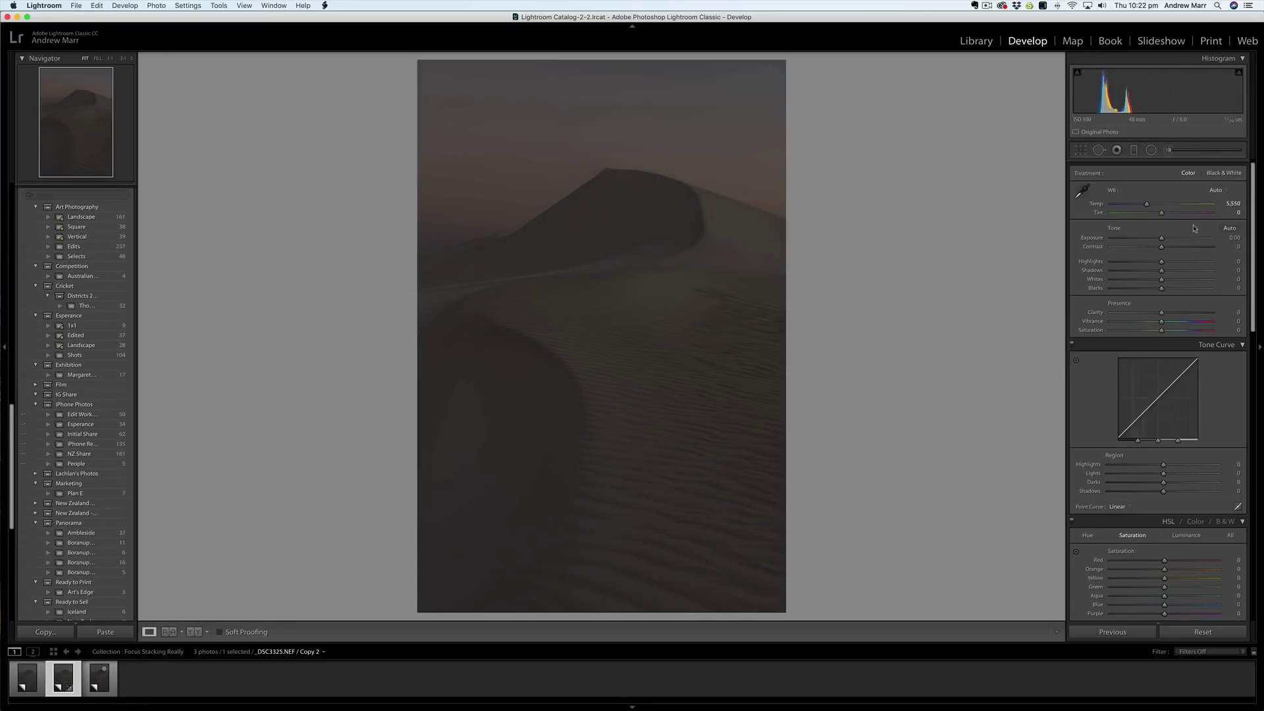
{"action": "key", "text": "super+u"}
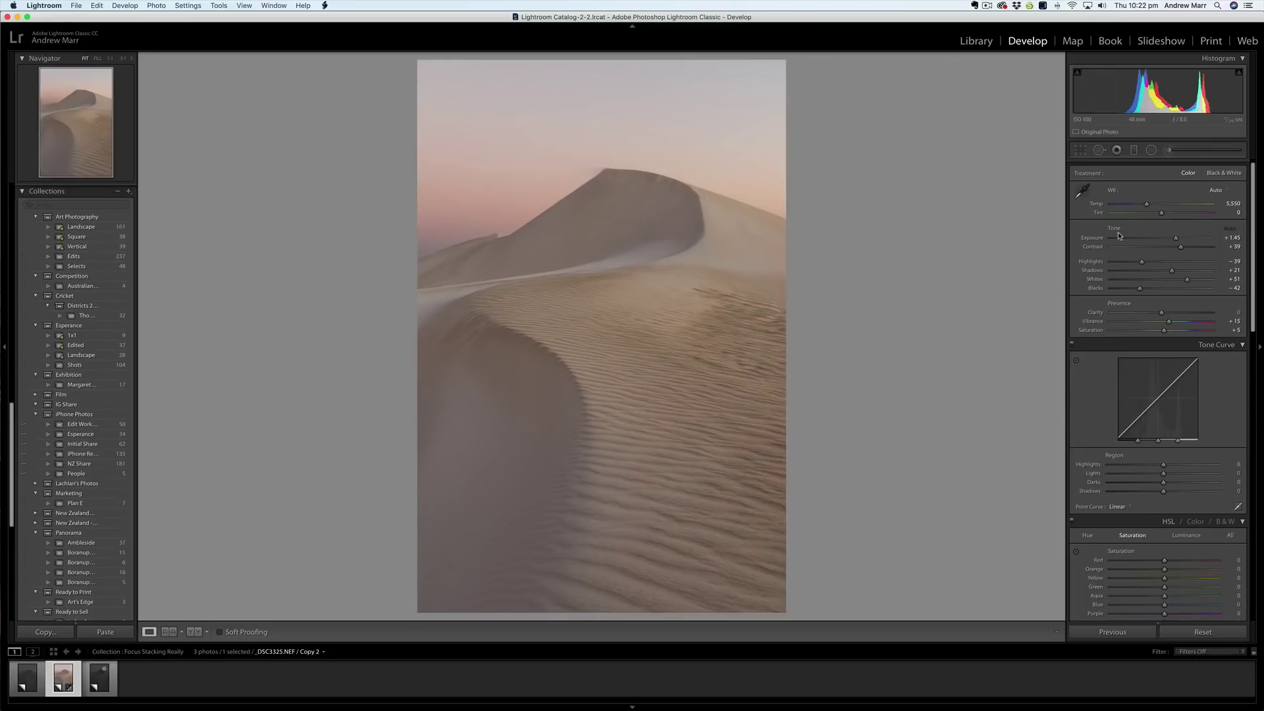
- Try the Daylight white balance with the tint at +3, and try the Cloudy preset
{"action": "left_click", "coordinate": [1225, 190]}
{"action": "left_click", "coordinate": [1194, 197]}
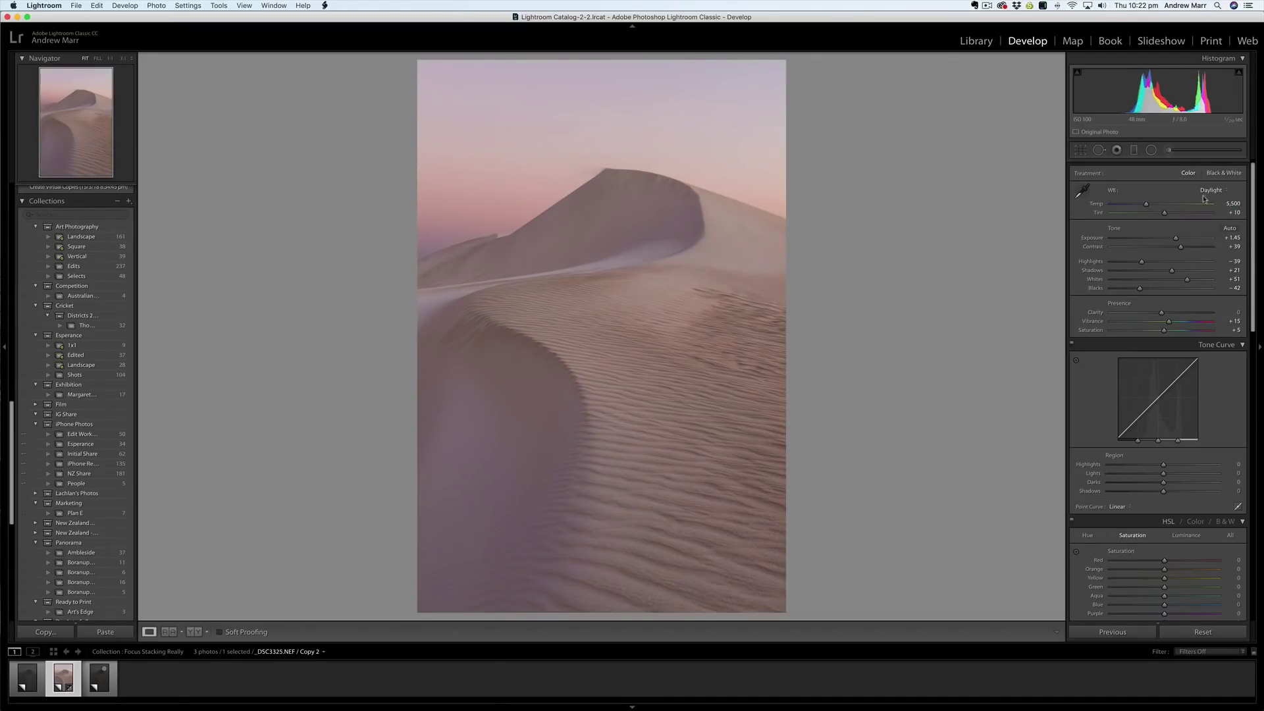
{"action": "left_click_drag", "start_coordinate": [1166, 215], "coordinate": [1163, 215]}
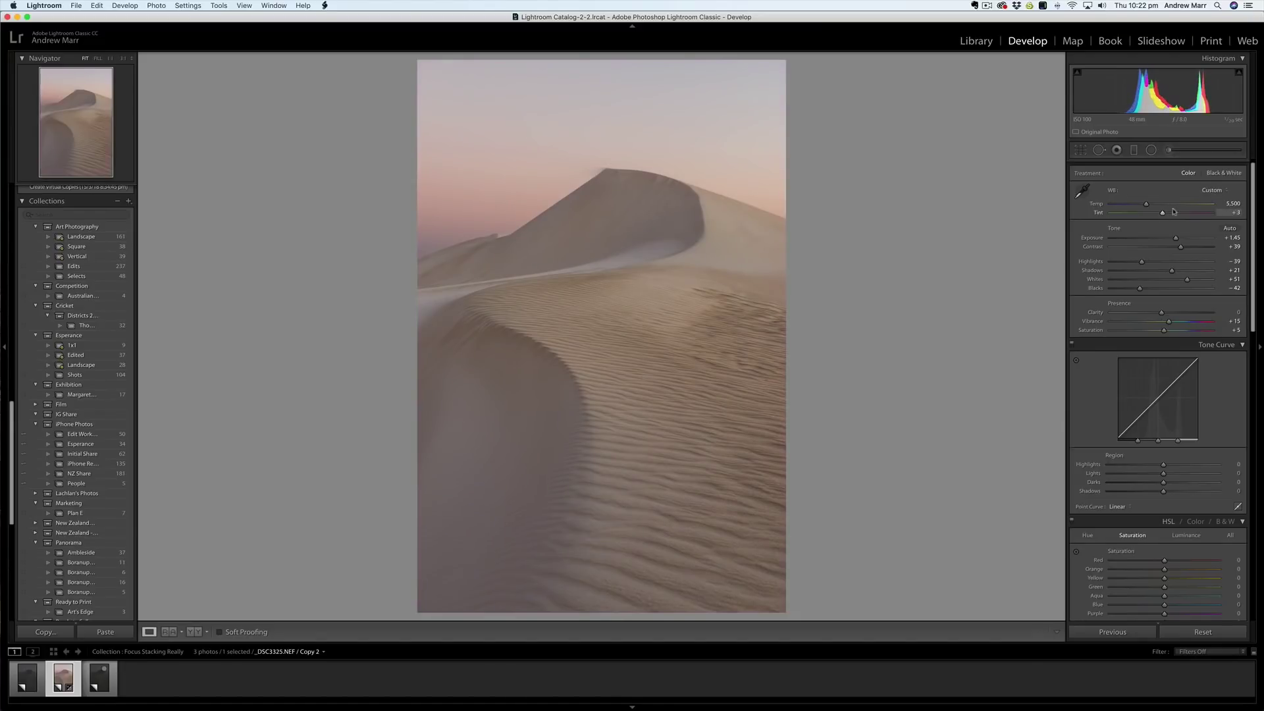
{"action": "left_click", "coordinate": [1218, 190]}
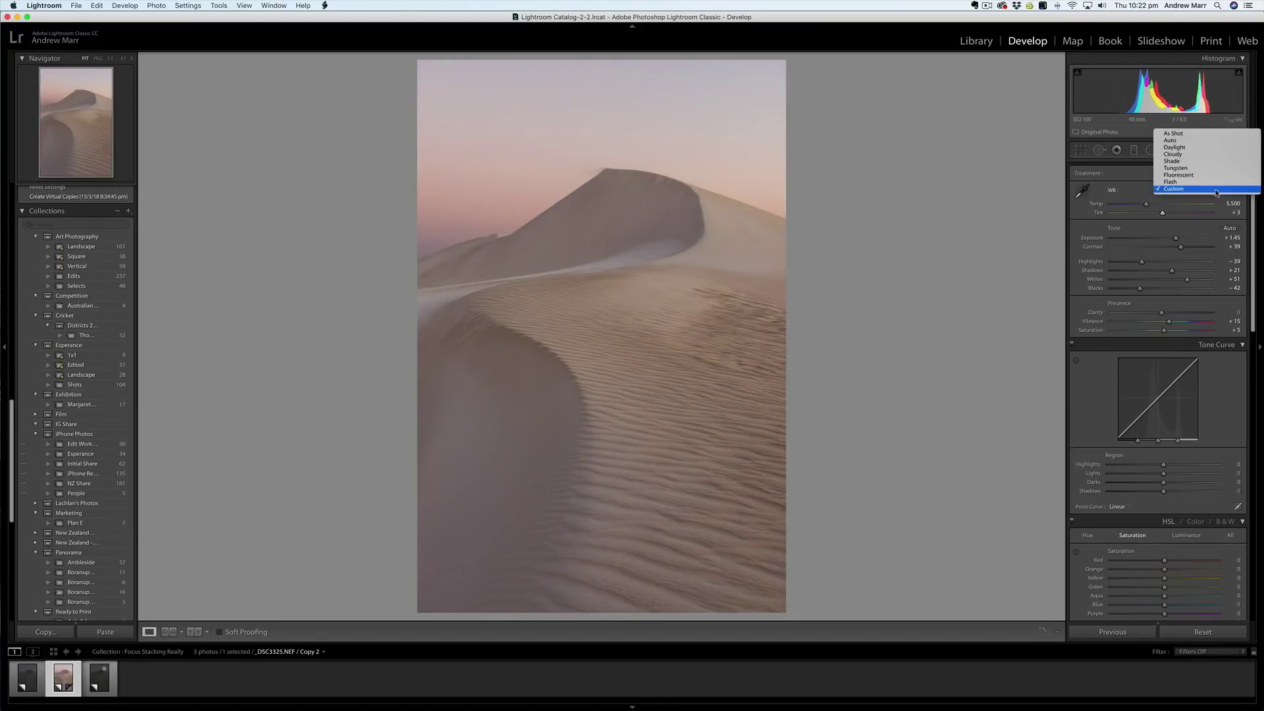
{"action": "left_click", "coordinate": [1197, 154]}
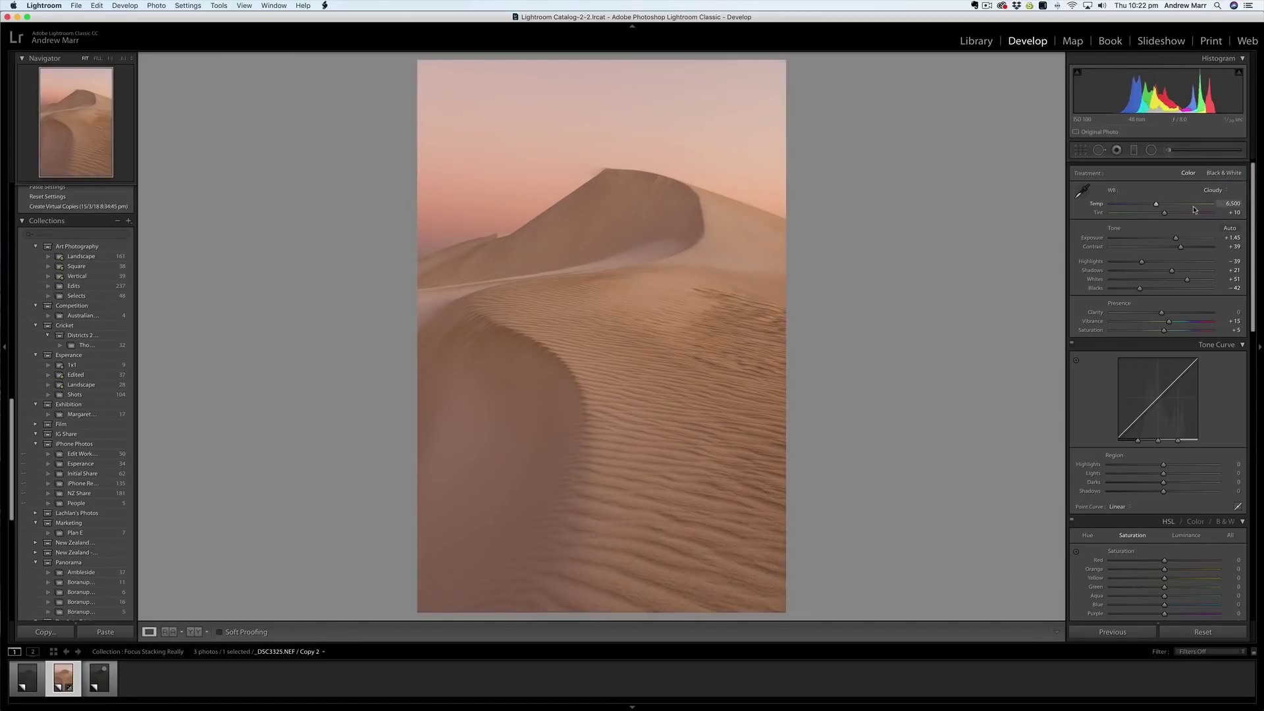
- Return the white balance to Auto and fine-tune the temperature to 5,687
{"action": "left_click", "coordinate": [1219, 191]}
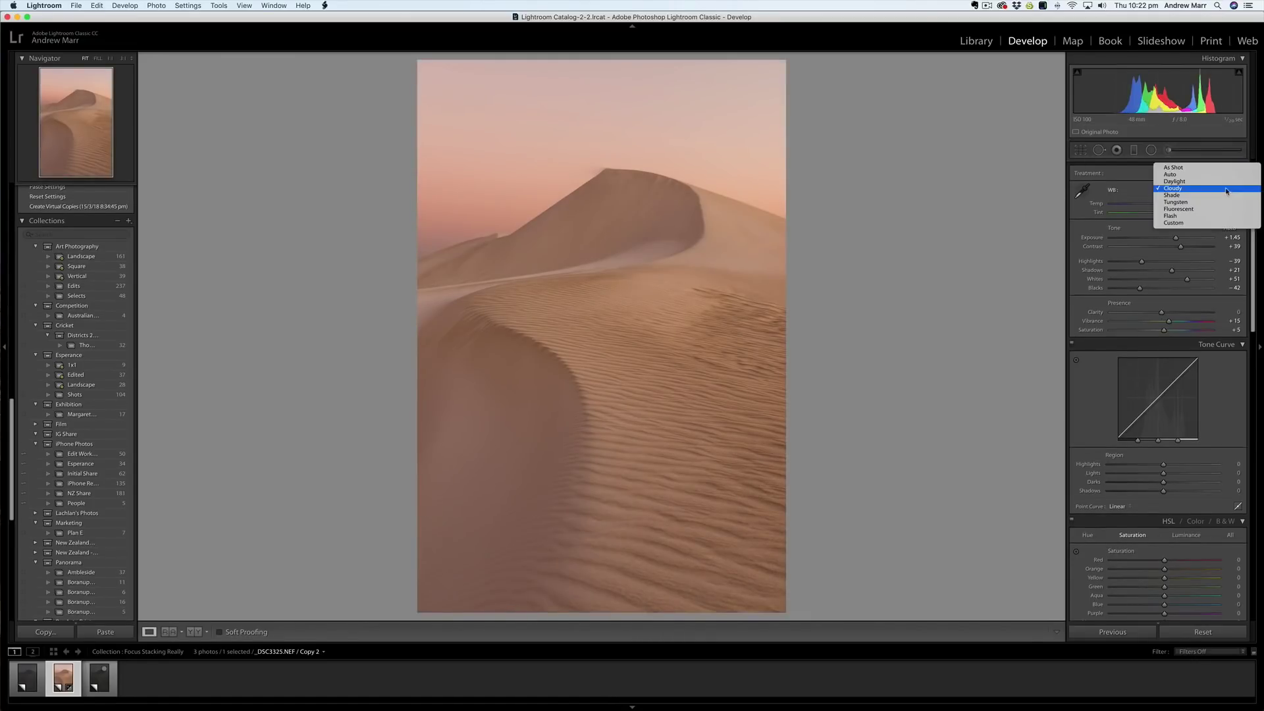
{"action": "left_click", "coordinate": [1182, 174]}
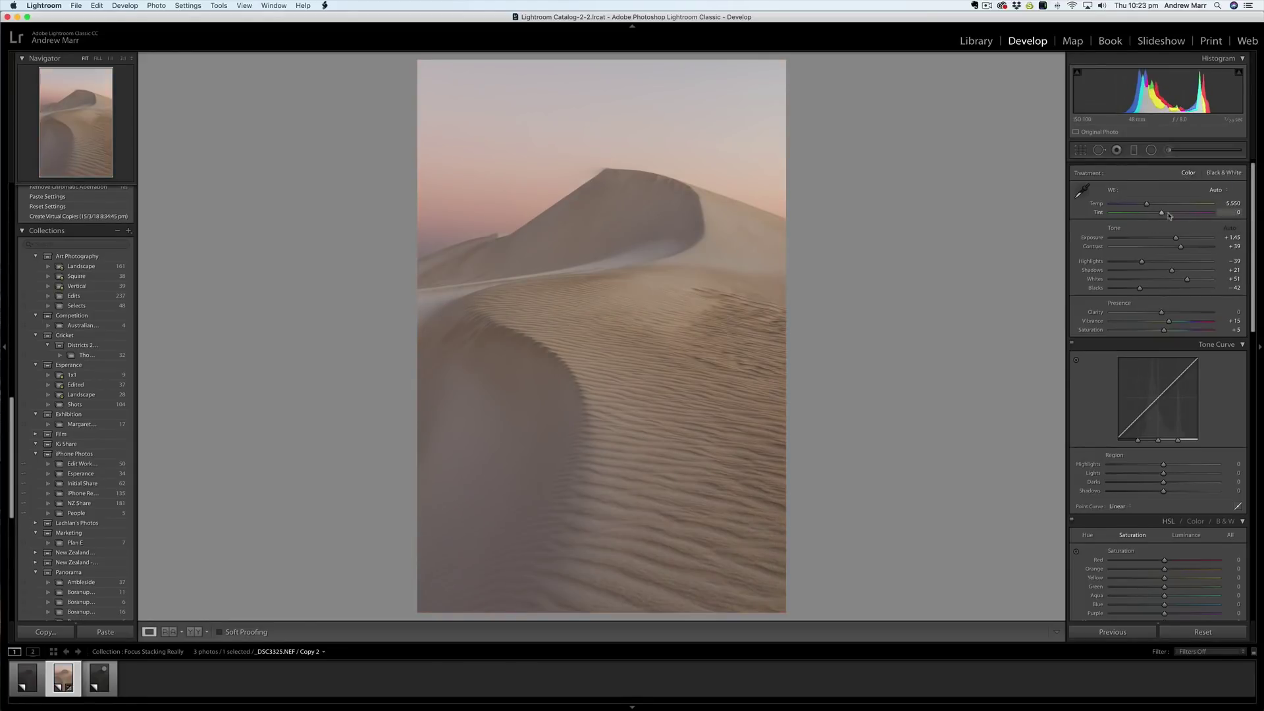
{"action": "left_click_drag", "start_coordinate": [1147, 205], "coordinate": [1148, 206]}
{"action": "left_click_drag", "start_coordinate": [1148, 206], "coordinate": [1149, 206]}
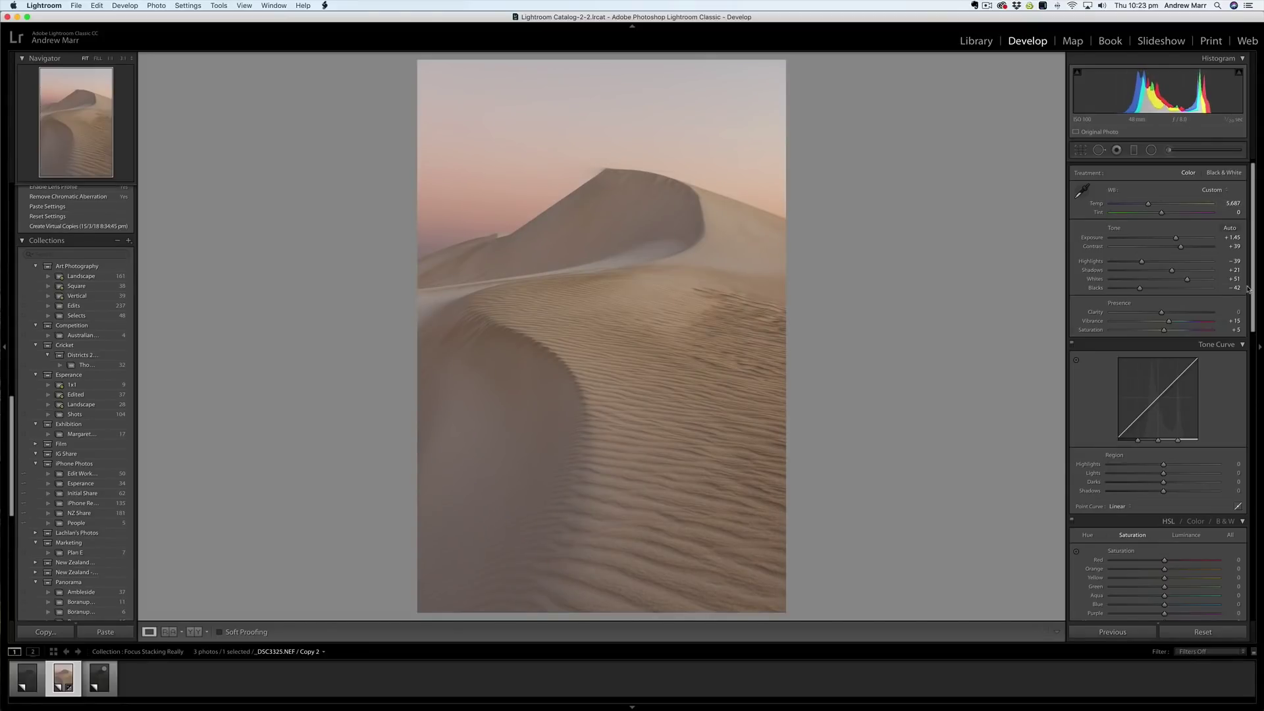
- Reset the photo's Vibrance and Saturation to 0
{"action": "scroll", "coordinate": [1244, 310], "scroll_direction": "up", "scroll_amount": 1}
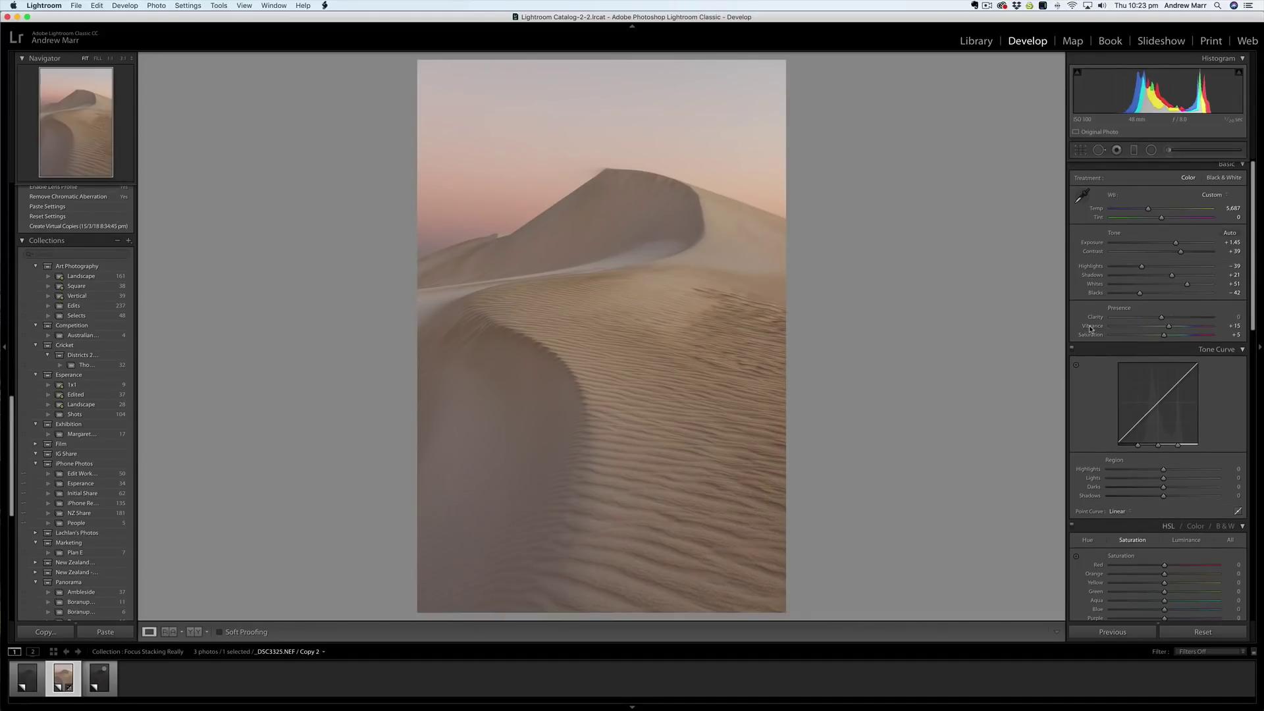
{"action": "key", "text": "shift"}
{"action": "double_click", "coordinate": [1091, 326]}
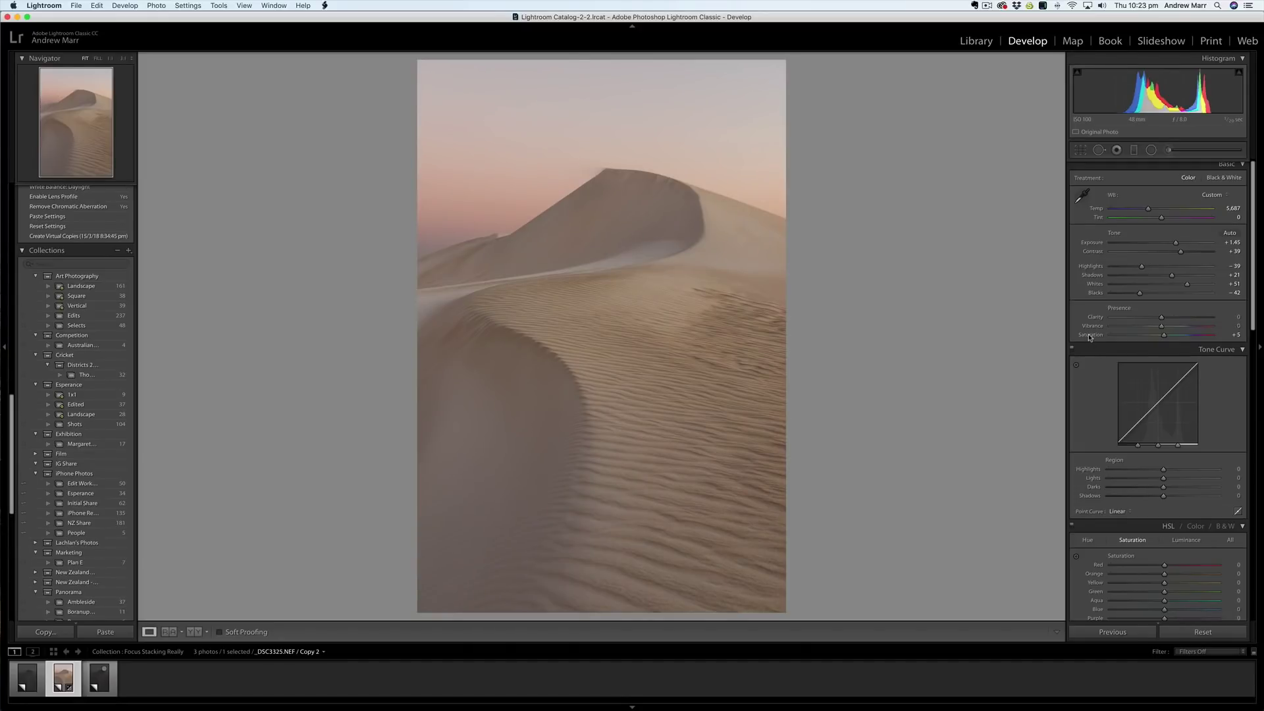
{"action": "double_click", "coordinate": [1090, 335]}
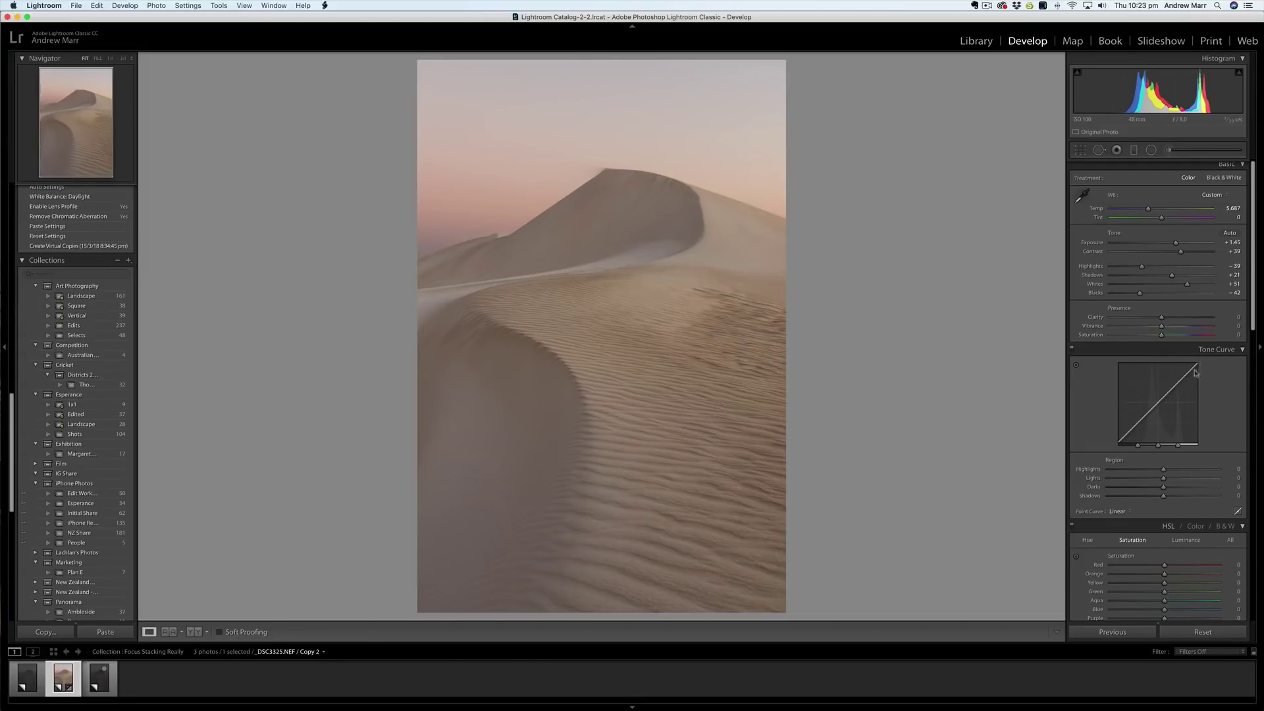
{"action": "scroll", "coordinate": [1195, 395], "scroll_direction": "down", "scroll_amount": 10}
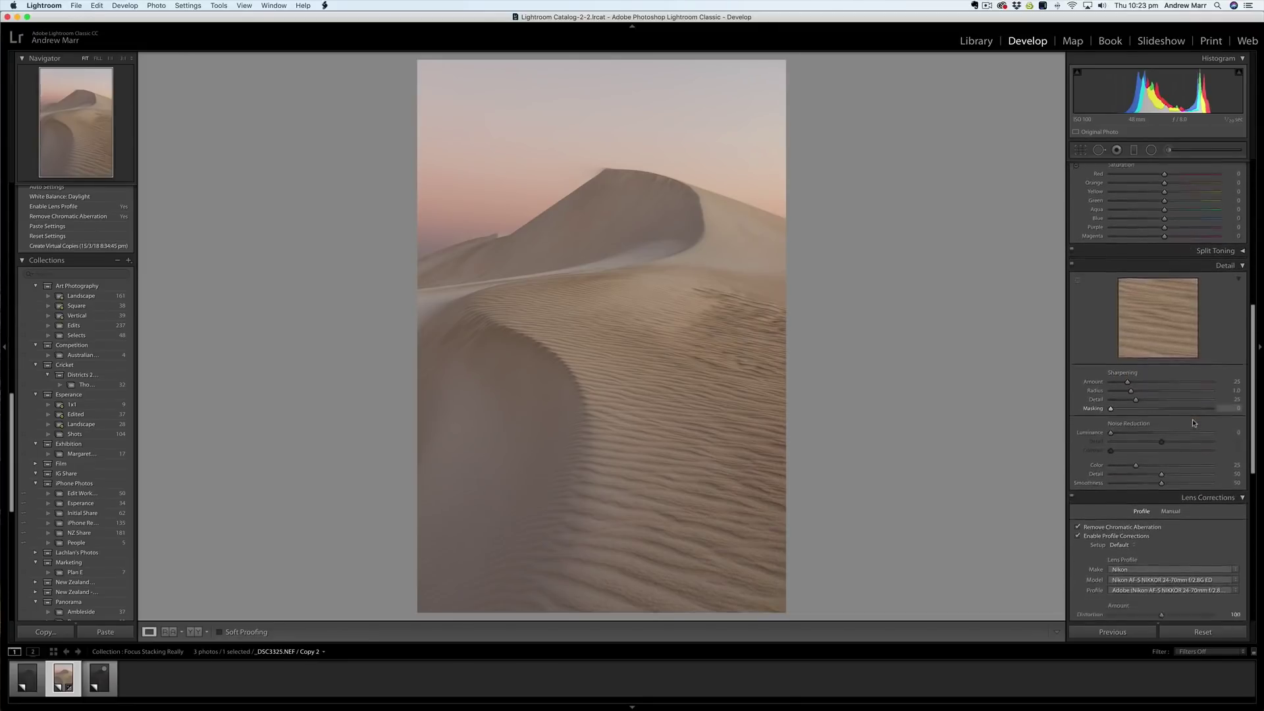
{"action": "scroll", "coordinate": [1195, 423], "scroll_direction": "down", "scroll_amount": 5}
{"action": "scroll", "coordinate": [1193, 420], "scroll_direction": "up", "scroll_amount": 4}
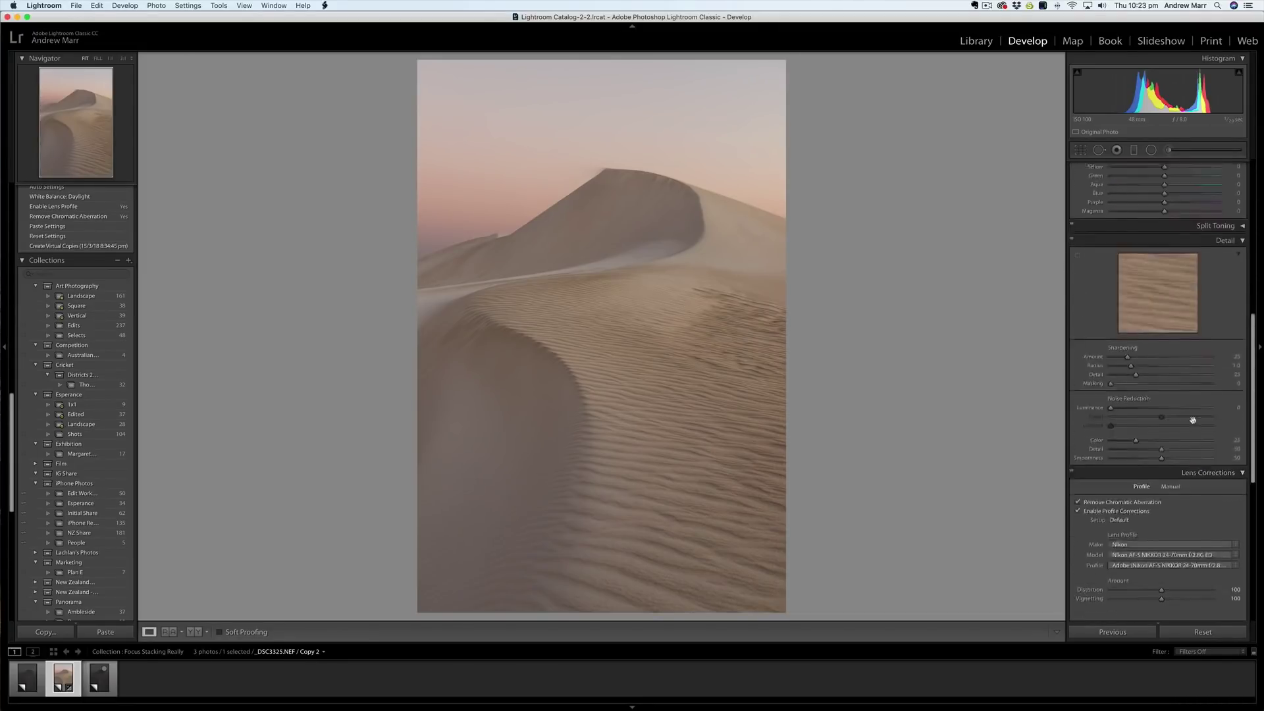
{"action": "scroll", "coordinate": [1193, 420], "scroll_direction": "up", "scroll_amount": 10}
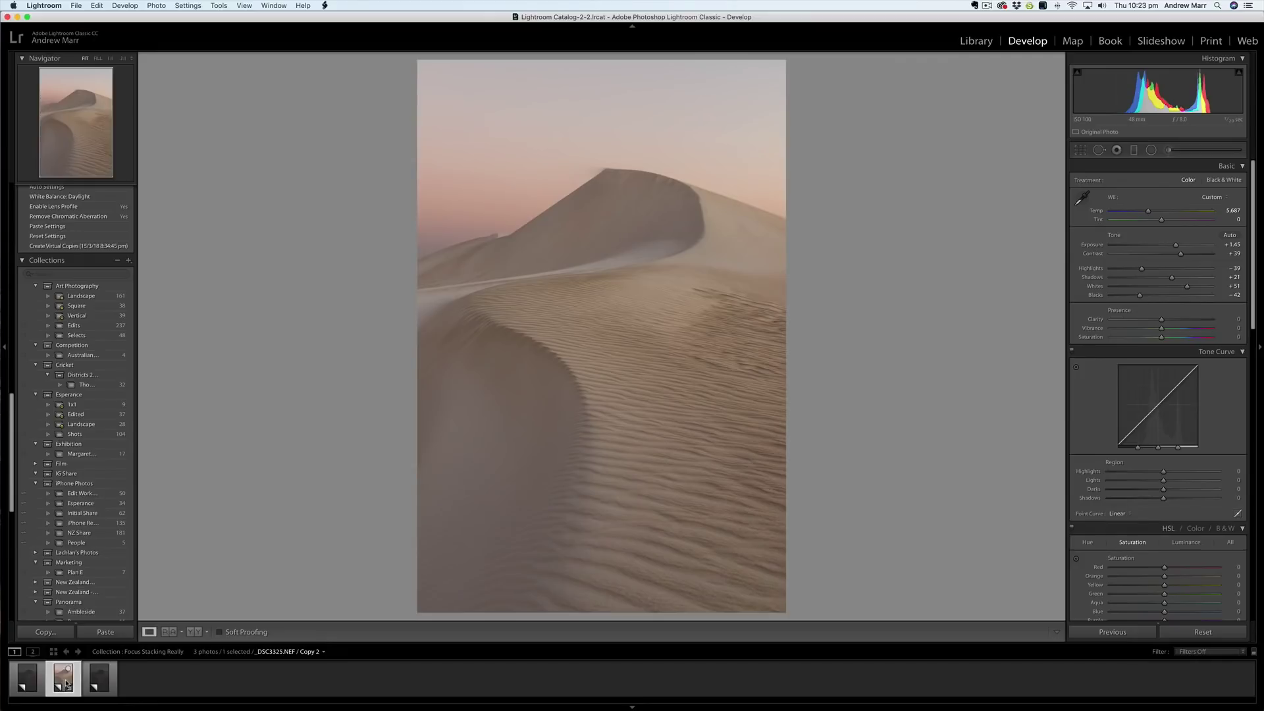
- Add the other two photos to the selection and synchronize all develop settings from _DSC3325.NEF to them
{"action": "left_click", "coordinate": [28, 678], "text": "super"}
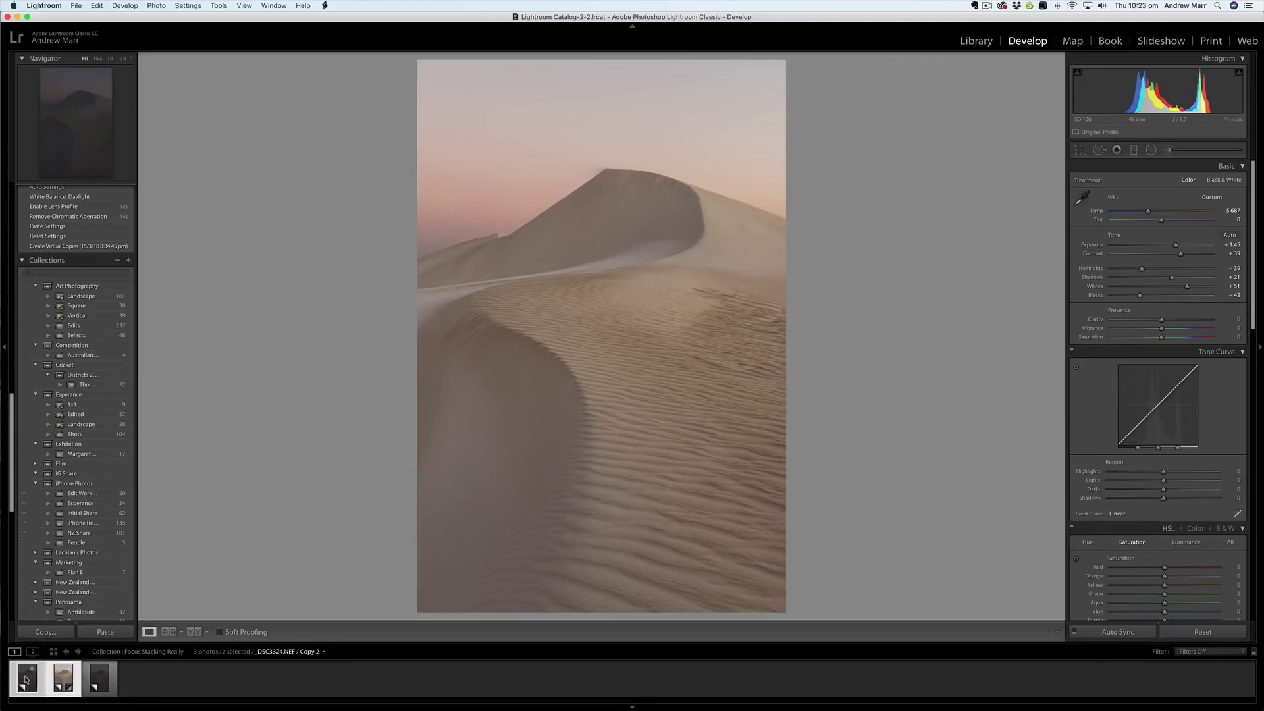
{"action": "left_click", "coordinate": [99, 680], "text": "super"}
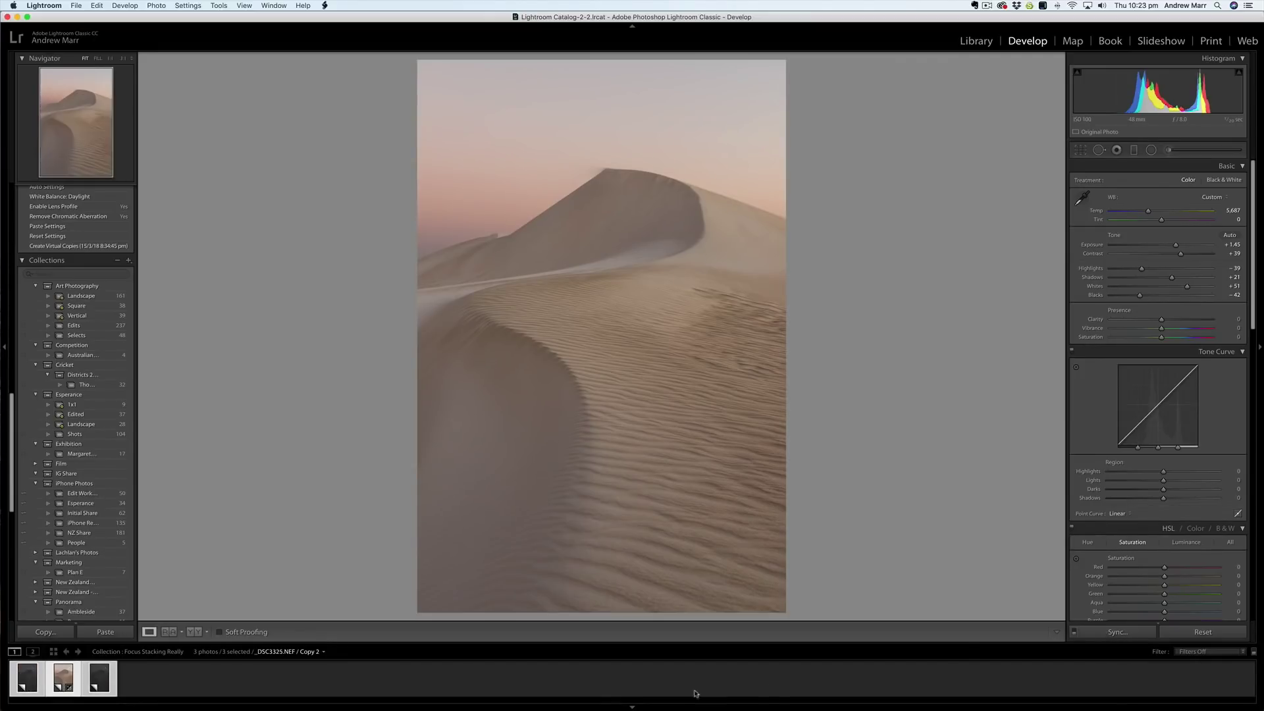
{"action": "left_click", "coordinate": [1114, 634]}
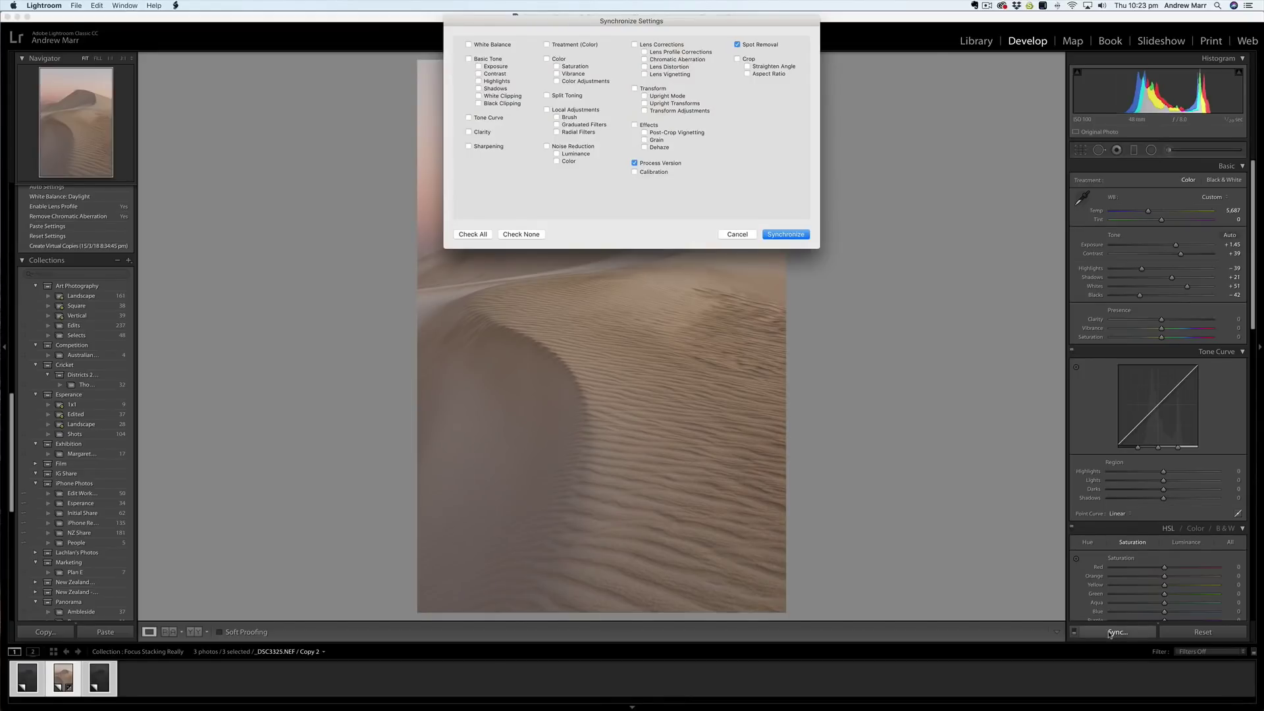
{"action": "left_click", "coordinate": [469, 235]}
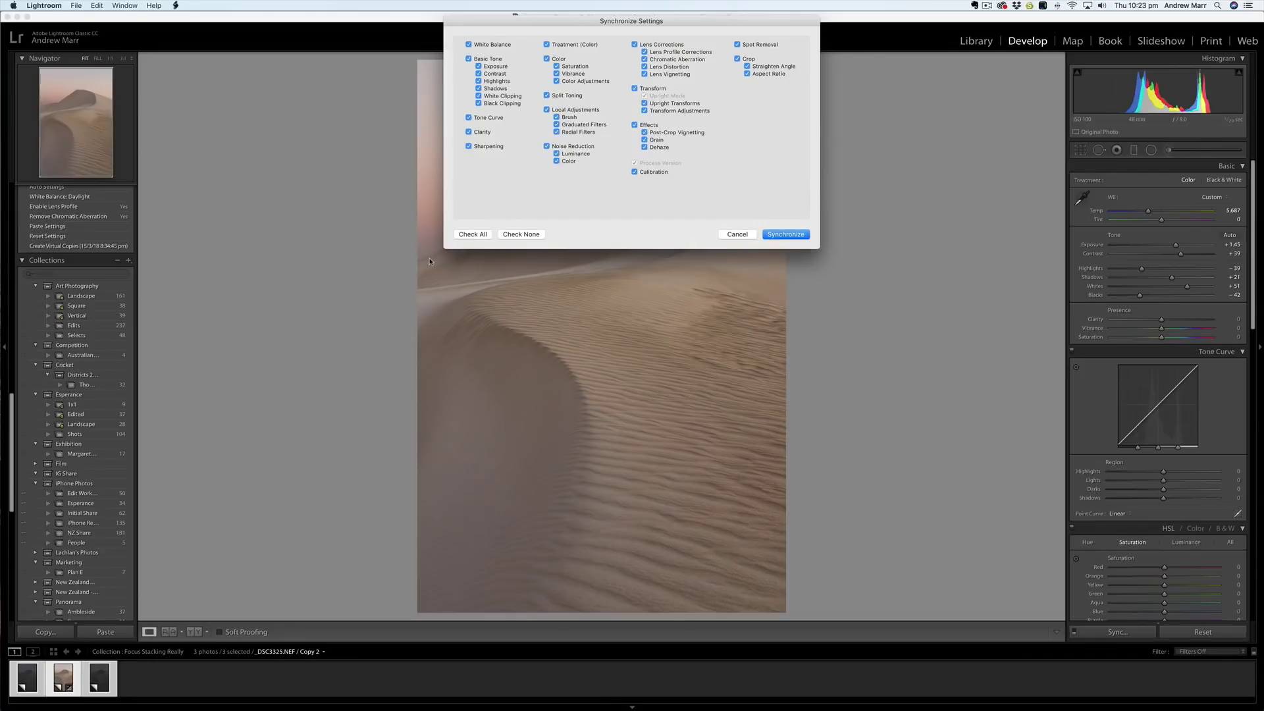
{"action": "left_click", "coordinate": [786, 235]}
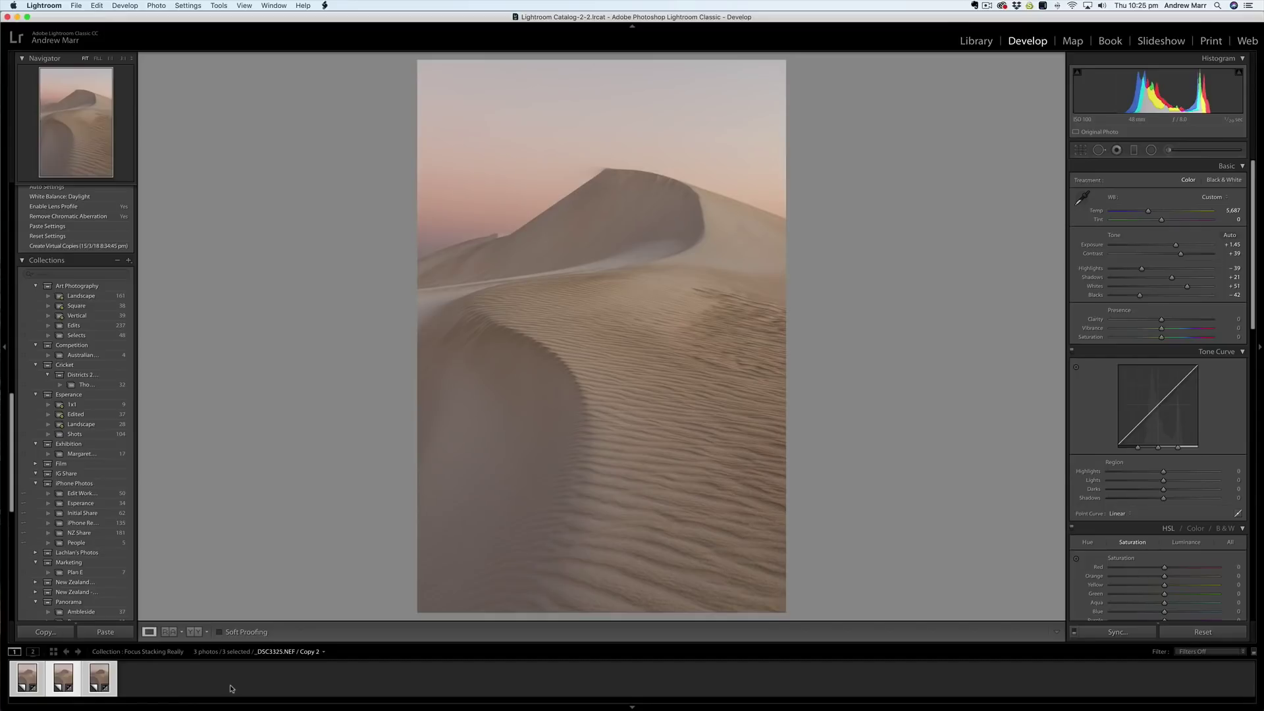
- Open the three selected photos as layers in a single Photoshop document
{"action": "key", "text": "Left"}
{"action": "key", "text": "Right"}
{"action": "right_click", "coordinate": [63, 681]}
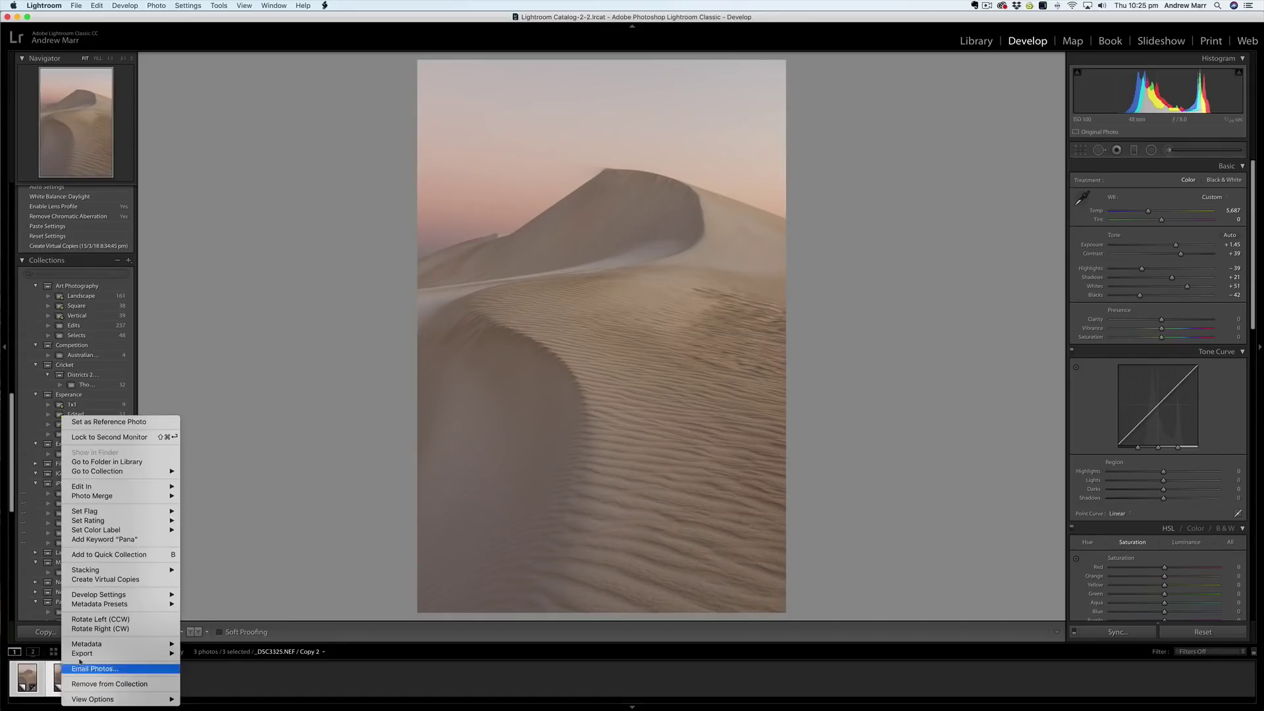
{"action": "mouse_move", "coordinate": [82, 490]}
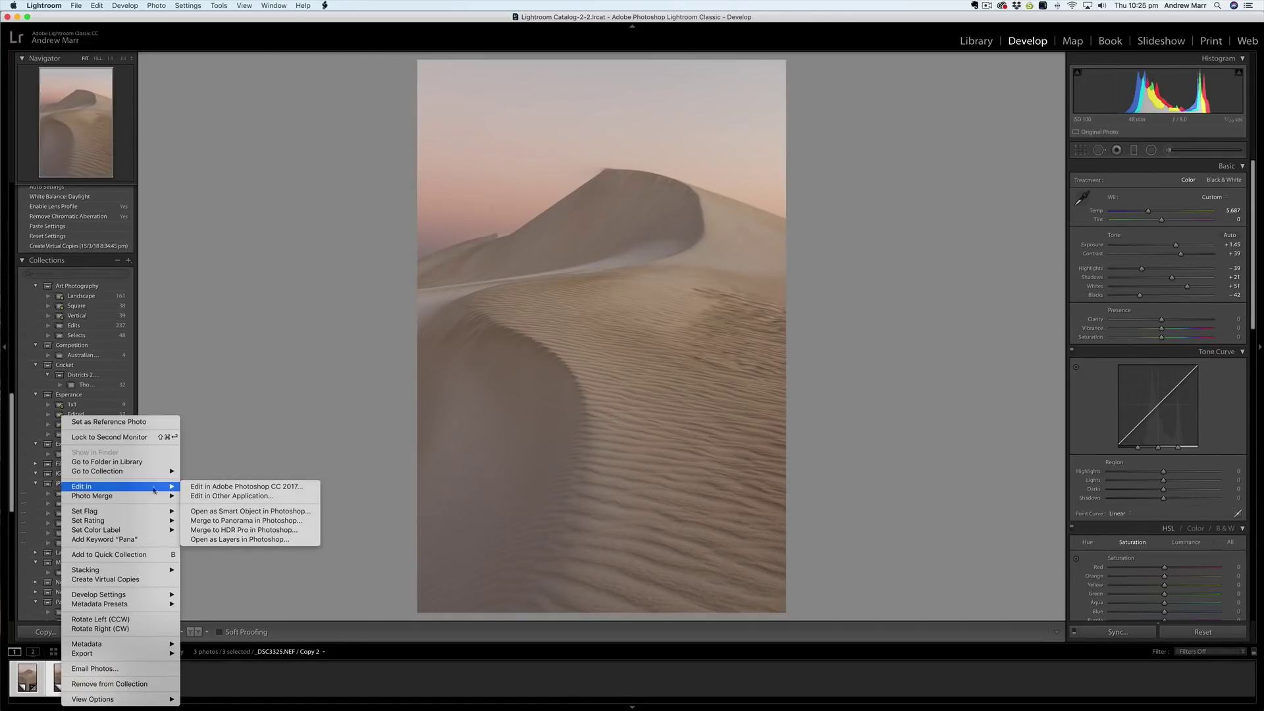
{"action": "left_click", "coordinate": [231, 542]}
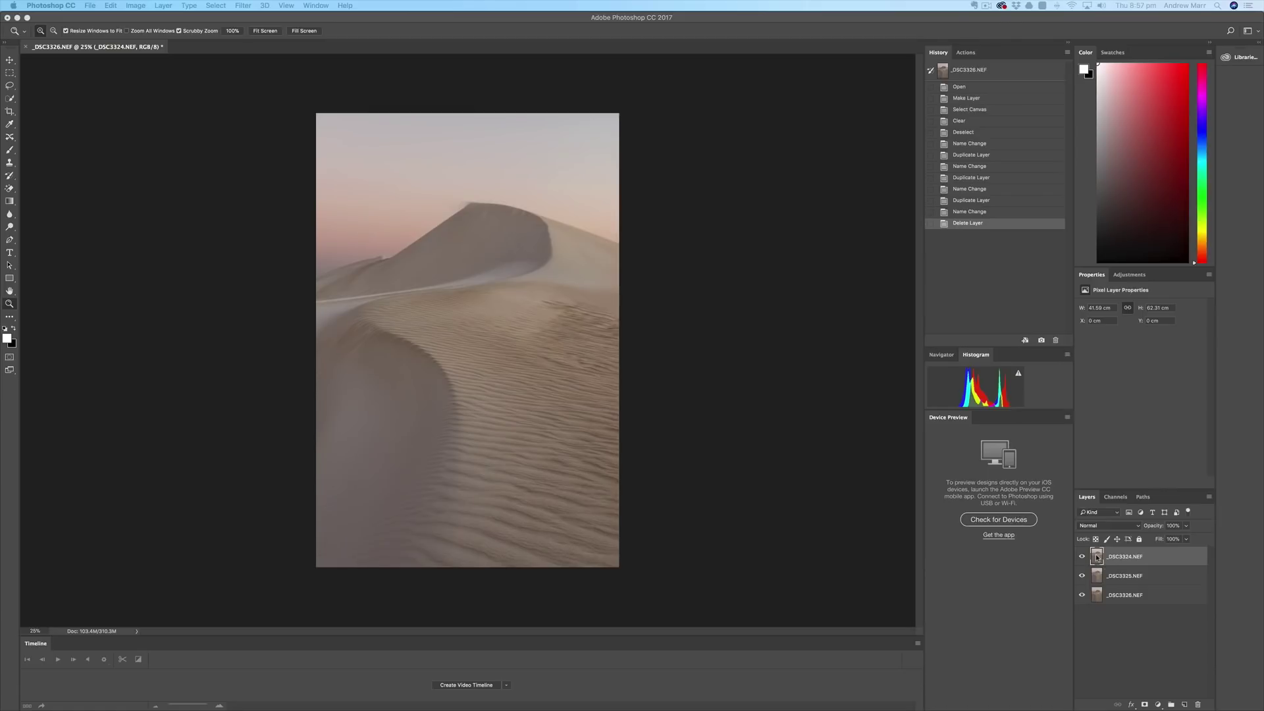
- Reorder the layers so _DSC3326.NEF is on top, _DSC3325.NEF in the middle and _DSC3324.NEF at the bottom
{"action": "left_click_drag", "start_coordinate": [1097, 558], "coordinate": [1105, 613]}
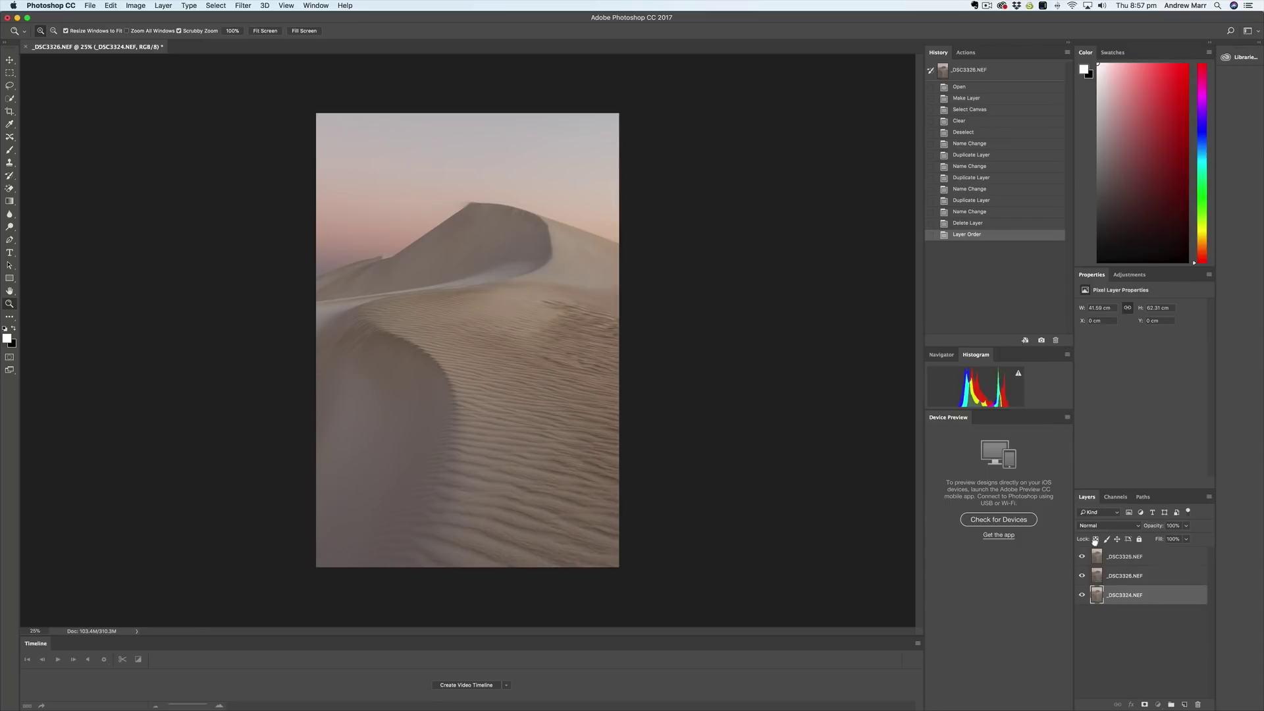
{"action": "left_click_drag", "start_coordinate": [1097, 575], "coordinate": [1097, 560]}
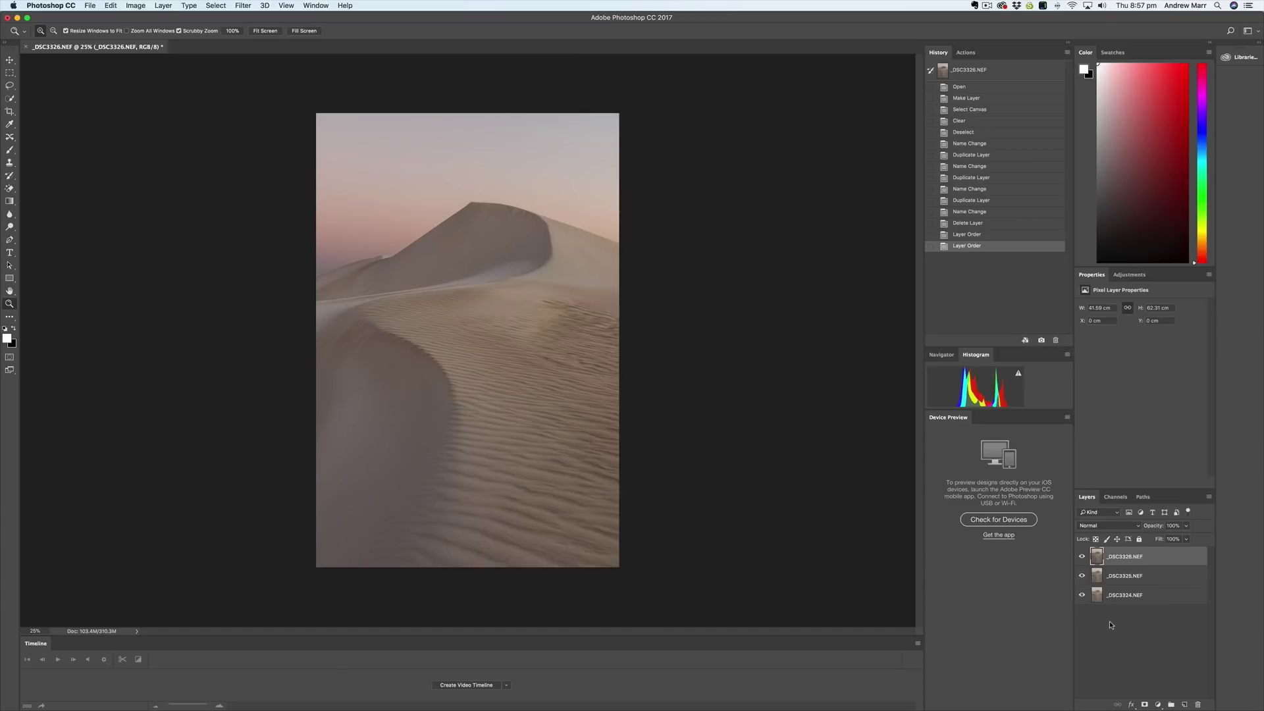
- Hide the _DSC3326.NEF and _DSC3325.NEF layers, and add a black layer mask to _DSC3324.NEF
{"action": "left_click", "coordinate": [1082, 556]}
{"action": "left_click", "coordinate": [1082, 574]}
{"action": "left_click", "coordinate": [1099, 600]}
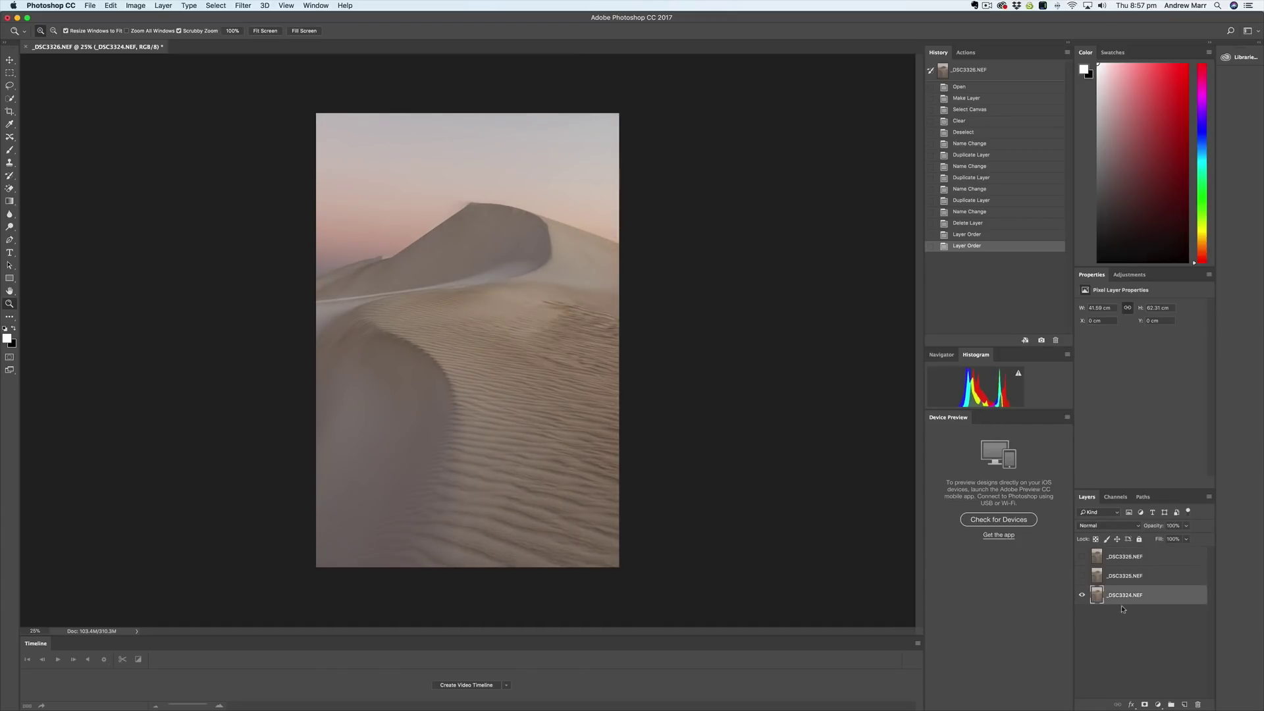
{"action": "left_click", "coordinate": [1145, 705]}
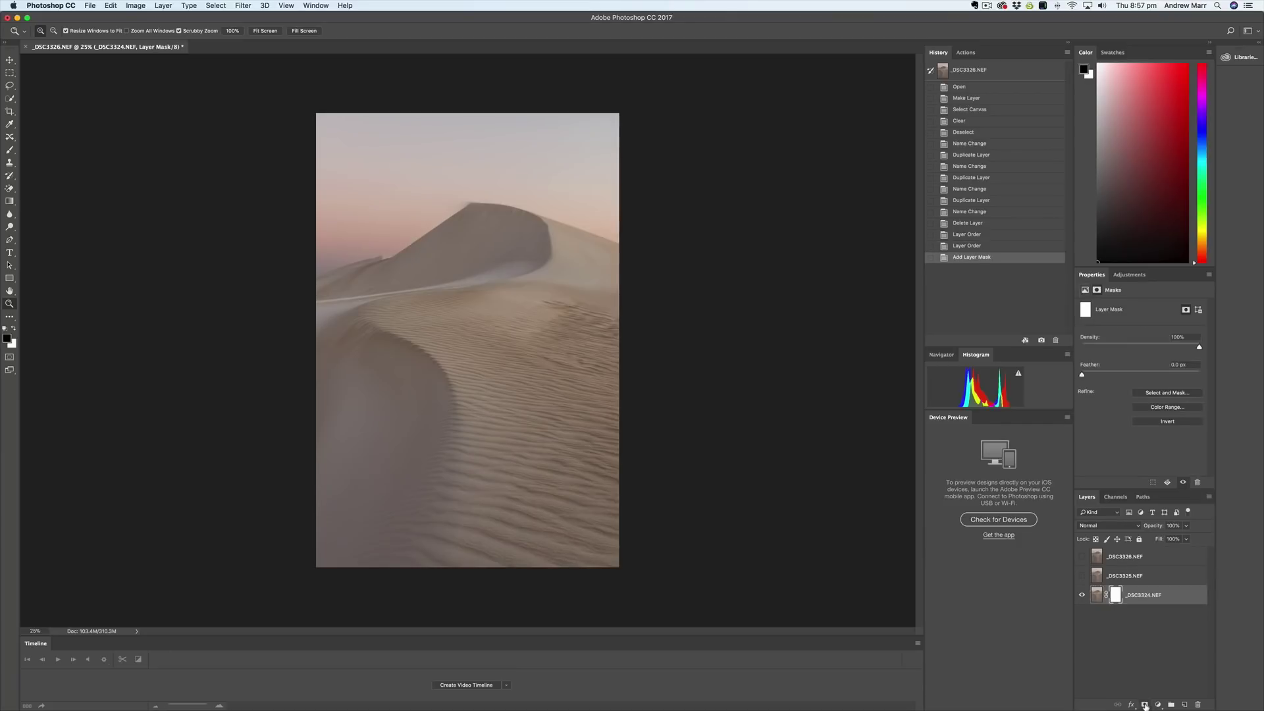
{"action": "key", "text": "b"}
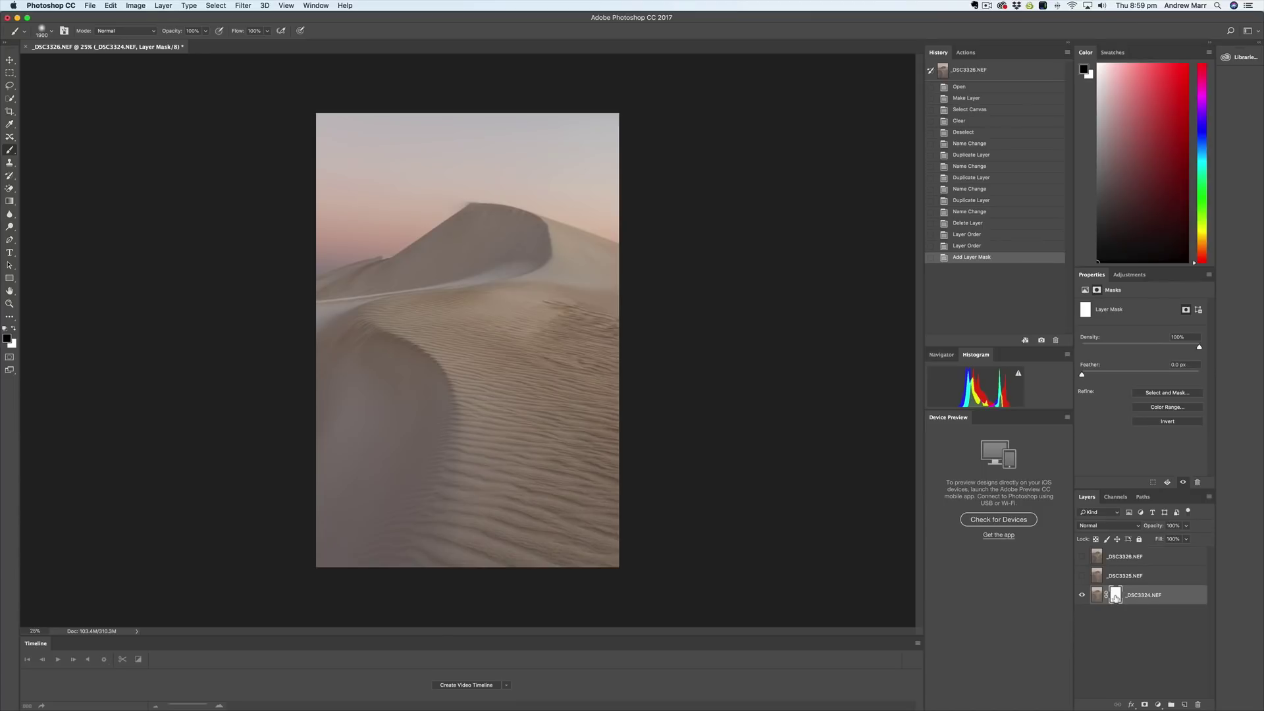
{"action": "key", "text": "x"}
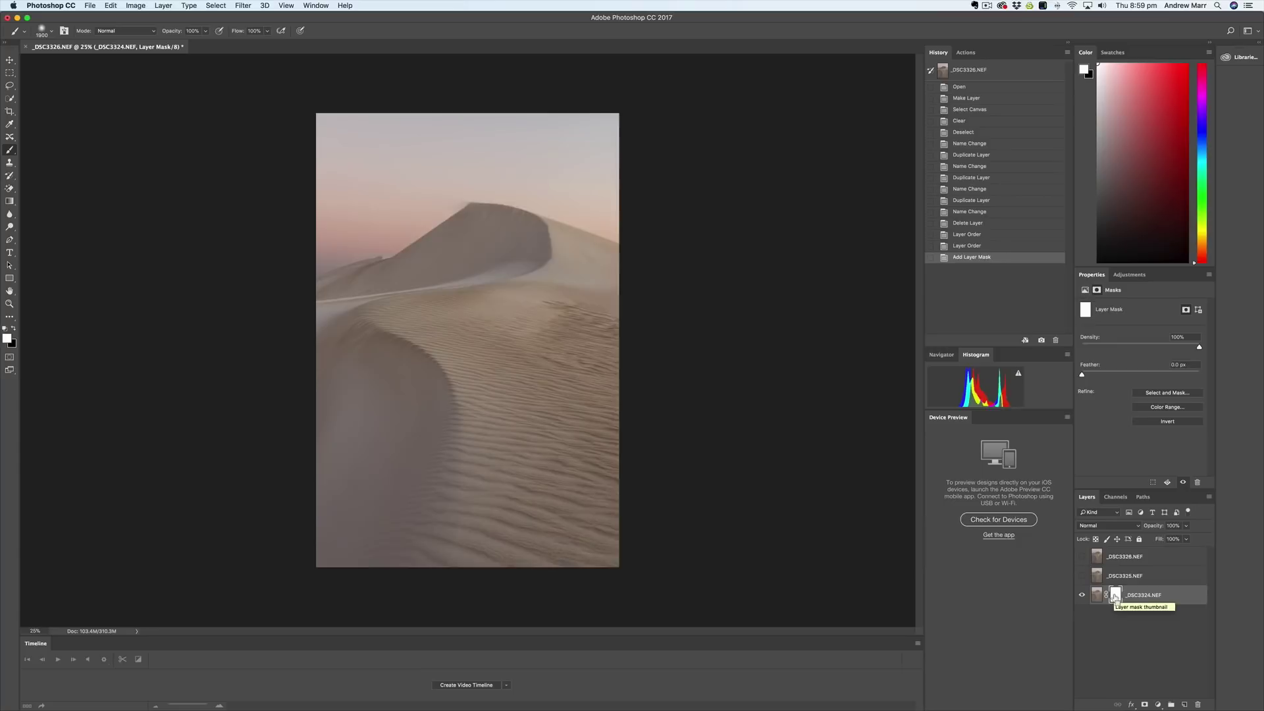
{"action": "key", "text": "super+i"}
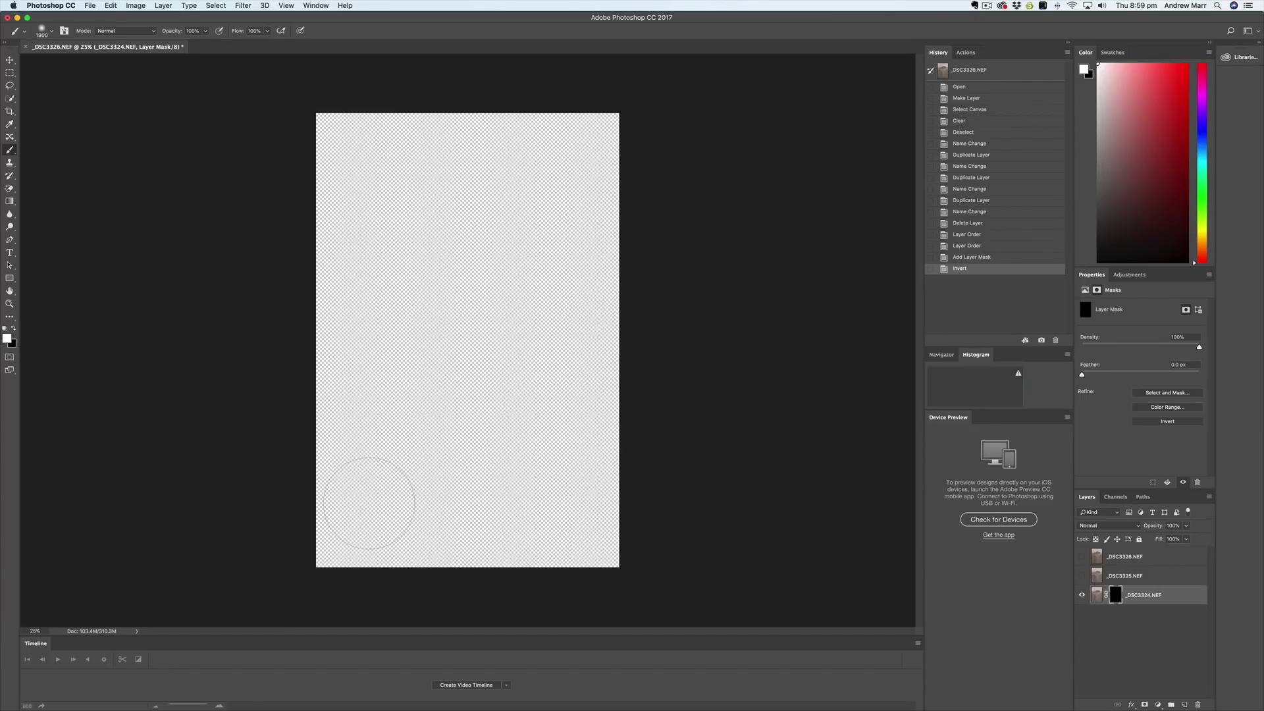
- Paint white with a large soft brush on the _DSC3324.NEF mask to reveal the foreground sand up to the near dune's curve
{"action": "left_click", "coordinate": [336, 476]}
{"action": "mouse_move", "coordinate": [340, 475]}
{"action": "left_mouse_down"}
{"action": "mouse_move", "coordinate": [314, 478]}
{"action": "mouse_move", "coordinate": [600, 477]}
{"action": "mouse_move", "coordinate": [276, 488]}
{"action": "mouse_move", "coordinate": [457, 521]}
{"action": "mouse_move", "coordinate": [348, 526]}
{"action": "mouse_move", "coordinate": [594, 529]}
{"action": "mouse_move", "coordinate": [362, 533]}
{"action": "mouse_move", "coordinate": [647, 539]}
{"action": "left_mouse_up"}
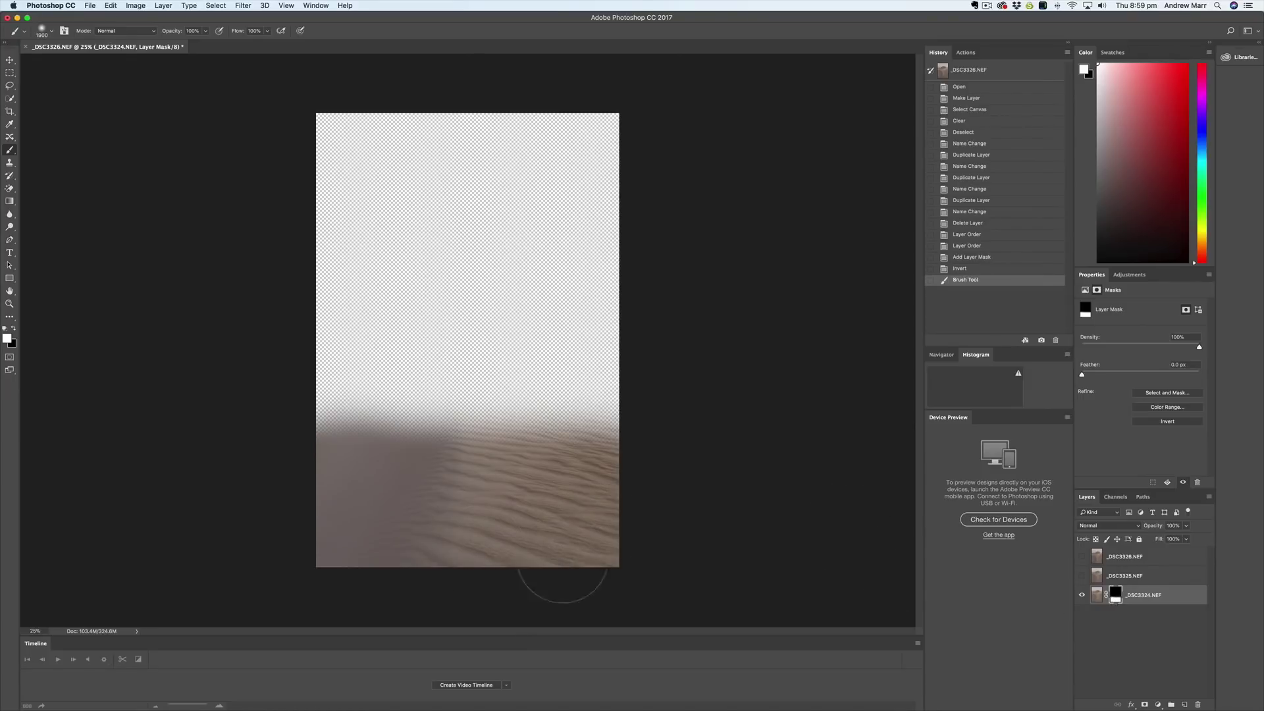
{"action": "mouse_move", "coordinate": [615, 446]}
{"action": "left_mouse_down"}
{"action": "mouse_move", "coordinate": [465, 428]}
{"action": "mouse_move", "coordinate": [371, 443]}
{"action": "mouse_move", "coordinate": [402, 421]}
{"action": "mouse_move", "coordinate": [560, 388]}
{"action": "mouse_move", "coordinate": [573, 421]}
{"action": "mouse_move", "coordinate": [311, 443]}
{"action": "mouse_move", "coordinate": [408, 395]}
{"action": "left_mouse_up"}
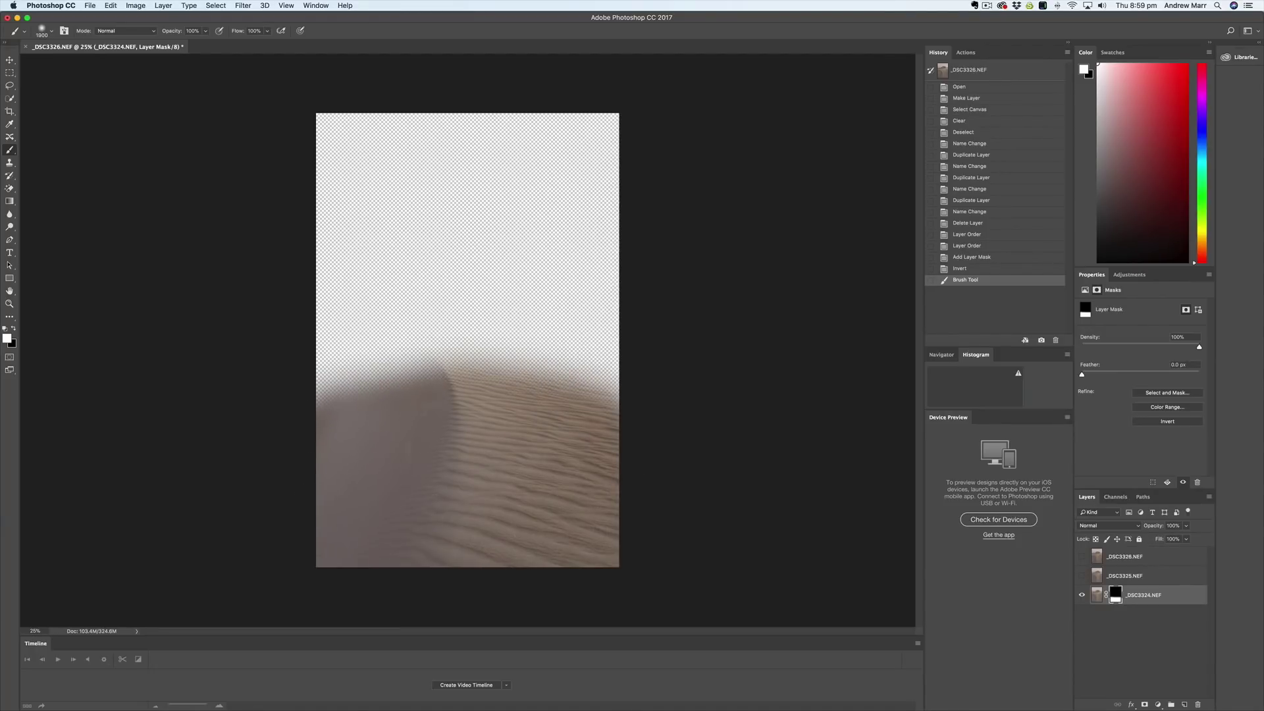
{"action": "mouse_move", "coordinate": [300, 452]}
{"action": "left_mouse_down"}
{"action": "mouse_move", "coordinate": [325, 437]}
{"action": "mouse_move", "coordinate": [308, 438]}
{"action": "left_mouse_up"}
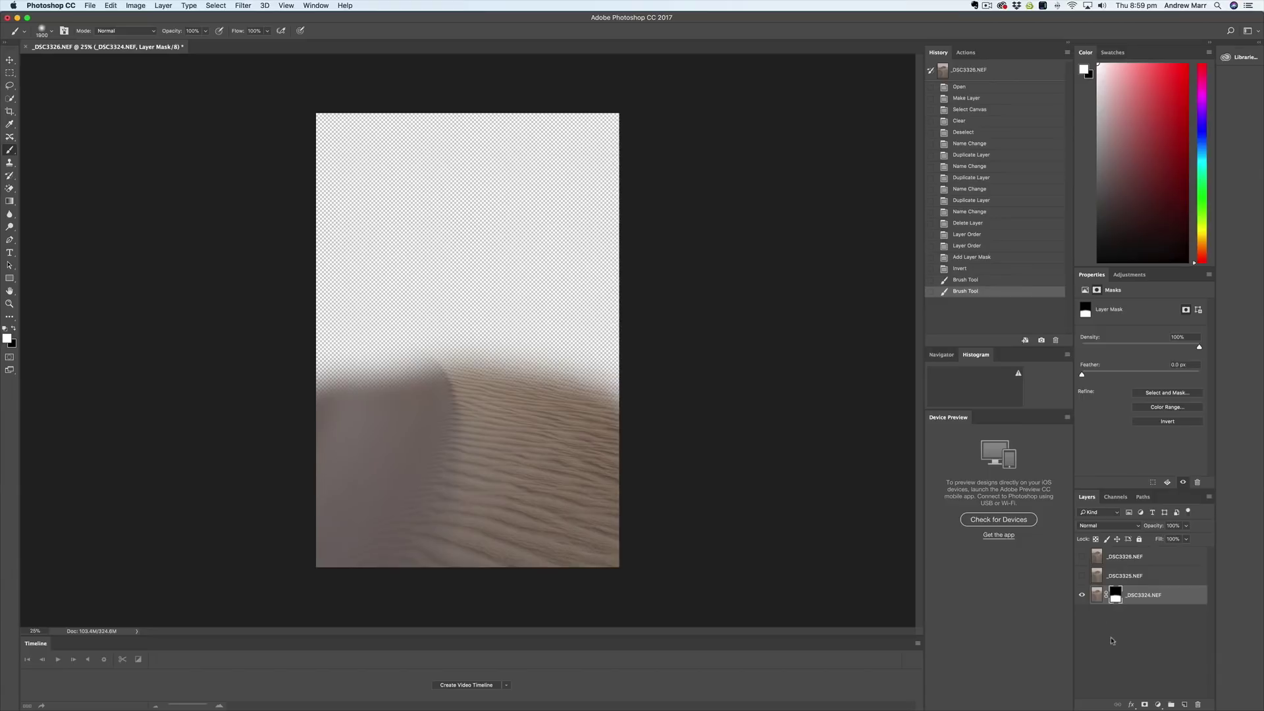
- Show the _DSC3325.NEF layer and add a black layer mask to it
{"action": "left_click", "coordinate": [1082, 576]}
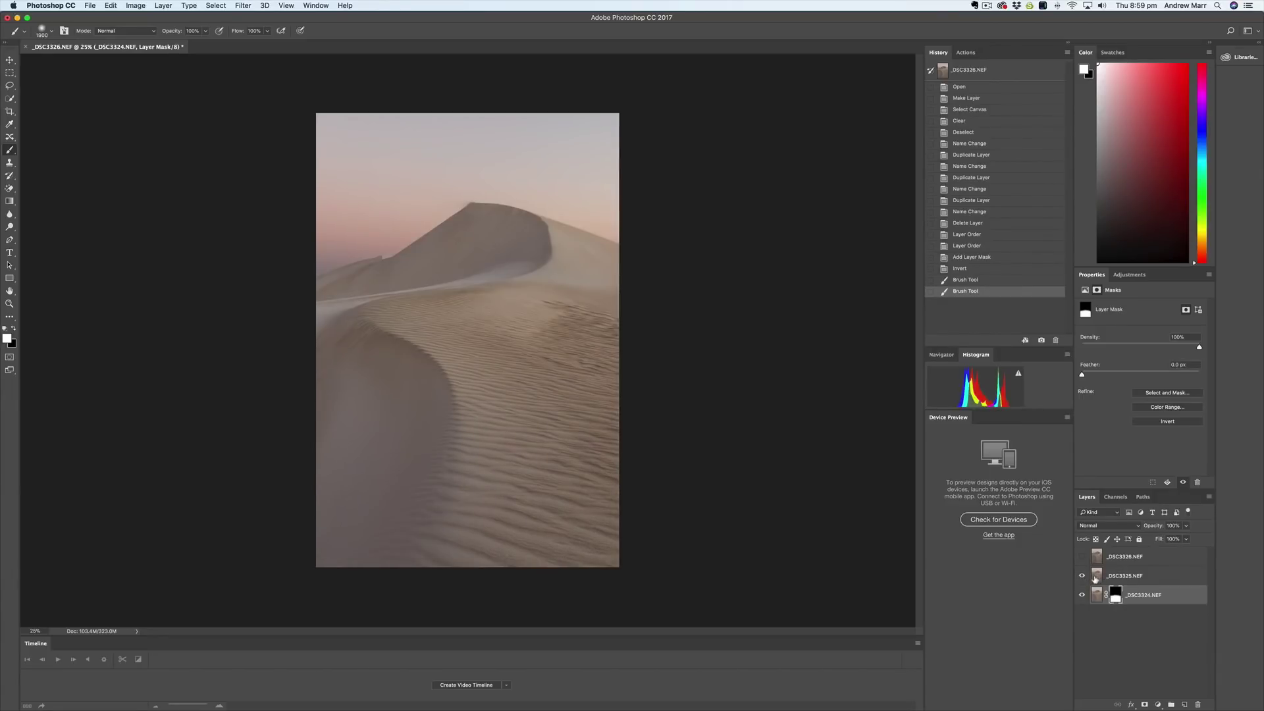
{"action": "left_click", "coordinate": [1096, 577]}
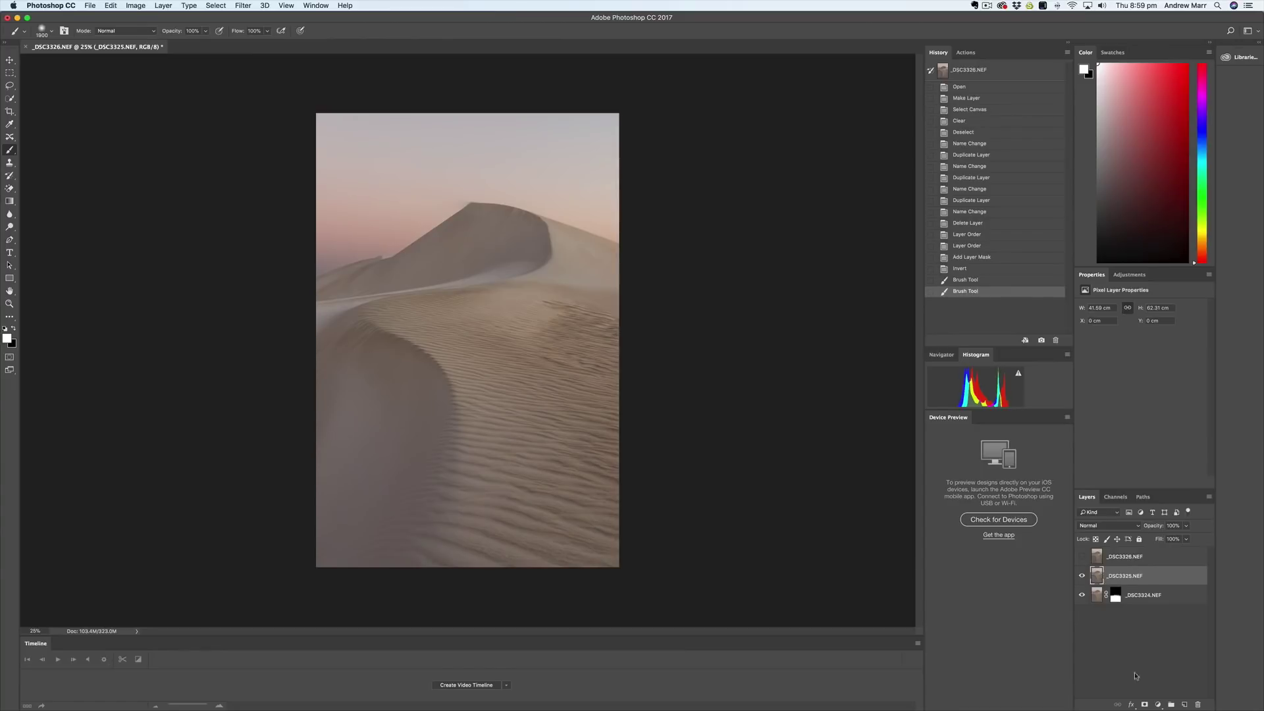
{"action": "left_click", "coordinate": [1145, 705]}
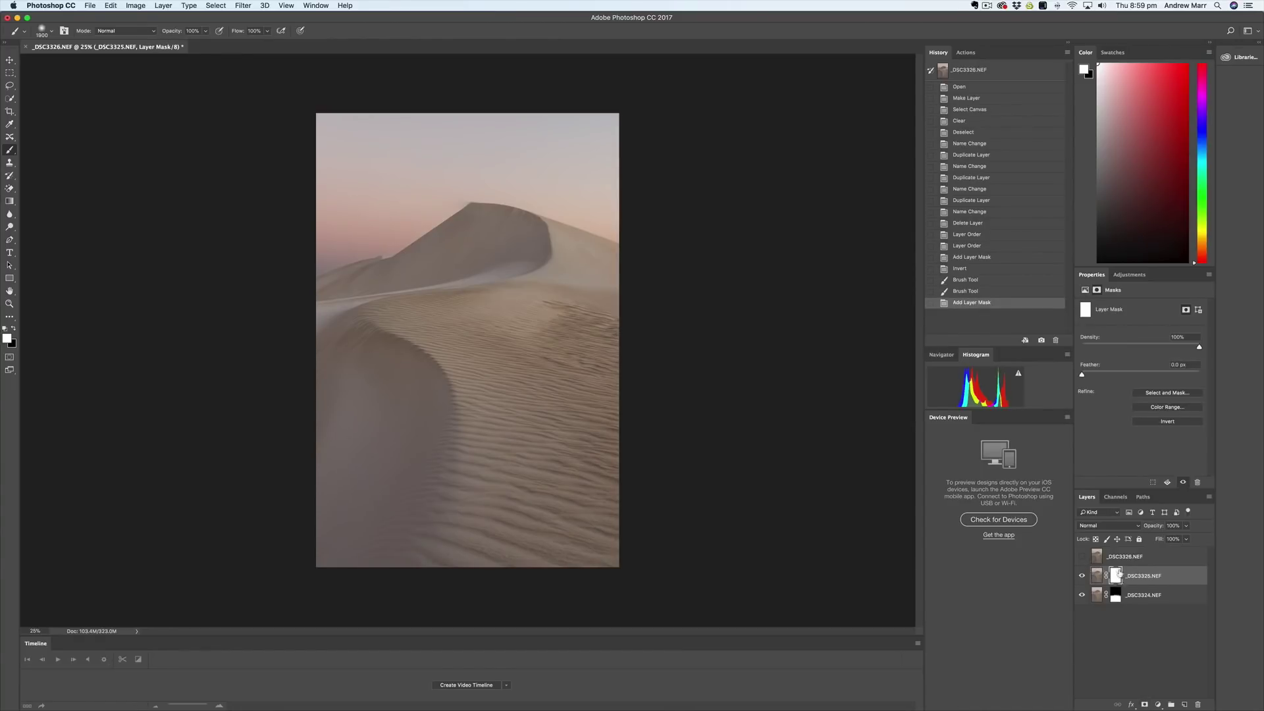
{"action": "key", "text": "super+i"}
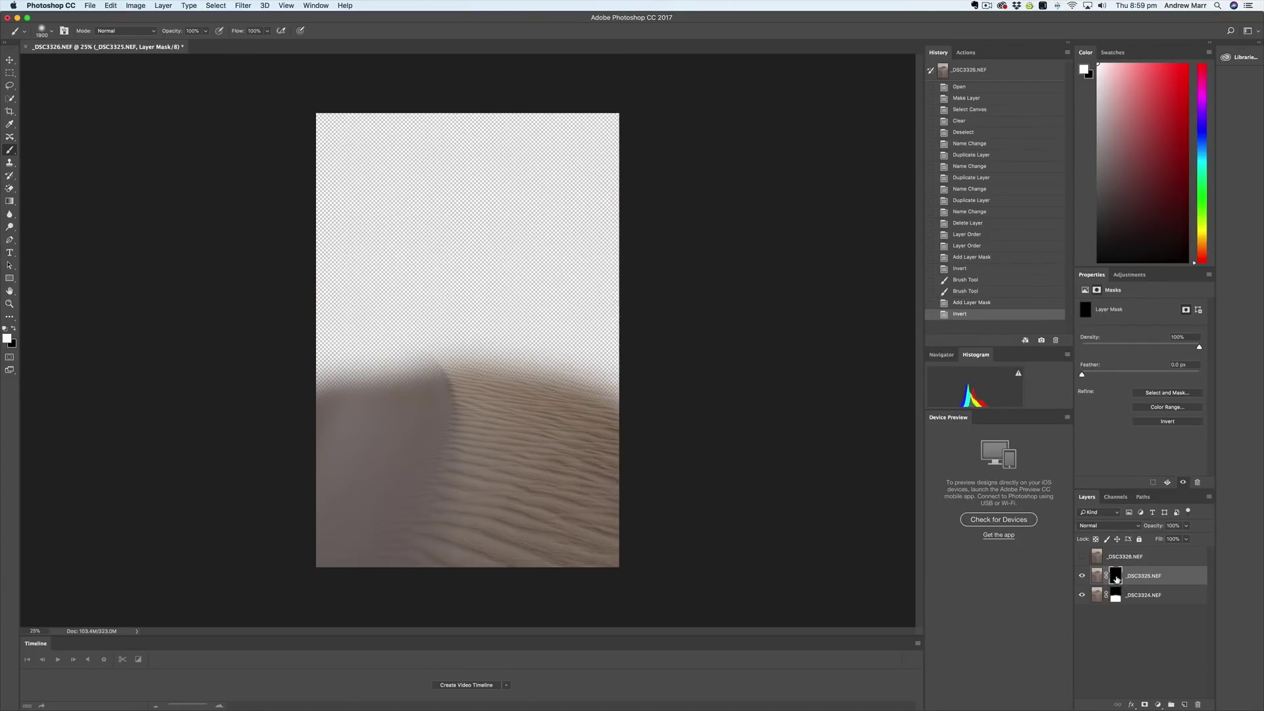
- Reveal the middle-ground dunes on the _DSC3325.NEF mask in white, masking out the distant left dune in black and restoring the near left ridge
{"action": "mouse_move", "coordinate": [415, 329]}
{"action": "left_mouse_down"}
{"action": "mouse_move", "coordinate": [290, 355]}
{"action": "mouse_move", "coordinate": [326, 364]}
{"action": "mouse_move", "coordinate": [501, 329]}
{"action": "mouse_move", "coordinate": [556, 339]}
{"action": "mouse_move", "coordinate": [567, 309]}
{"action": "mouse_move", "coordinate": [379, 342]}
{"action": "mouse_move", "coordinate": [325, 310]}
{"action": "mouse_move", "coordinate": [362, 290]}
{"action": "mouse_move", "coordinate": [593, 296]}
{"action": "mouse_move", "coordinate": [428, 276]}
{"action": "mouse_move", "coordinate": [465, 356]}
{"action": "left_mouse_up"}
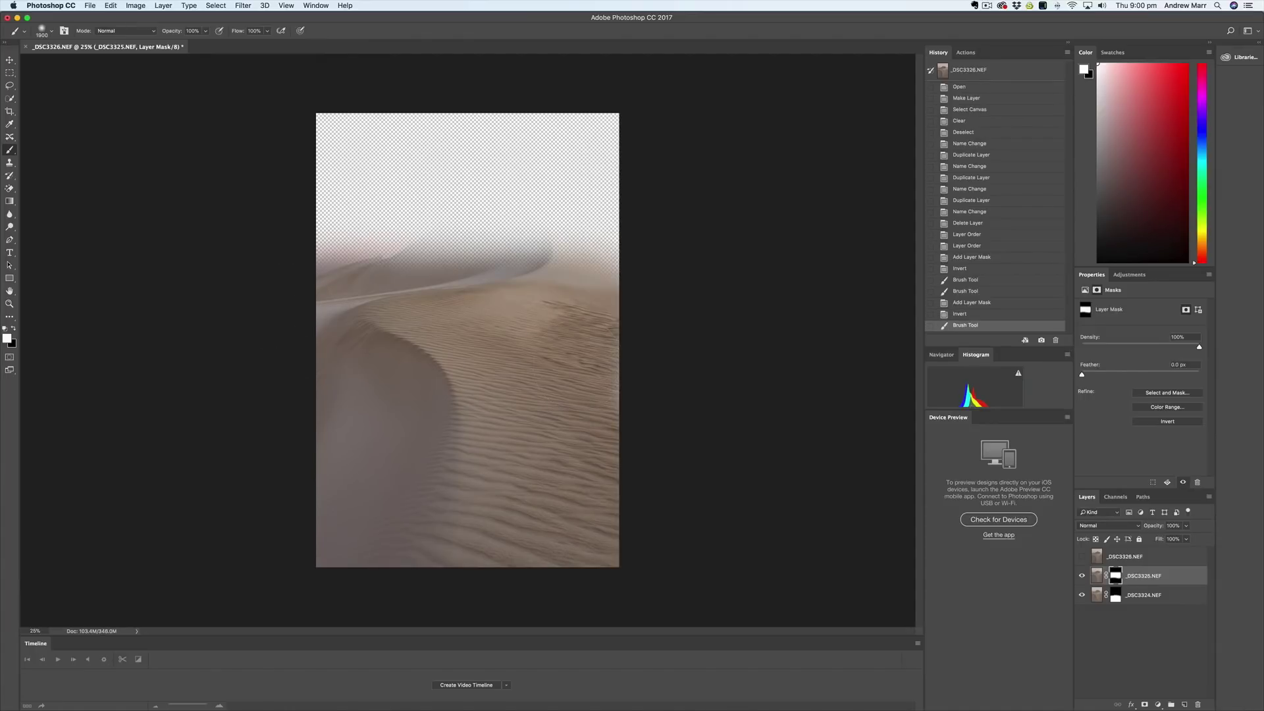
{"action": "left_click", "coordinate": [14, 328]}
{"action": "mouse_move", "coordinate": [329, 224]}
{"action": "left_mouse_down"}
{"action": "mouse_move", "coordinate": [356, 229]}
{"action": "mouse_move", "coordinate": [281, 280]}
{"action": "mouse_move", "coordinate": [395, 218]}
{"action": "mouse_move", "coordinate": [460, 209]}
{"action": "mouse_move", "coordinate": [421, 221]}
{"action": "left_mouse_up"}
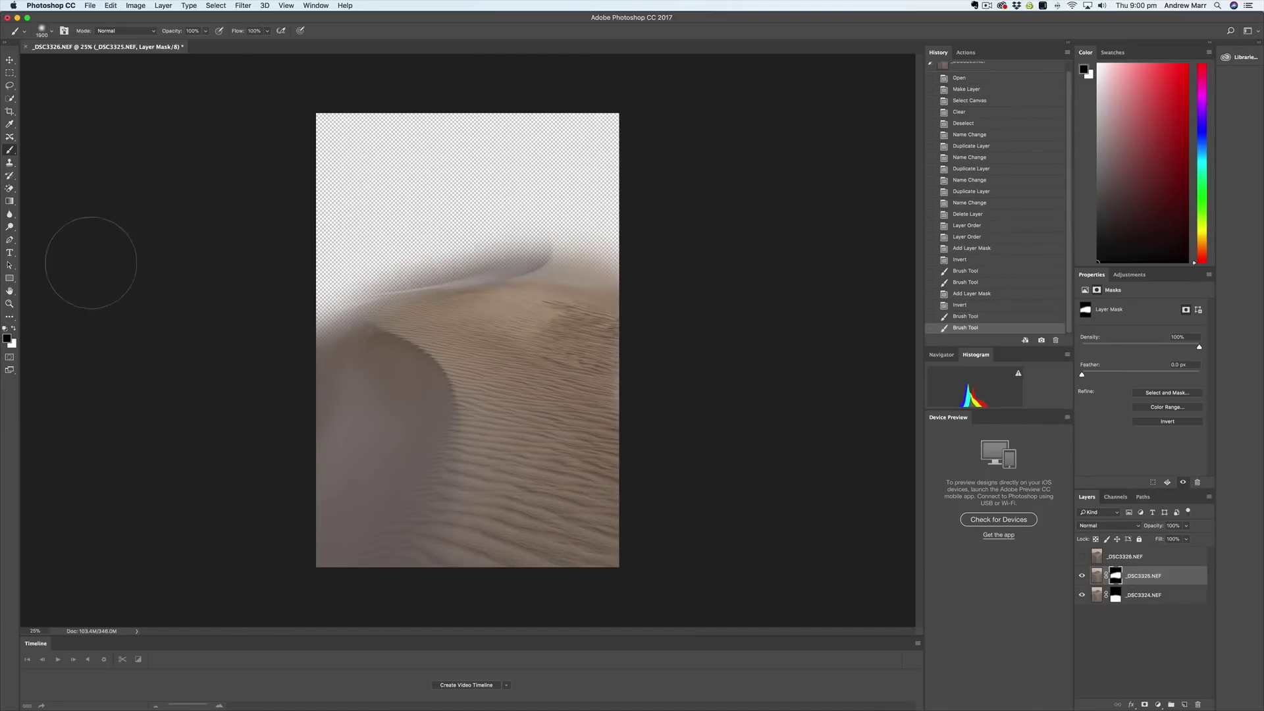
{"action": "left_click", "coordinate": [13, 328]}
{"action": "left_click_drag", "start_coordinate": [402, 357], "coordinate": [293, 356]}
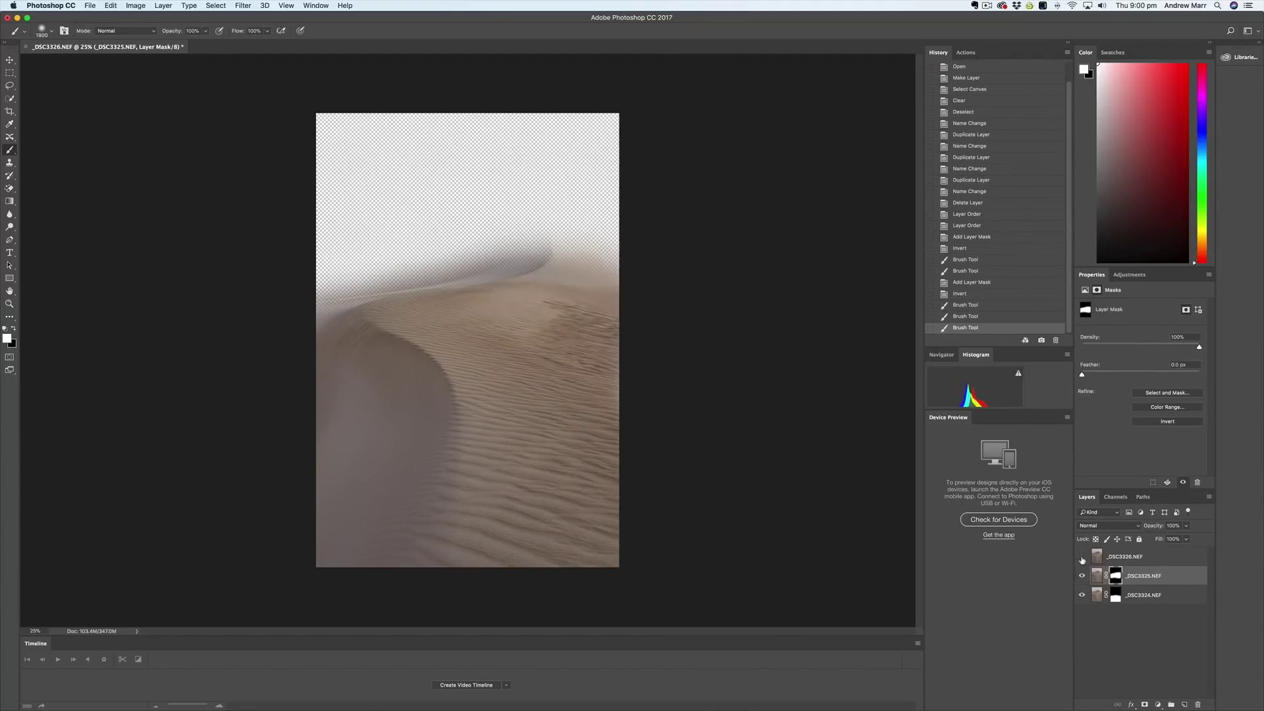
- Show _DSC3326.NEF, add a black layer mask to it, and paint white to reveal the sky and distant dunes
{"action": "left_click", "coordinate": [1081, 557]}
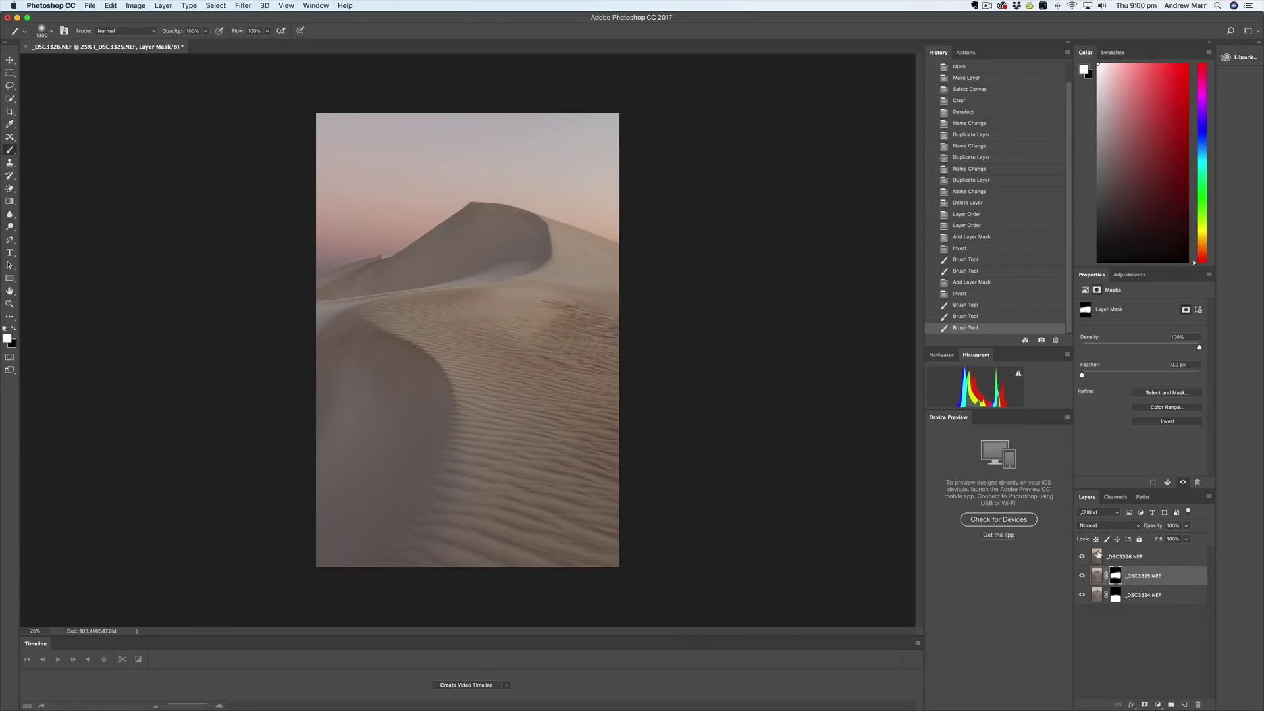
{"action": "left_click", "coordinate": [1098, 557]}
{"action": "left_click", "coordinate": [1145, 705]}
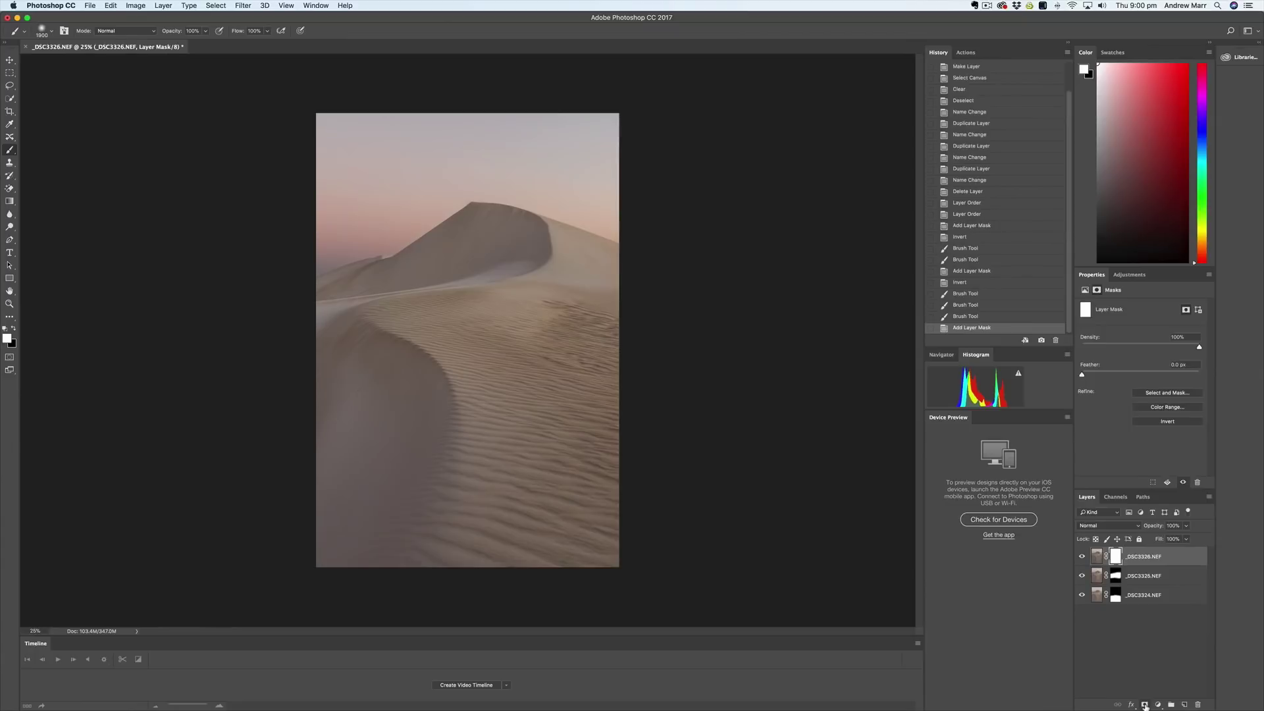
{"action": "key", "text": "super+i"}
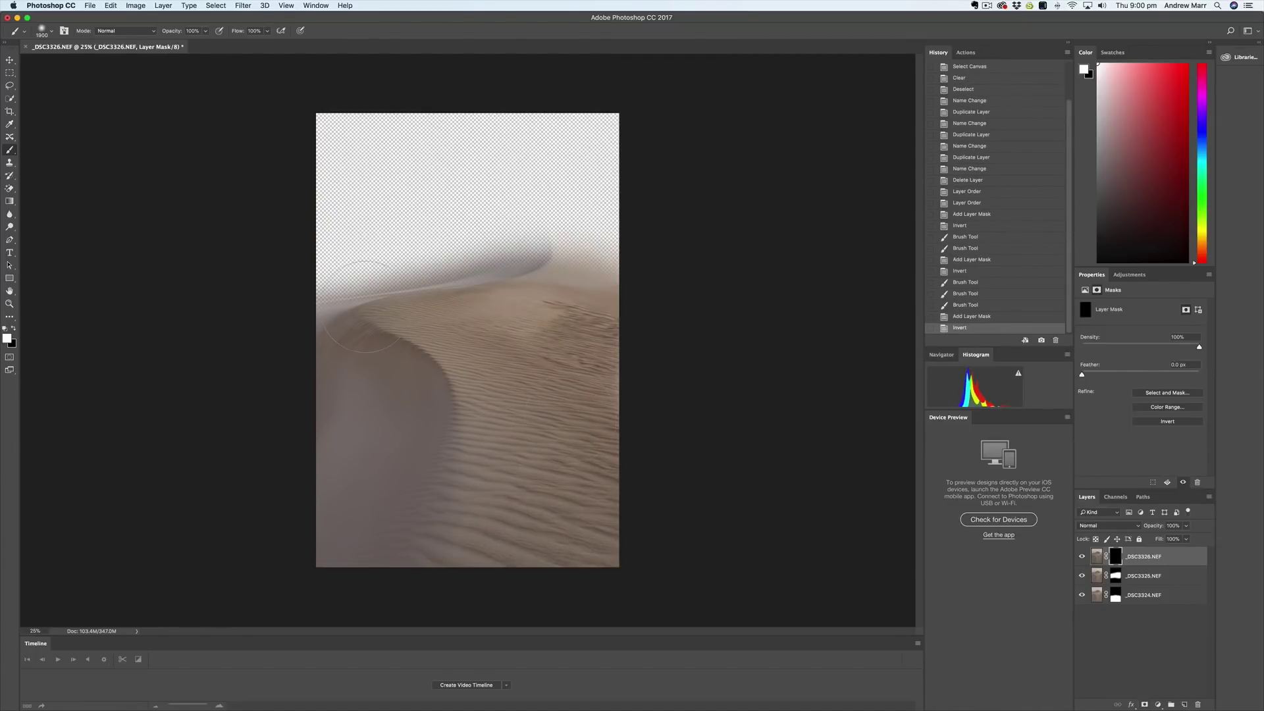
{"action": "mouse_move", "coordinate": [290, 231]}
{"action": "left_mouse_down"}
{"action": "mouse_move", "coordinate": [347, 248]}
{"action": "mouse_move", "coordinate": [296, 256]}
{"action": "mouse_move", "coordinate": [285, 278]}
{"action": "mouse_move", "coordinate": [600, 258]}
{"action": "mouse_move", "coordinate": [537, 254]}
{"action": "mouse_move", "coordinate": [492, 229]}
{"action": "mouse_move", "coordinate": [636, 224]}
{"action": "mouse_move", "coordinate": [624, 247]}
{"action": "mouse_move", "coordinate": [589, 177]}
{"action": "mouse_move", "coordinate": [358, 199]}
{"action": "mouse_move", "coordinate": [299, 177]}
{"action": "mouse_move", "coordinate": [321, 134]}
{"action": "mouse_move", "coordinate": [580, 142]}
{"action": "mouse_move", "coordinate": [629, 151]}
{"action": "mouse_move", "coordinate": [616, 216]}
{"action": "mouse_move", "coordinate": [601, 127]}
{"action": "mouse_move", "coordinate": [285, 127]}
{"action": "mouse_move", "coordinate": [310, 127]}
{"action": "mouse_move", "coordinate": [316, 154]}
{"action": "mouse_move", "coordinate": [598, 120]}
{"action": "mouse_move", "coordinate": [625, 181]}
{"action": "left_mouse_up"}
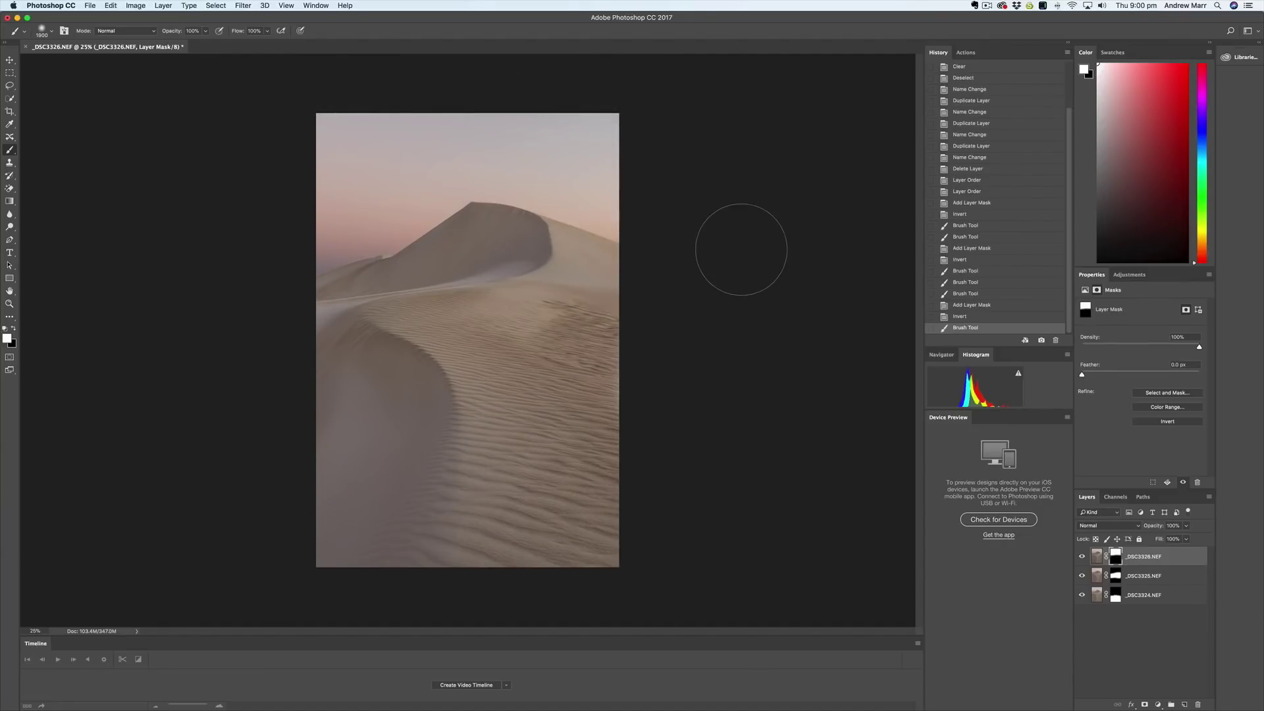
- Inspect the masked blend up close from the foreground ripples to the distant dune, and return to the full-image view
{"action": "left_click", "coordinate": [10, 304]}
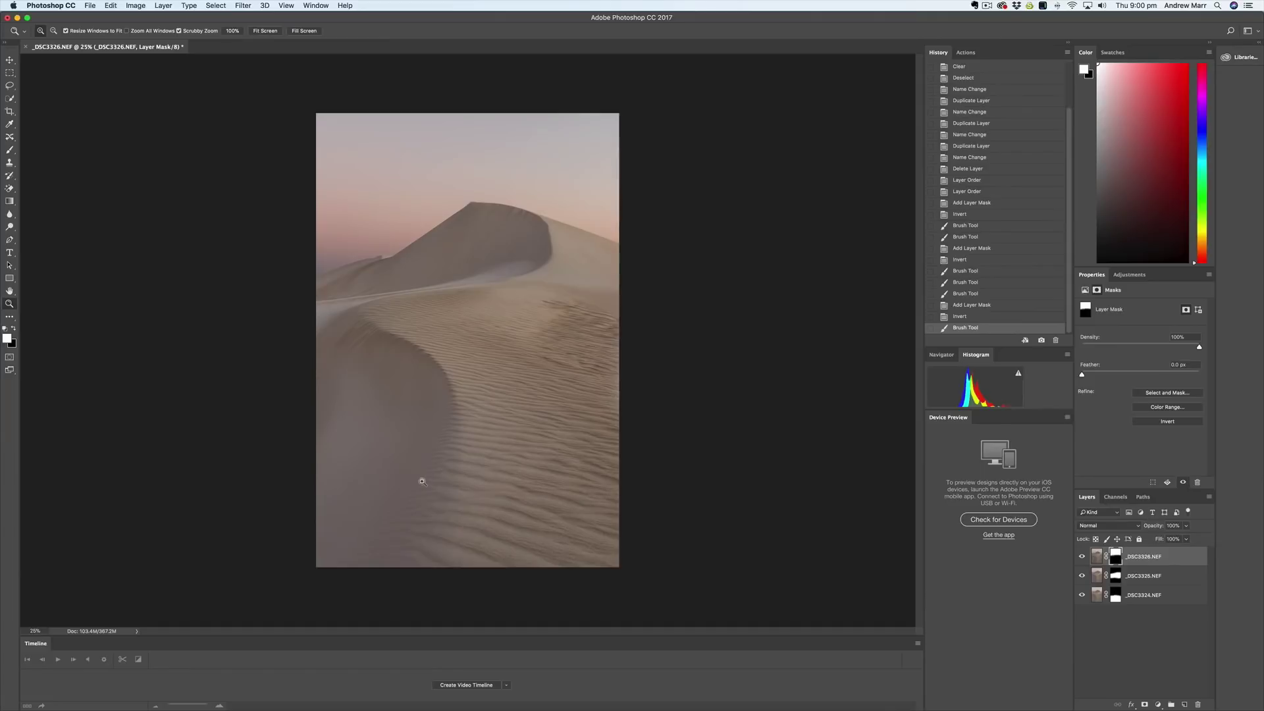
{"action": "left_click", "coordinate": [423, 481]}
{"action": "left_click", "coordinate": [463, 489]}
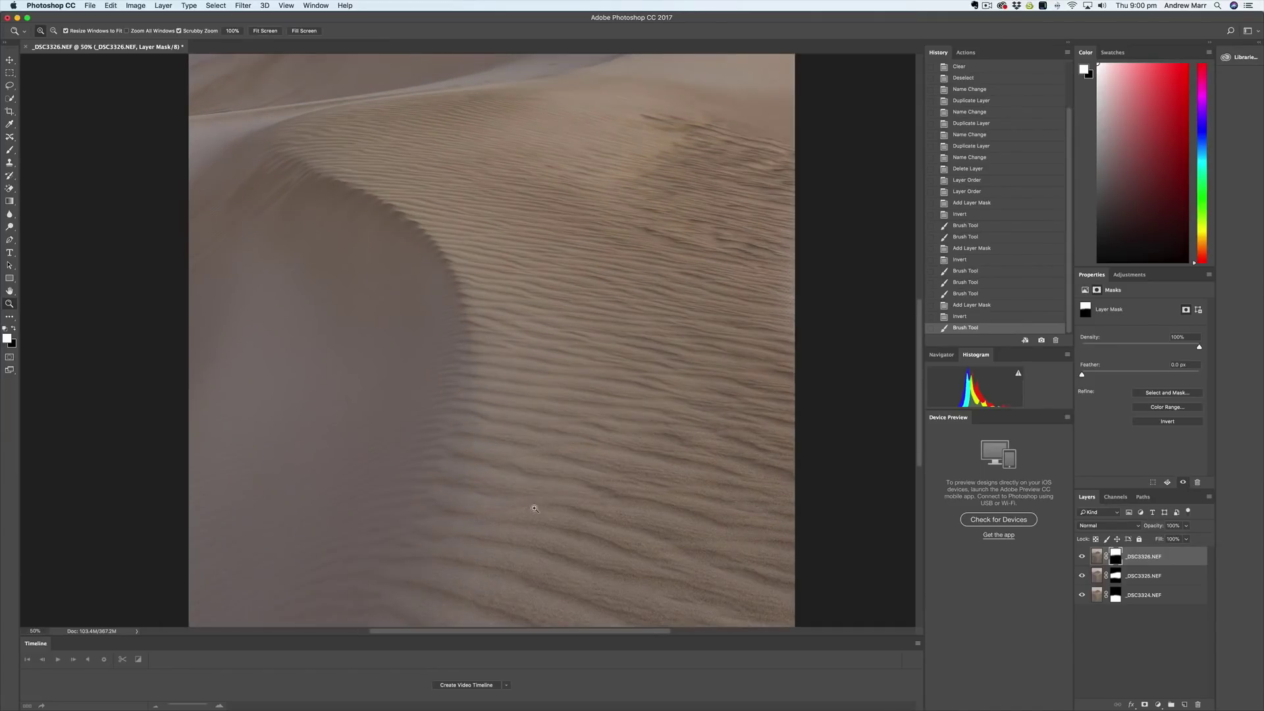
{"action": "scroll", "coordinate": [535, 508], "scroll_direction": "down", "scroll_amount": 3}
{"action": "scroll", "coordinate": [534, 508], "scroll_direction": "up", "scroll_amount": 12}
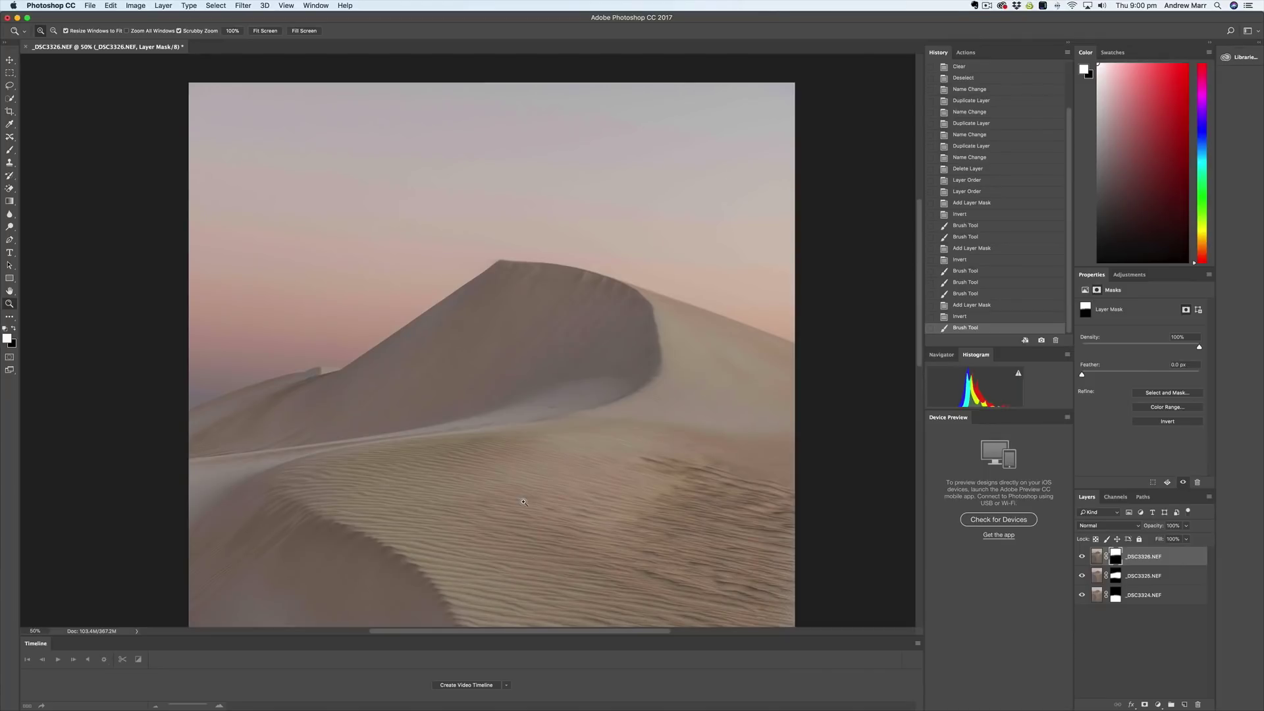
{"action": "scroll", "coordinate": [564, 375], "scroll_direction": "up", "scroll_amount": 3}
{"action": "left_click", "coordinate": [556, 408]}
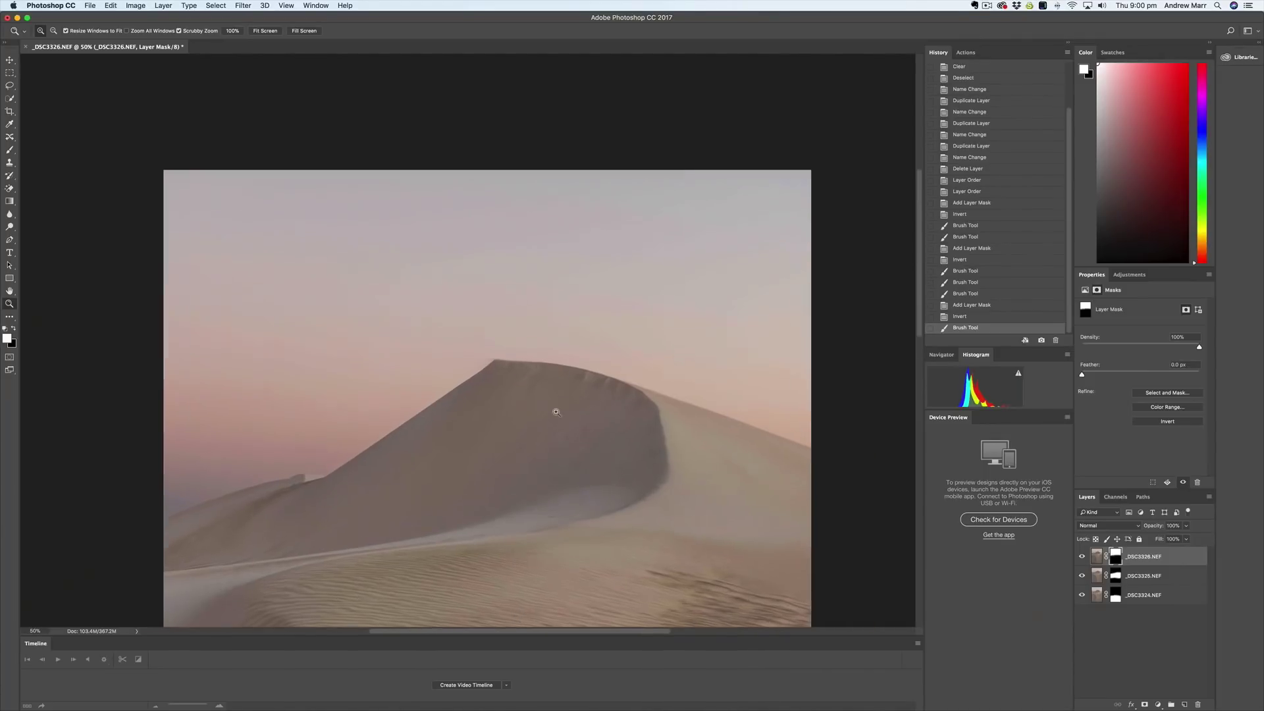
{"action": "scroll", "coordinate": [550, 449], "scroll_direction": "down", "scroll_amount": 12}
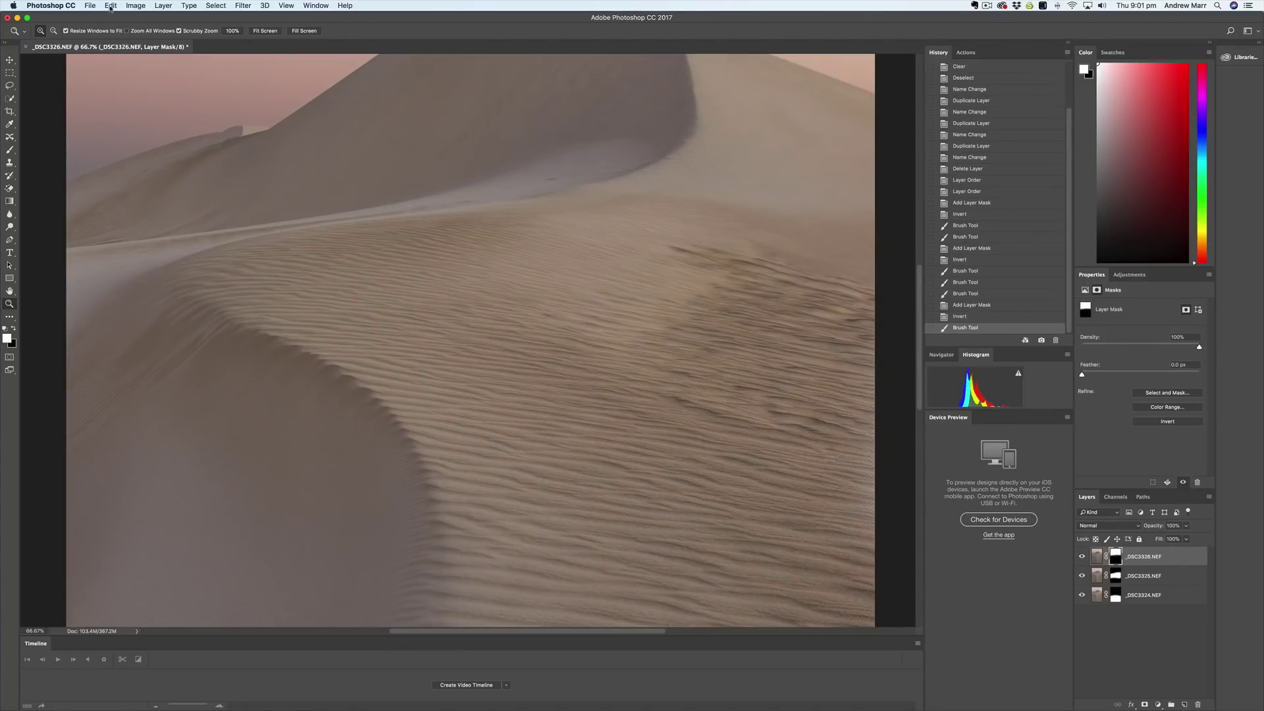
{"action": "left_click", "coordinate": [268, 31]}
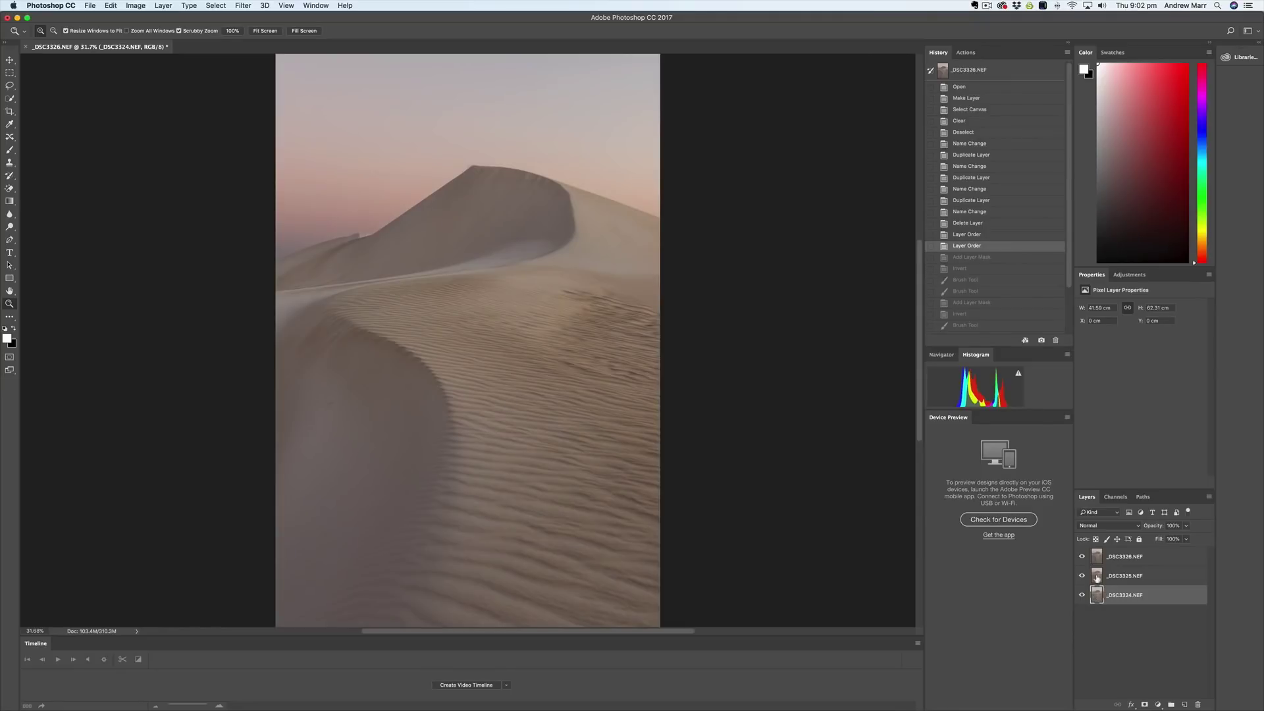
- Select all three photo layers and auto-align them using the Auto projection
{"action": "left_click", "coordinate": [1118, 637]}
{"action": "left_click", "coordinate": [1099, 600]}
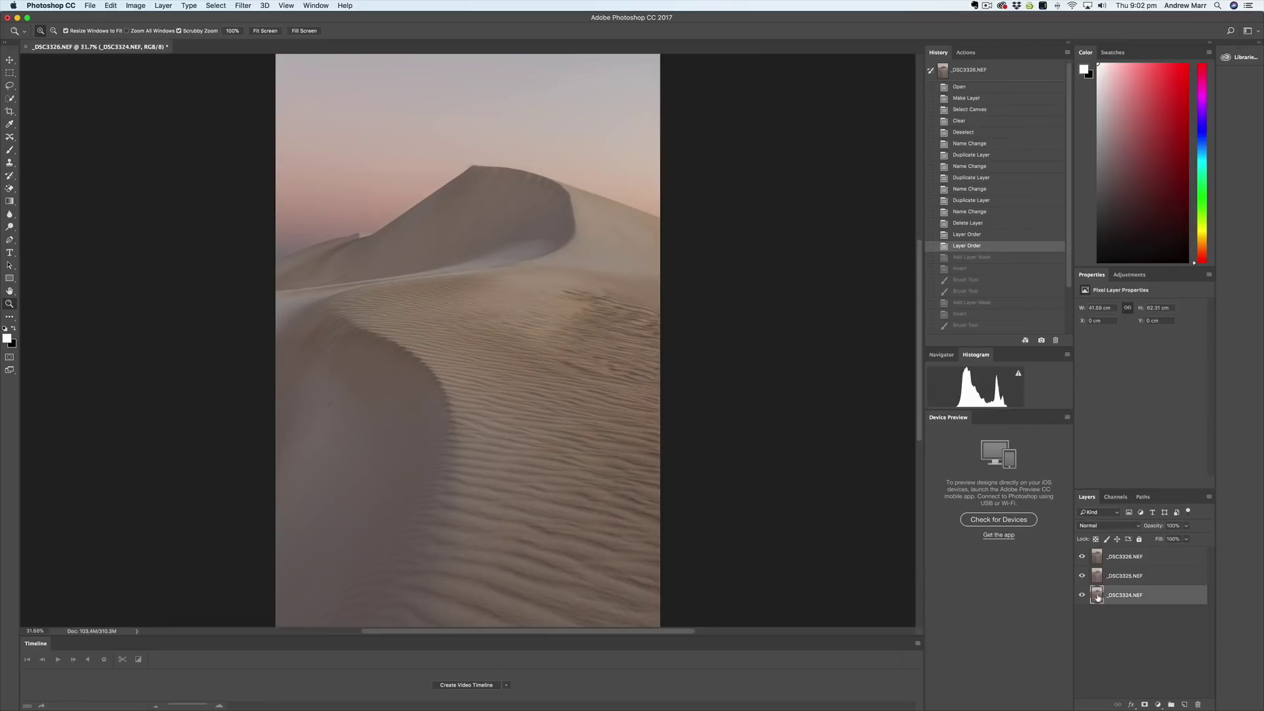
{"action": "left_click", "coordinate": [1098, 561], "text": "shift"}
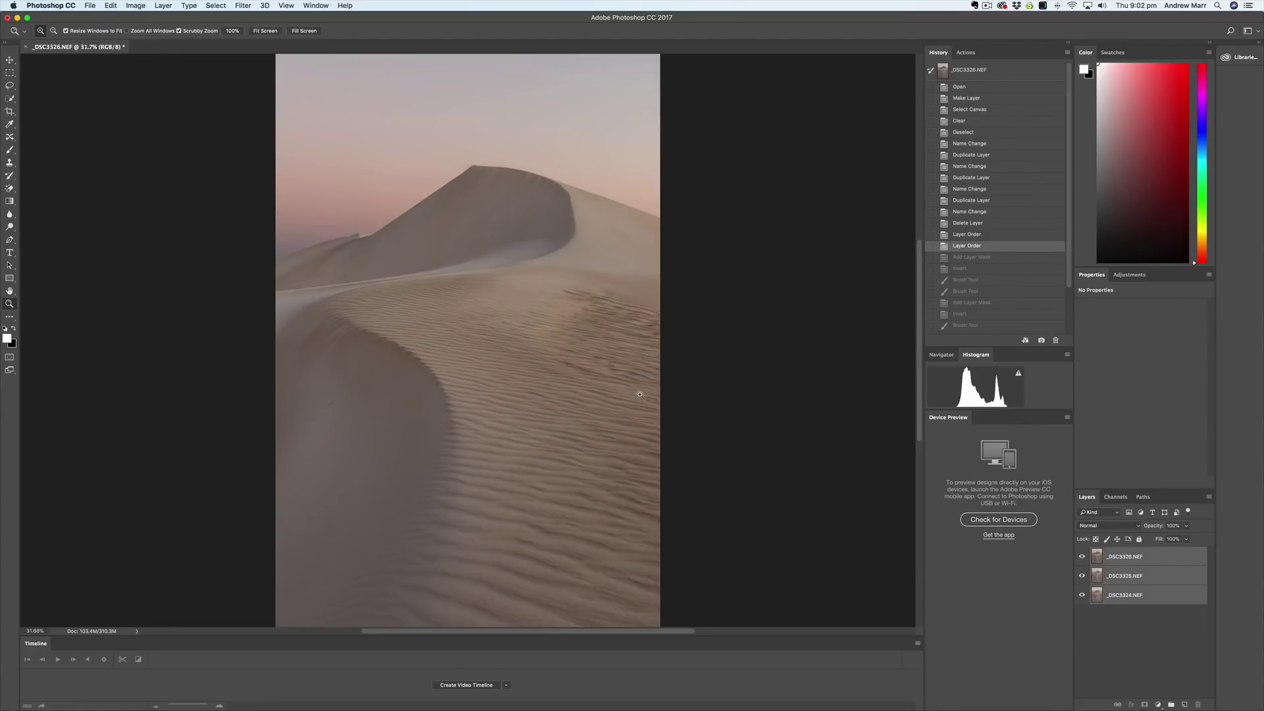
{"action": "left_click", "coordinate": [111, 6]}
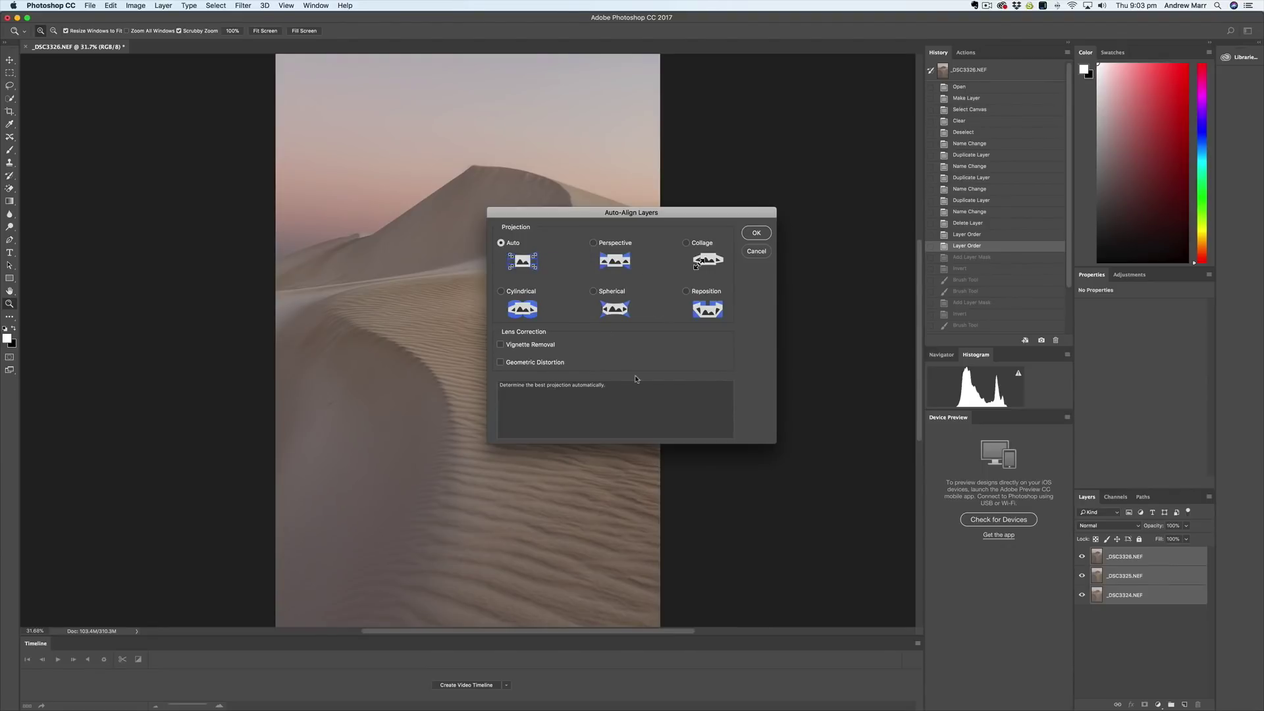
{"action": "left_click", "coordinate": [757, 233]}
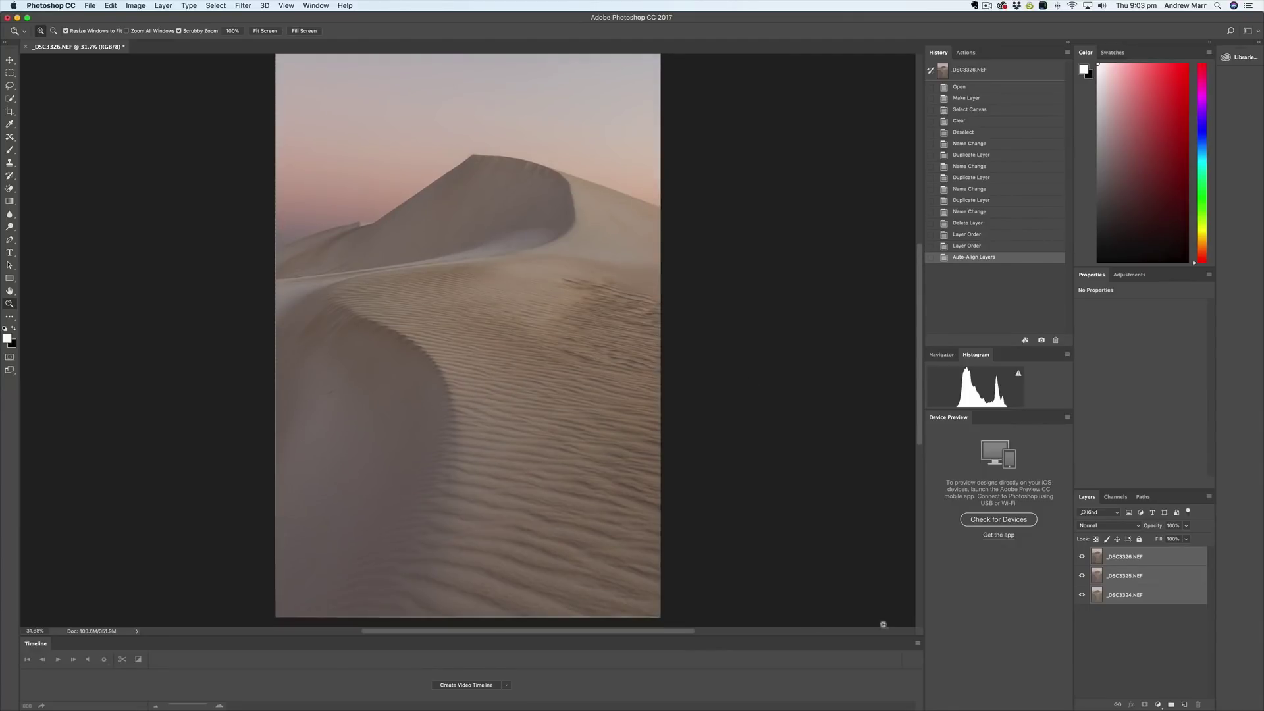
- Auto-blend the layers with Stack Images, Seamless Tones and Colors, and Content Aware Fill Transparent Areas, and clear the resulting selection
{"action": "left_click", "coordinate": [109, 5]}
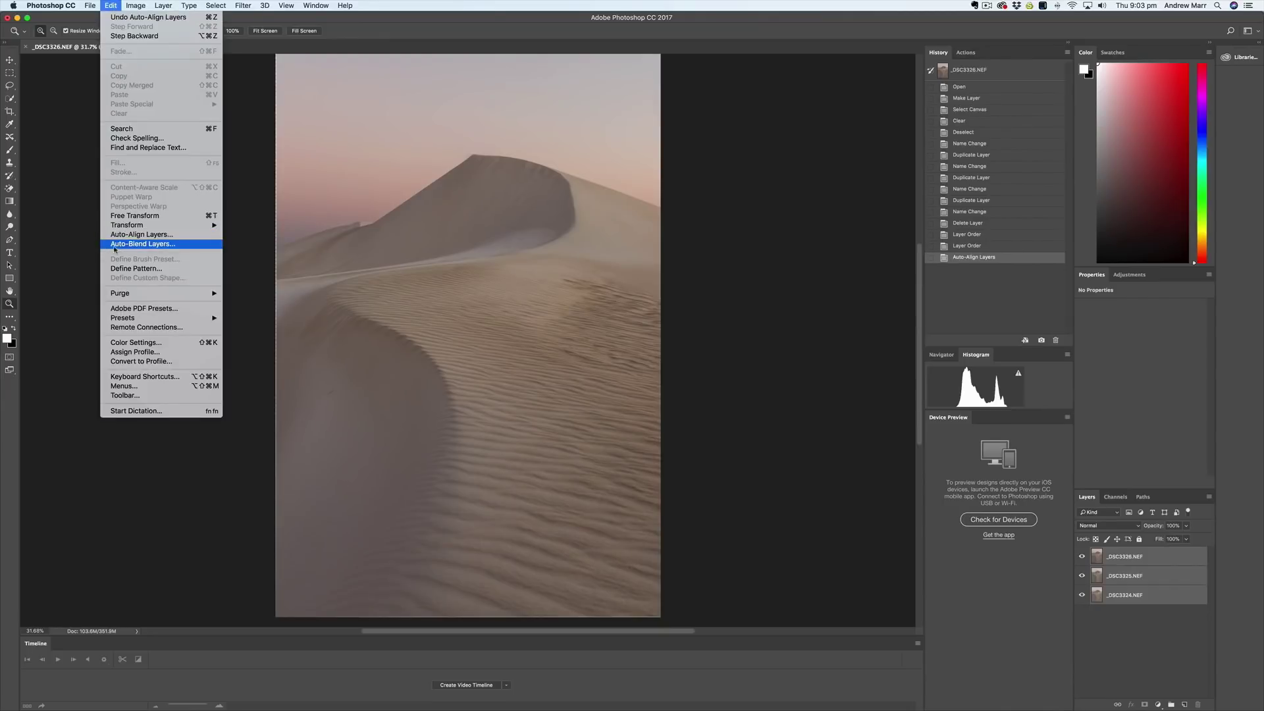
{"action": "left_click", "coordinate": [148, 245]}
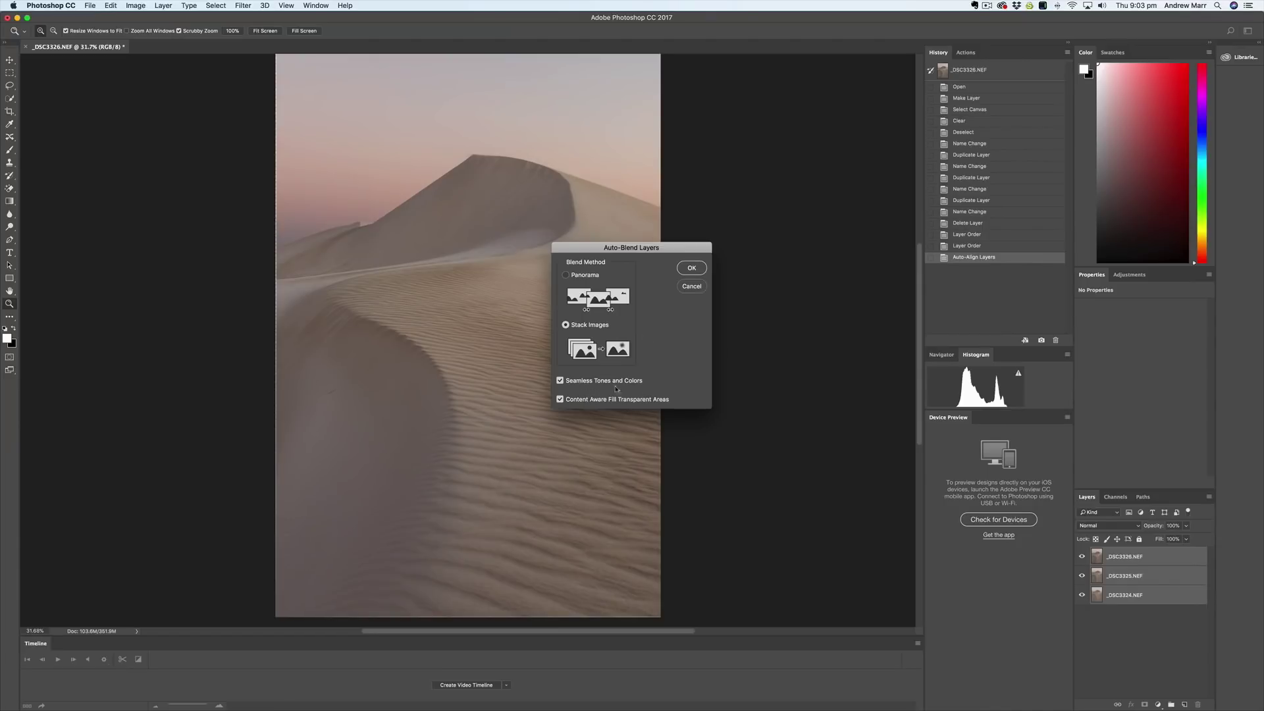
{"action": "scroll", "coordinate": [620, 413], "scroll_direction": "right", "scroll_amount": 2}
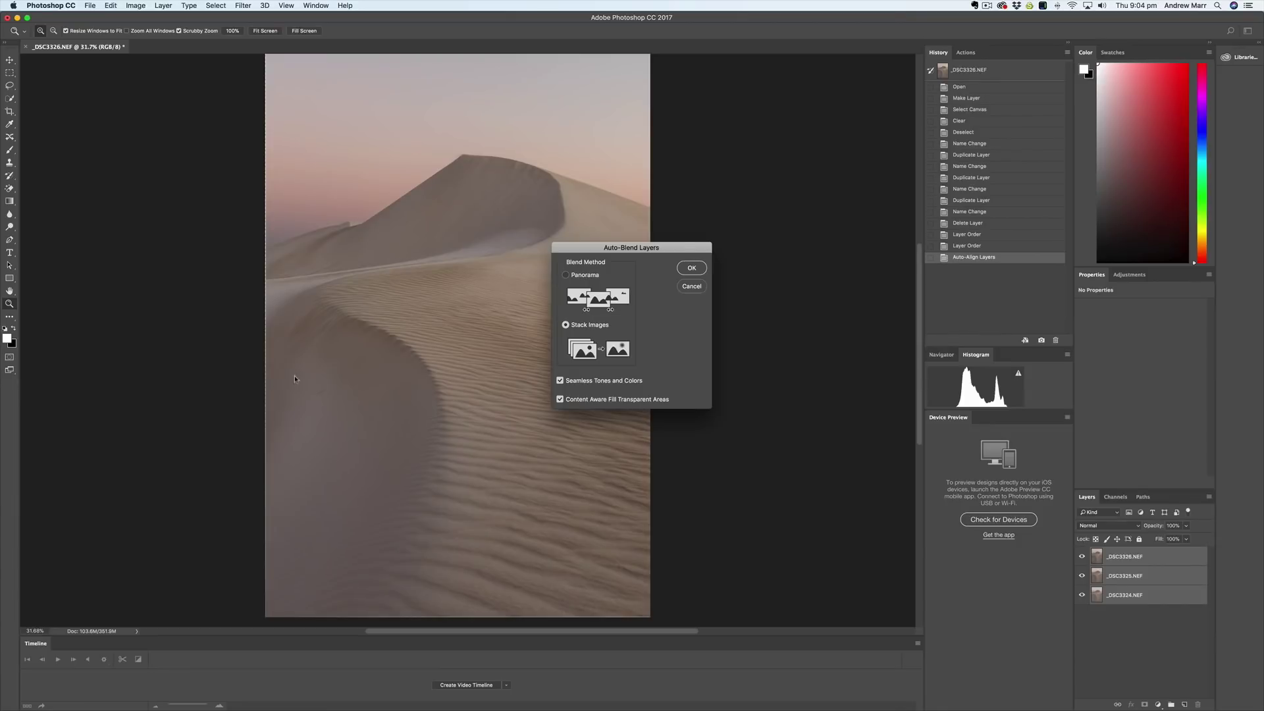
{"action": "left_click", "coordinate": [690, 268]}
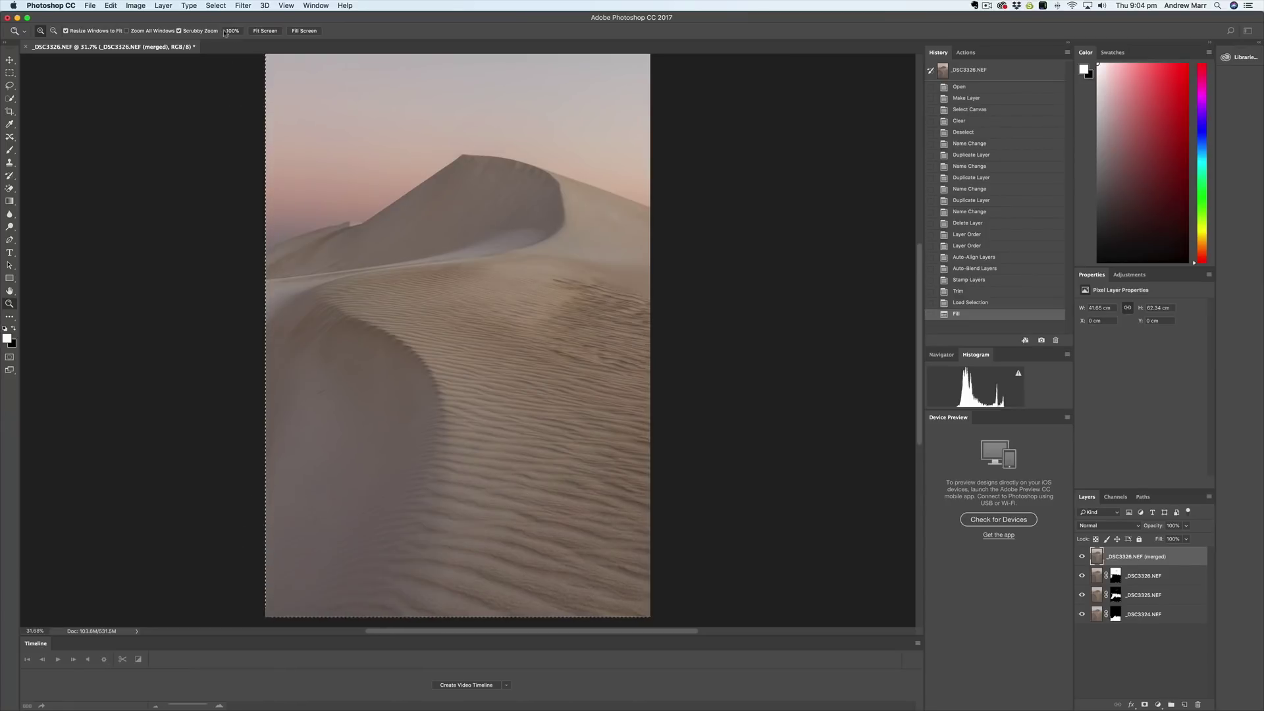
{"action": "left_click", "coordinate": [216, 5]}
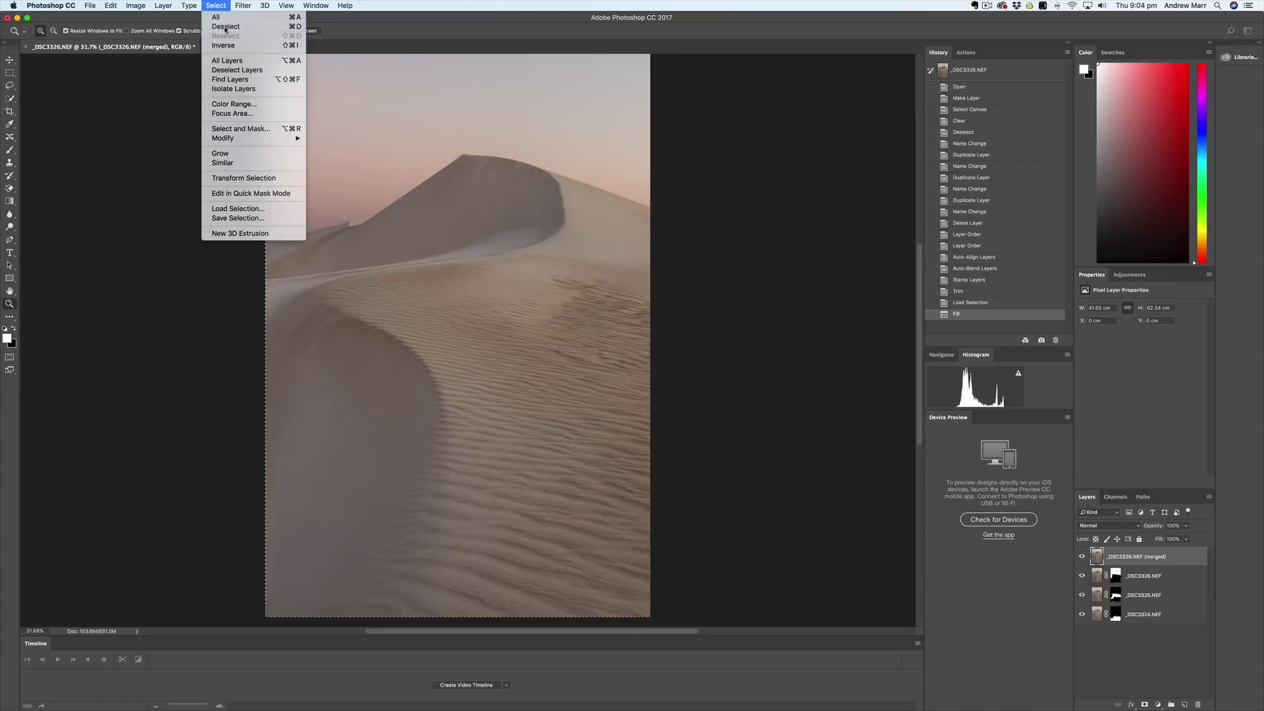
{"action": "left_click", "coordinate": [225, 26]}
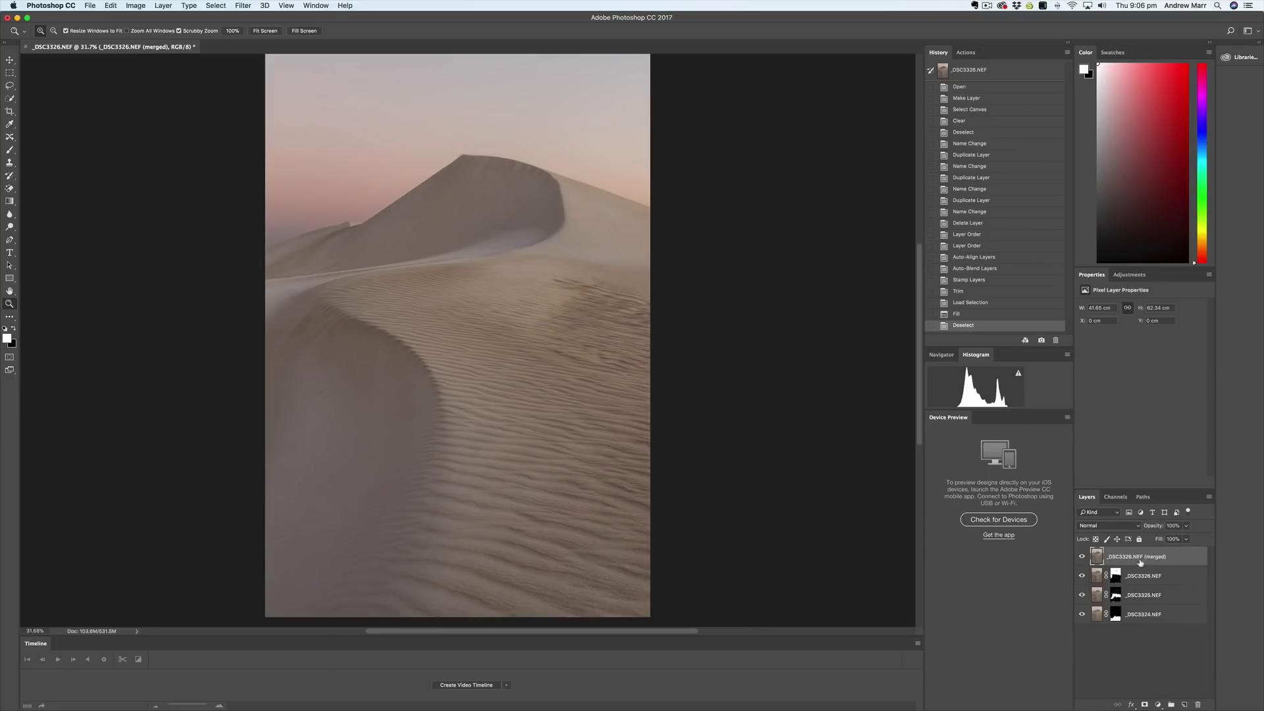
- Hide the three masked source layers to check the merged layer on its own, and show them again
{"action": "left_click", "coordinate": [1082, 615]}
{"action": "left_click", "coordinate": [1082, 595]}
{"action": "left_click", "coordinate": [1082, 576]}
{"action": "left_click", "coordinate": [1082, 614]}
{"action": "left_click", "coordinate": [1082, 596]}
{"action": "left_click", "coordinate": [1082, 576]}
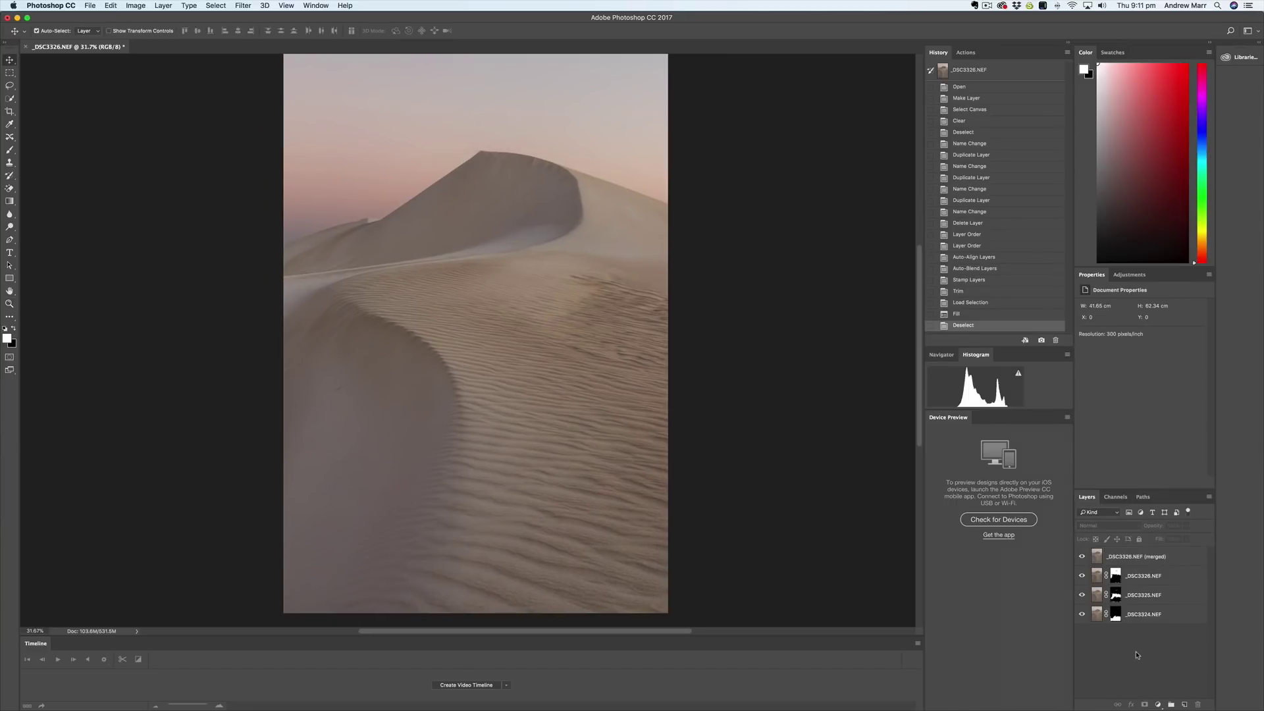
- Flatten the merged layer and the three masked layers into a single background, and save the file
{"action": "left_click", "coordinate": [1137, 619]}
{"action": "left_click", "coordinate": [1129, 565], "text": "shift"}
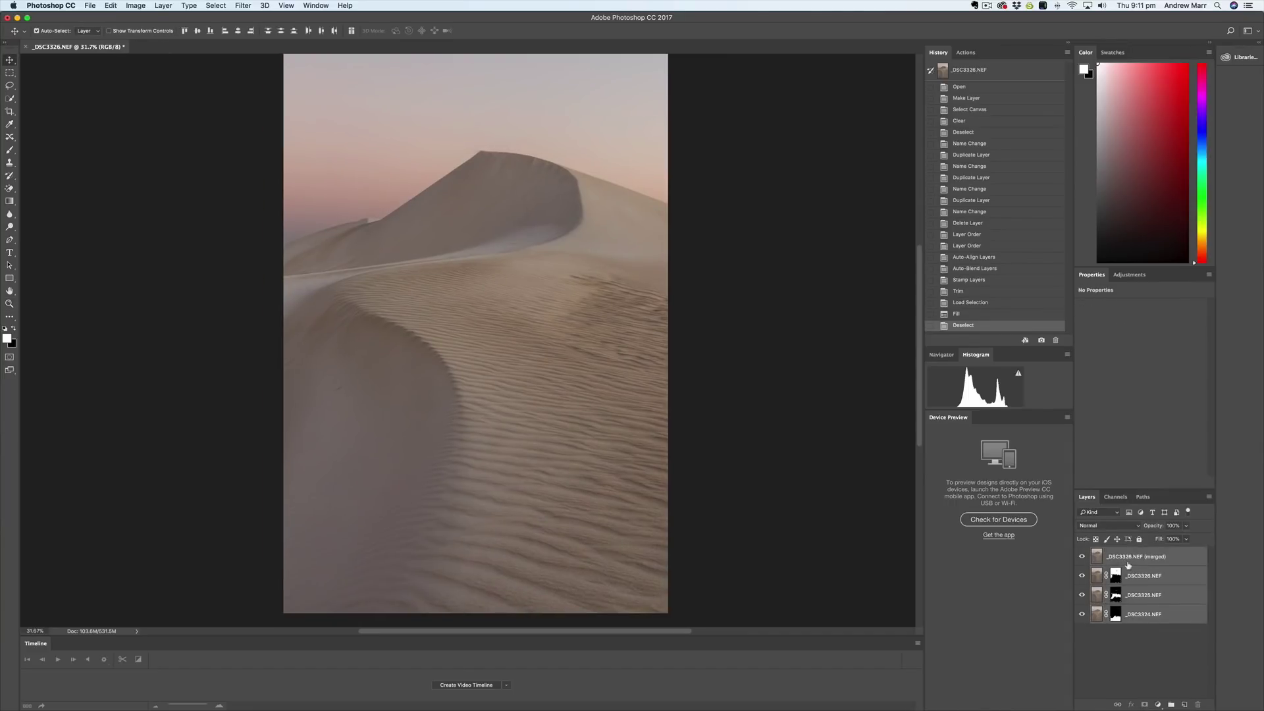
{"action": "right_click", "coordinate": [1144, 619]}
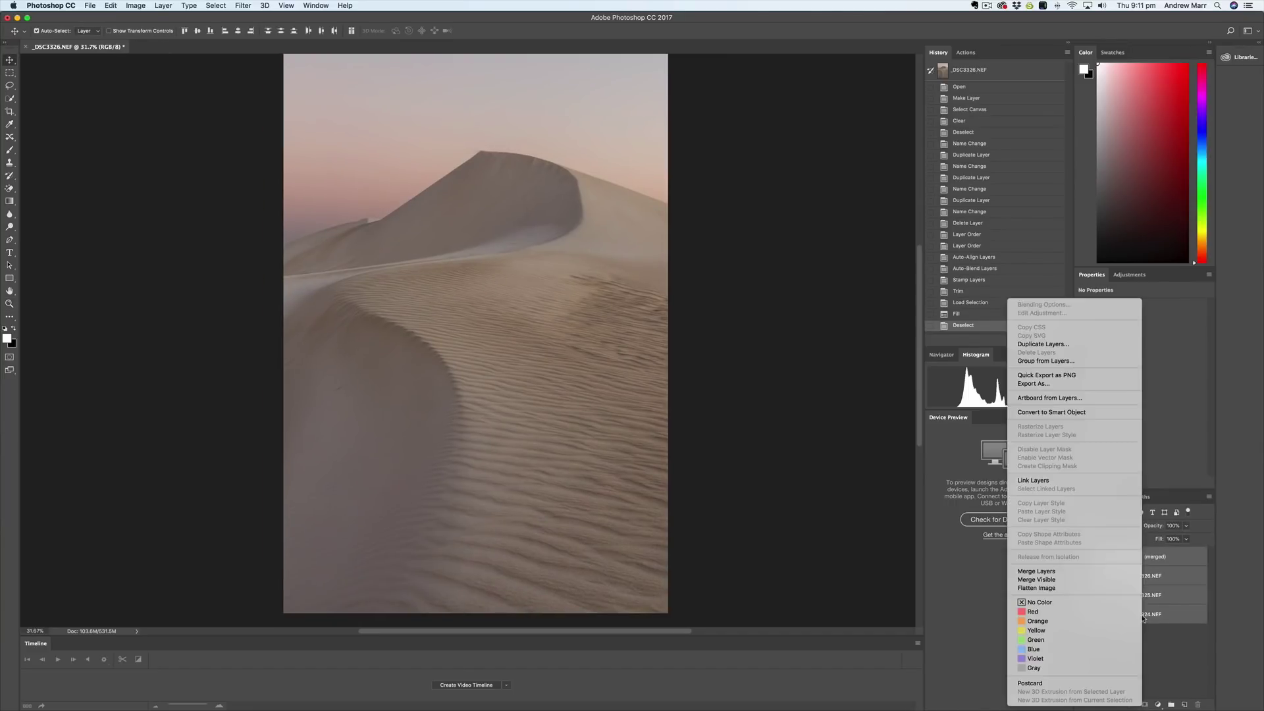
{"action": "left_click", "coordinate": [1036, 580]}
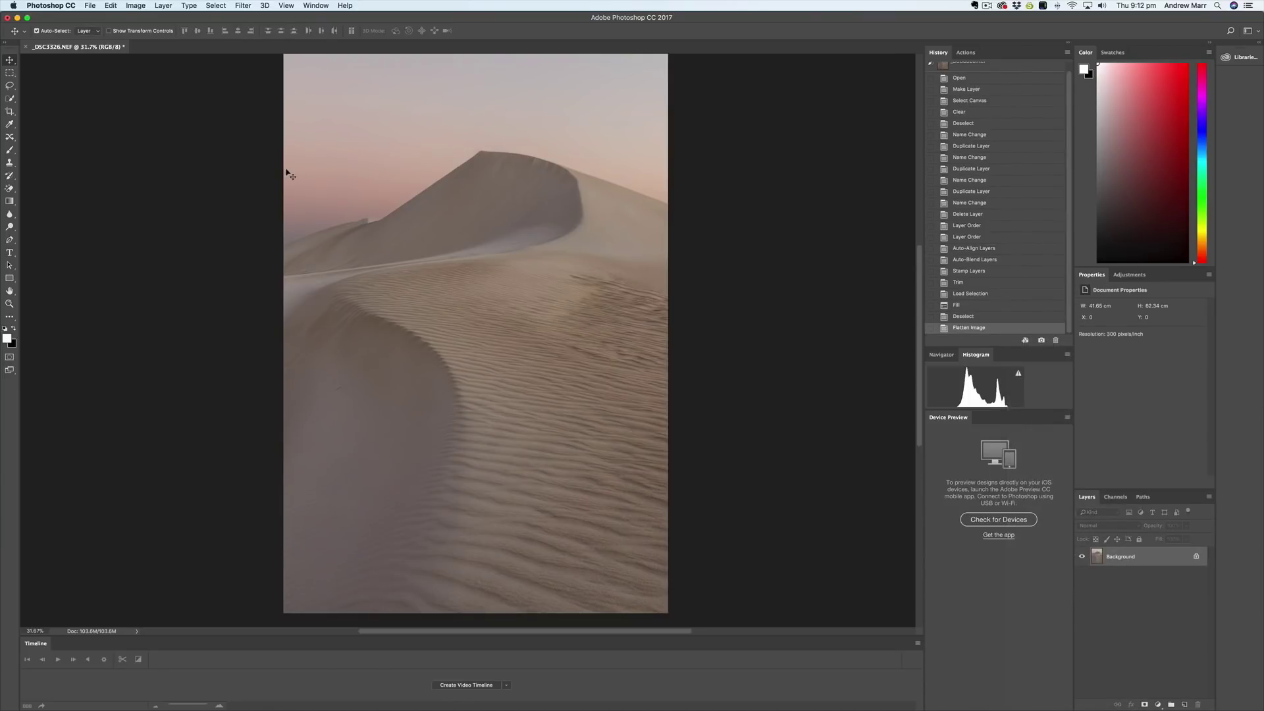
{"action": "left_click", "coordinate": [90, 6]}
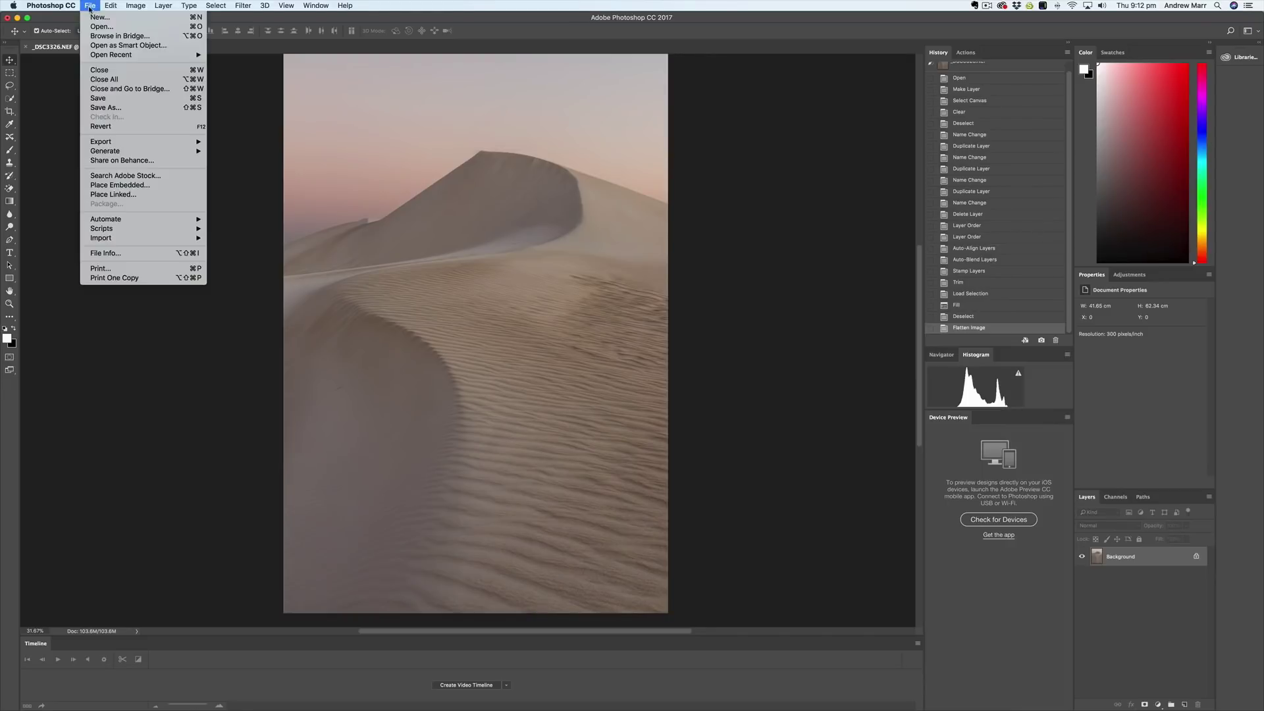
{"action": "left_click", "coordinate": [102, 100]}
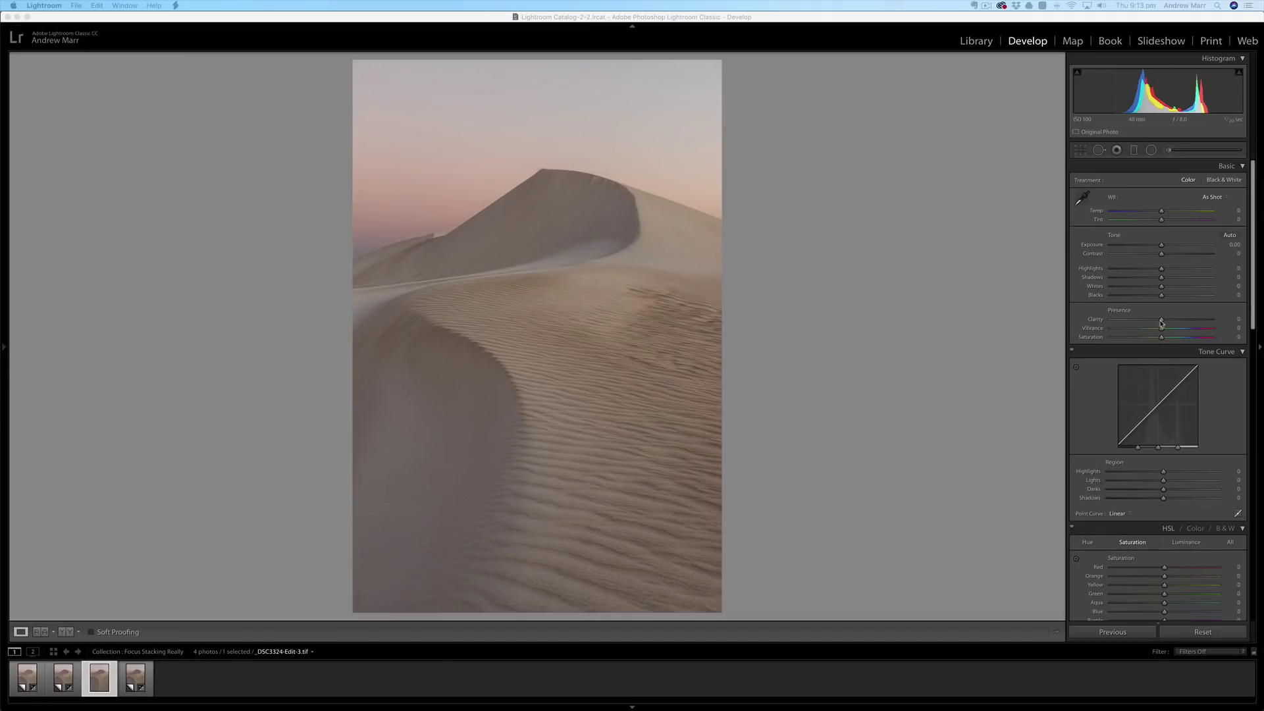
- Switch to Lightroom and, on _DSC3324-Edit-3.tif, set Clarity to +10, Vibrance to +22, and Orange and Yellow saturation to +5 each
{"action": "left_click_drag", "start_coordinate": [1162, 323], "coordinate": [1166, 323]}
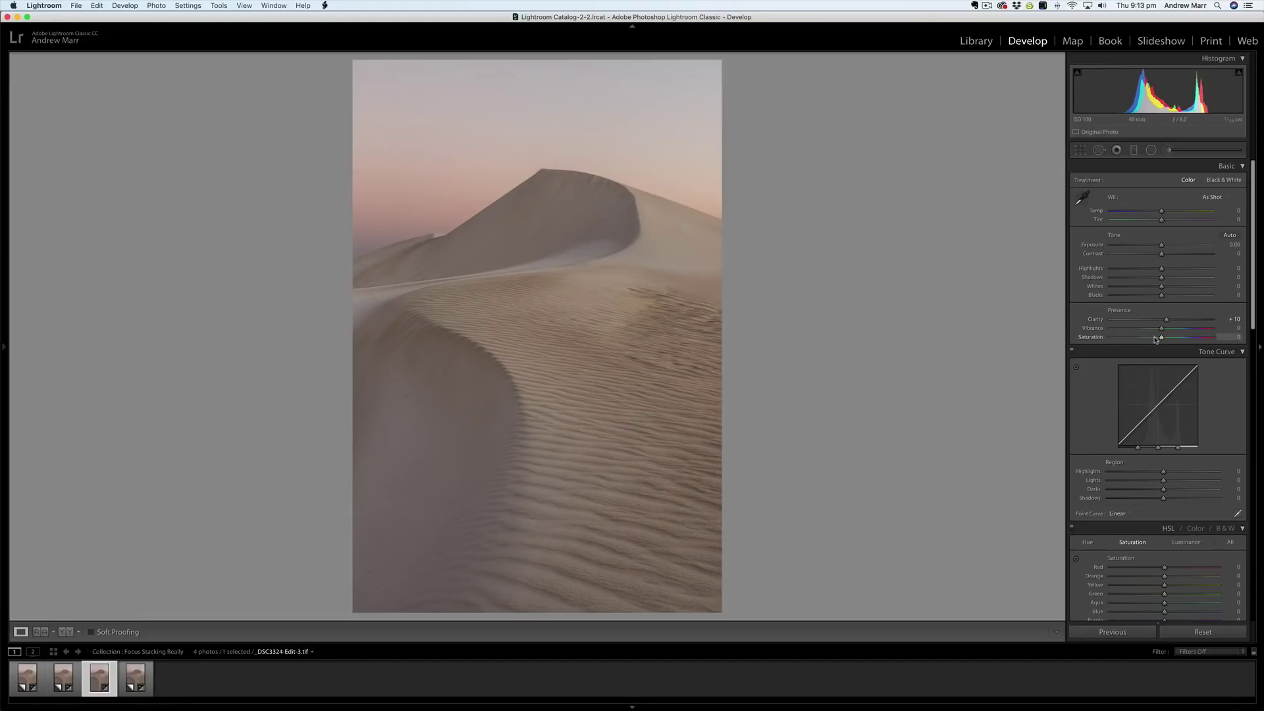
{"action": "left_click_drag", "start_coordinate": [1162, 331], "coordinate": [1173, 333]}
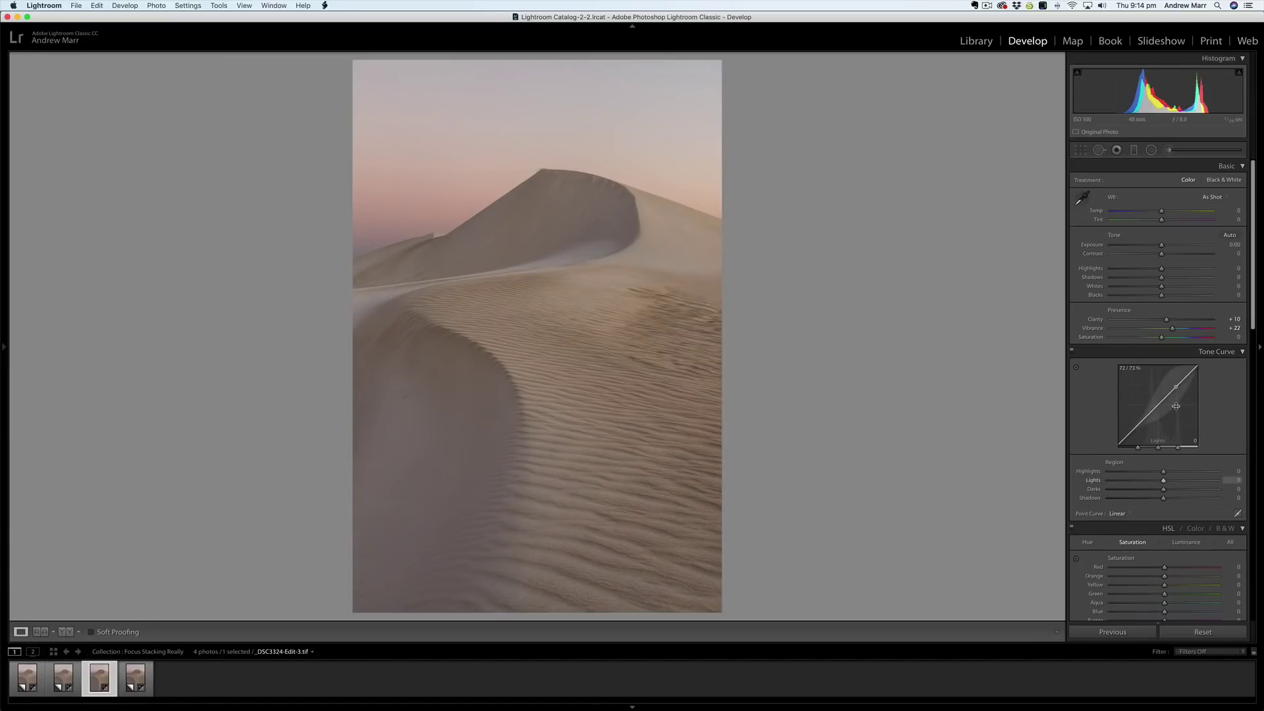
{"action": "scroll", "coordinate": [1177, 409], "scroll_direction": "down", "scroll_amount": 5}
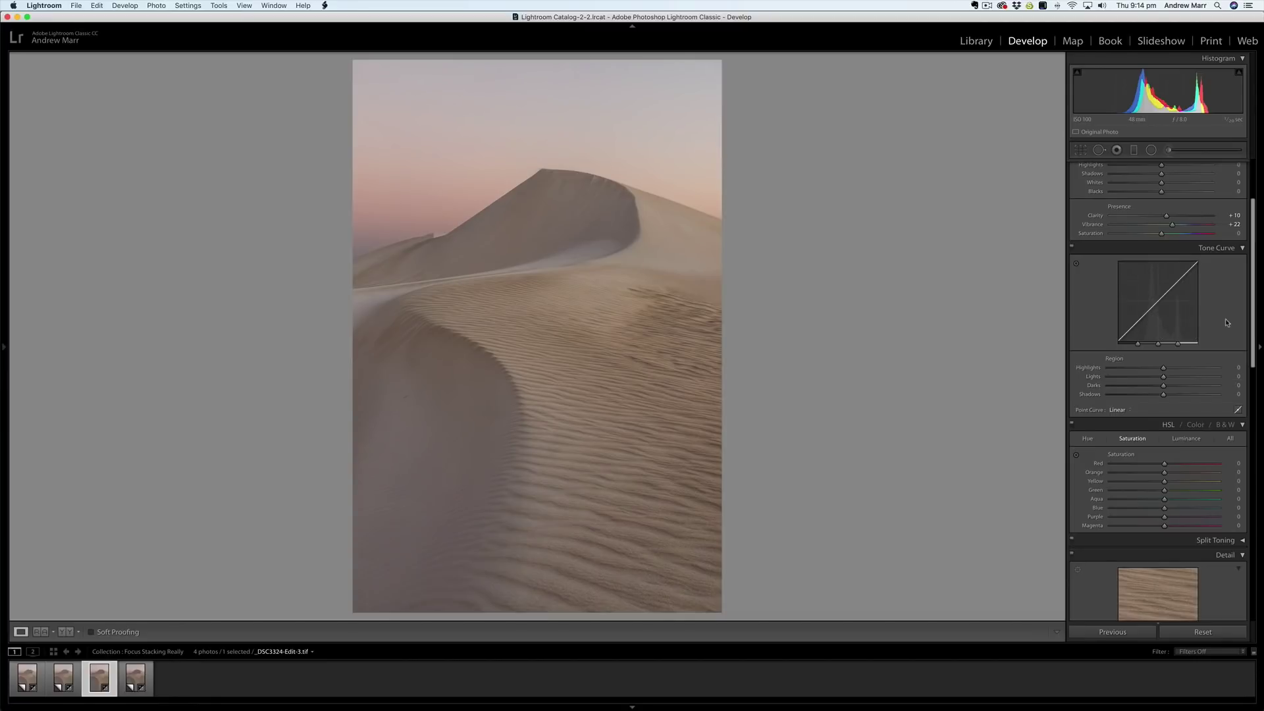
{"action": "scroll", "coordinate": [1225, 347], "scroll_direction": "down", "scroll_amount": 5}
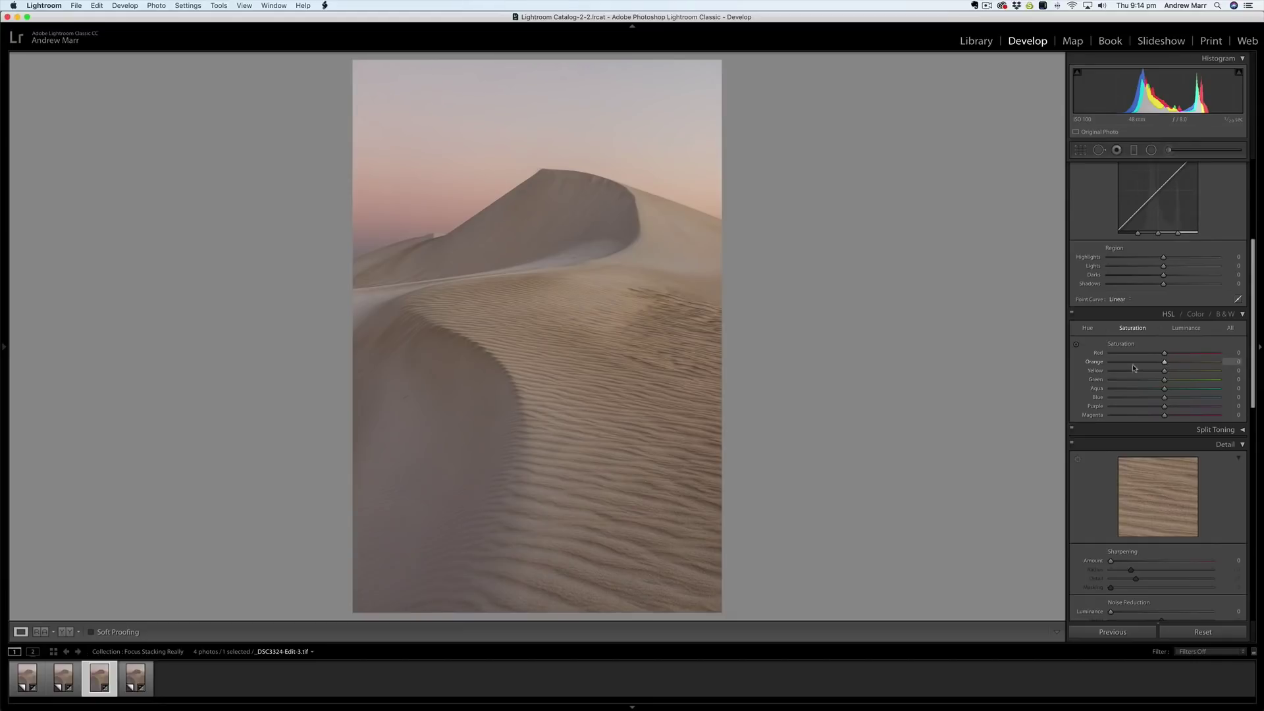
{"action": "mouse_move", "coordinate": [1165, 364]}
{"action": "left_mouse_down"}
{"action": "mouse_move", "coordinate": [1147, 365]}
{"action": "mouse_move", "coordinate": [1205, 366]}
{"action": "mouse_move", "coordinate": [1120, 365]}
{"action": "mouse_move", "coordinate": [1158, 369]}
{"action": "left_mouse_up"}
{"action": "left_click_drag", "start_coordinate": [1158, 367], "coordinate": [1190, 369]}
{"action": "left_click_drag", "start_coordinate": [1190, 363], "coordinate": [1167, 366]}
{"action": "mouse_move", "coordinate": [1165, 373]}
{"action": "left_mouse_down"}
{"action": "mouse_move", "coordinate": [1130, 375]}
{"action": "mouse_move", "coordinate": [1190, 375]}
{"action": "mouse_move", "coordinate": [1150, 374]}
{"action": "mouse_move", "coordinate": [1179, 375]}
{"action": "mouse_move", "coordinate": [1154, 375]}
{"action": "mouse_move", "coordinate": [1167, 378]}
{"action": "left_mouse_up"}
- Sharpen the stacked dune image with an Amount of 10 and Masking of 75
{"action": "scroll", "coordinate": [1127, 436], "scroll_direction": "down", "scroll_amount": 3}
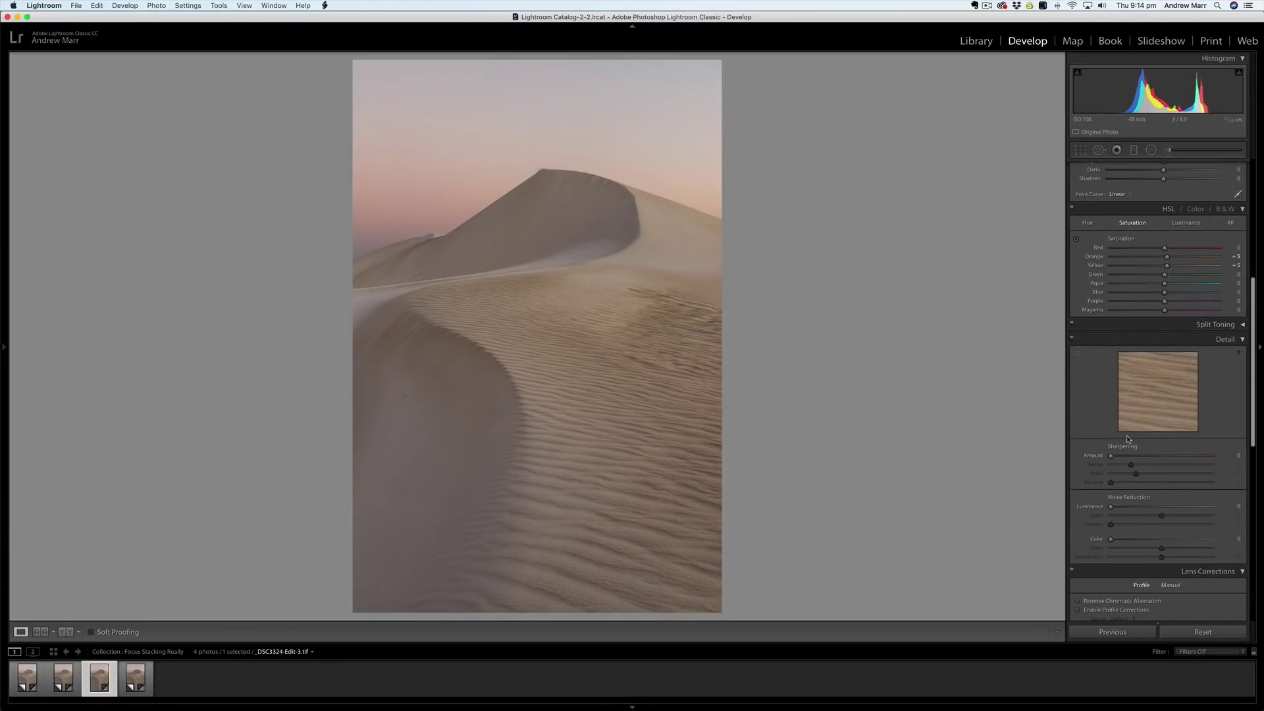
{"action": "scroll", "coordinate": [1127, 436], "scroll_direction": "down", "scroll_amount": 1}
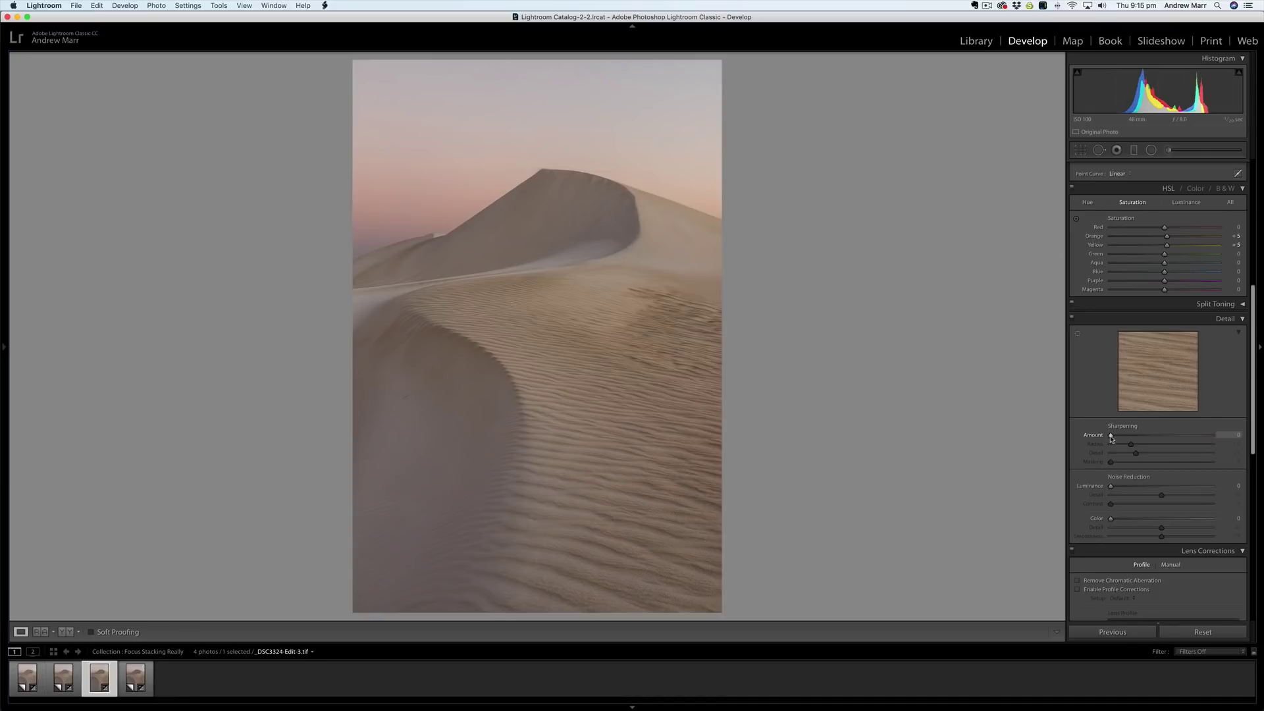
{"action": "left_click_drag", "start_coordinate": [1112, 438], "coordinate": [1117, 437]}
{"action": "scroll", "coordinate": [1099, 474], "scroll_direction": "up", "scroll_amount": 1}
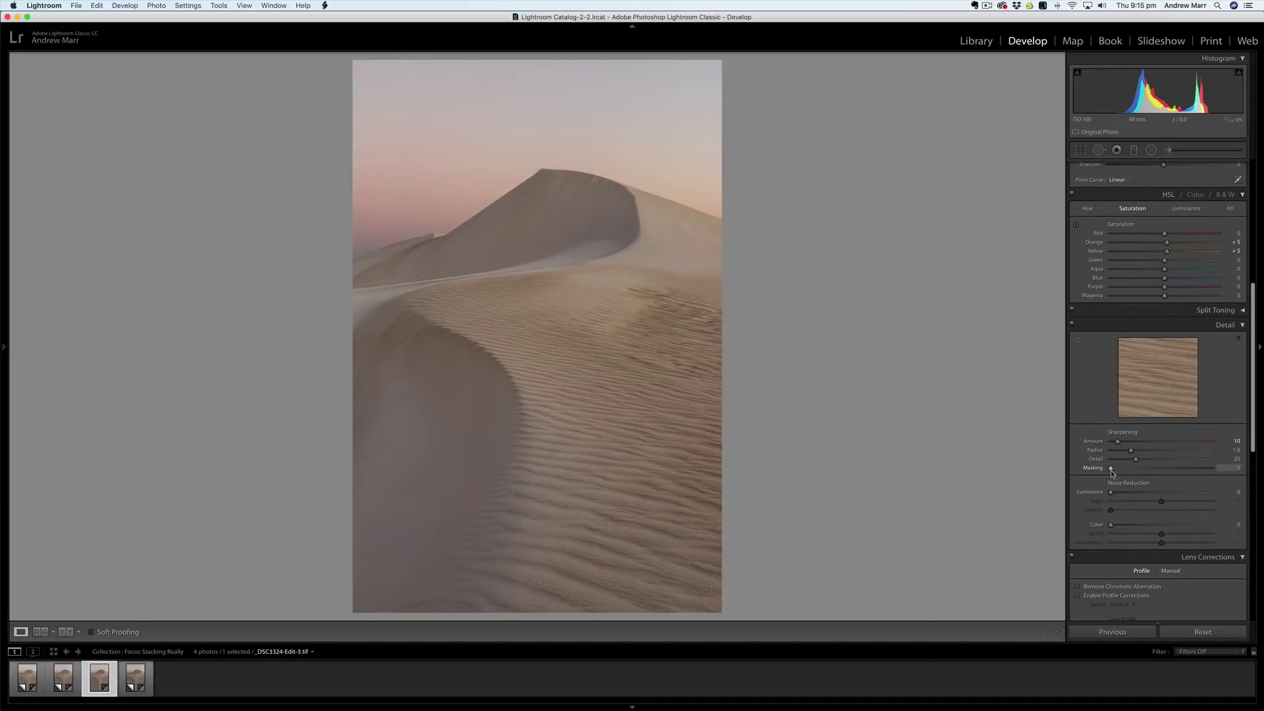
{"action": "left_click_drag", "start_coordinate": [1110, 469], "coordinate": [1186, 471]}
- Try a slight dark post-crop vignette on the dune image and reset its amount to the default
{"action": "scroll", "coordinate": [1139, 508], "scroll_direction": "down", "scroll_amount": 10}
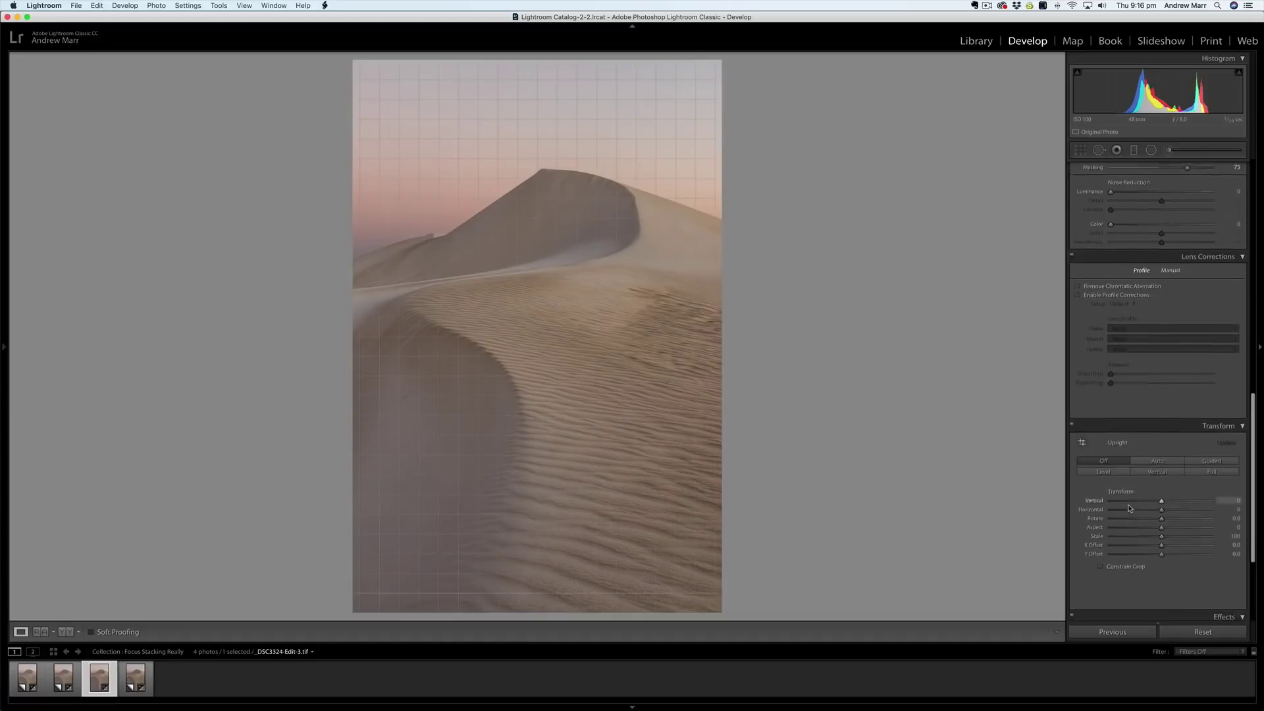
{"action": "scroll", "coordinate": [1130, 509], "scroll_direction": "down", "scroll_amount": 5}
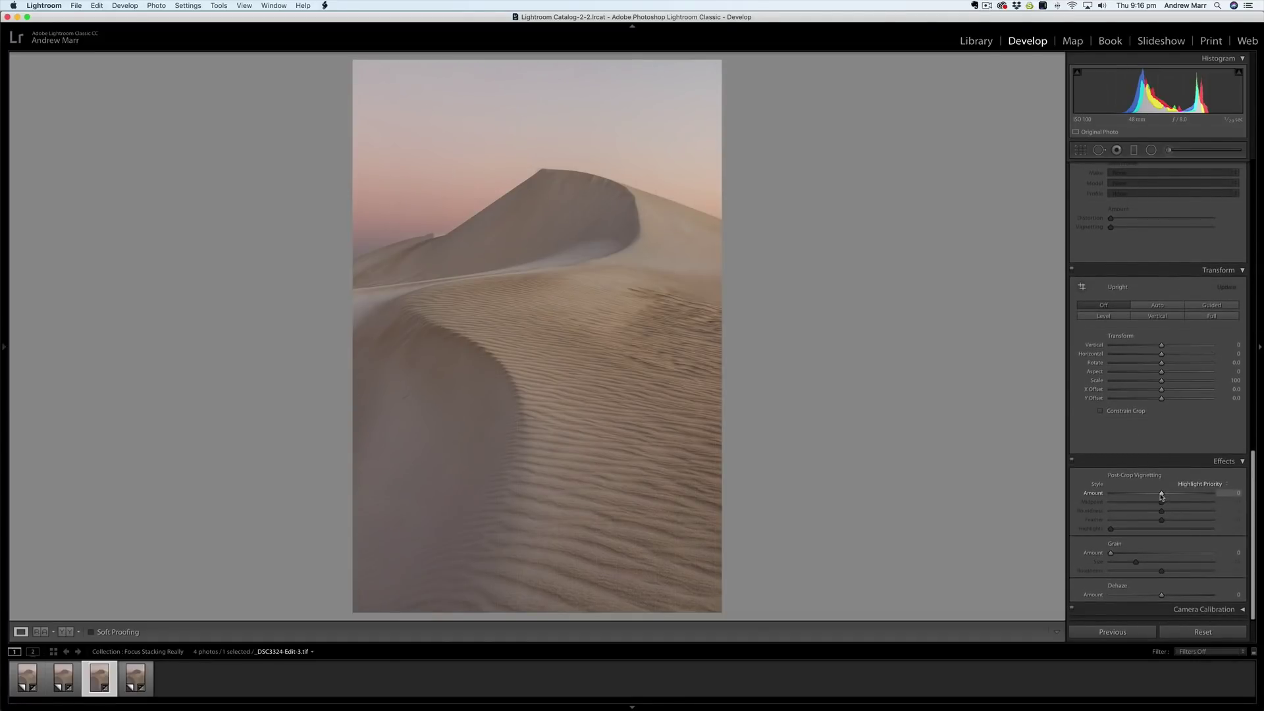
{"action": "left_click_drag", "start_coordinate": [1160, 495], "coordinate": [1158, 498]}
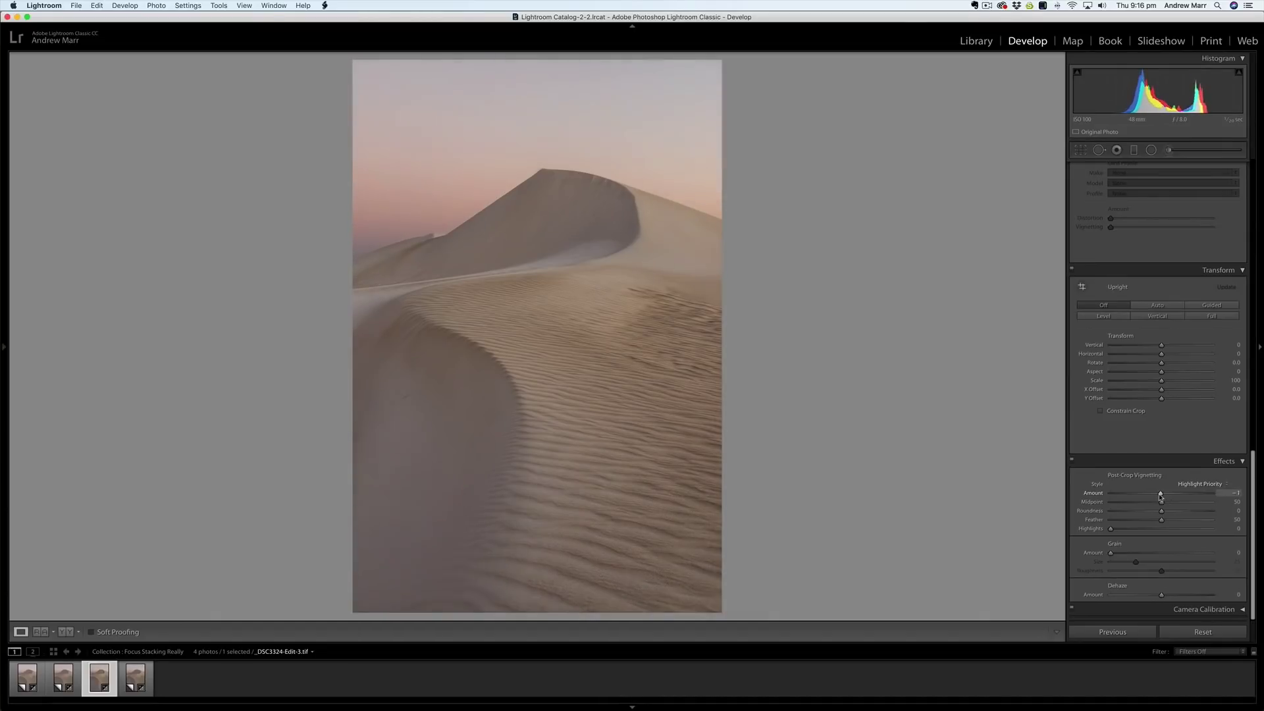
{"action": "double_click", "coordinate": [1093, 494]}
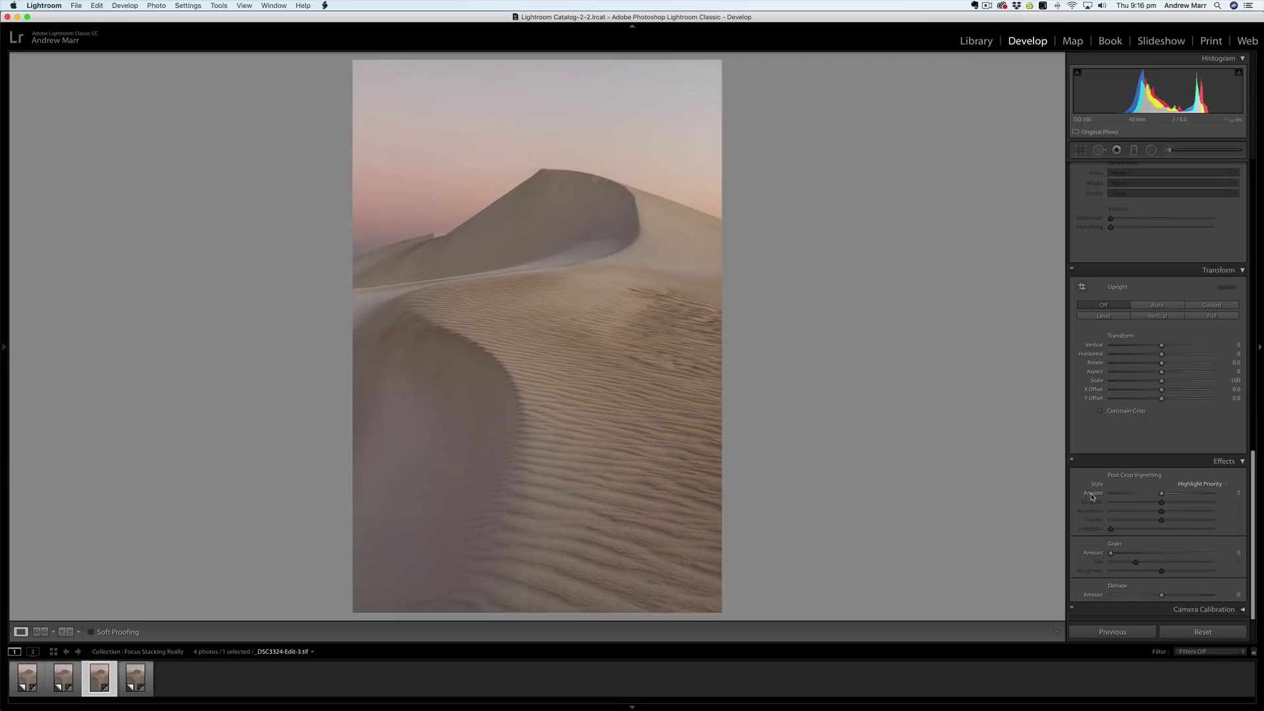
- Set Dehaze to +7 and compare the dune image with its before version
{"action": "scroll", "coordinate": [1166, 589], "scroll_direction": "up", "scroll_amount": 1}
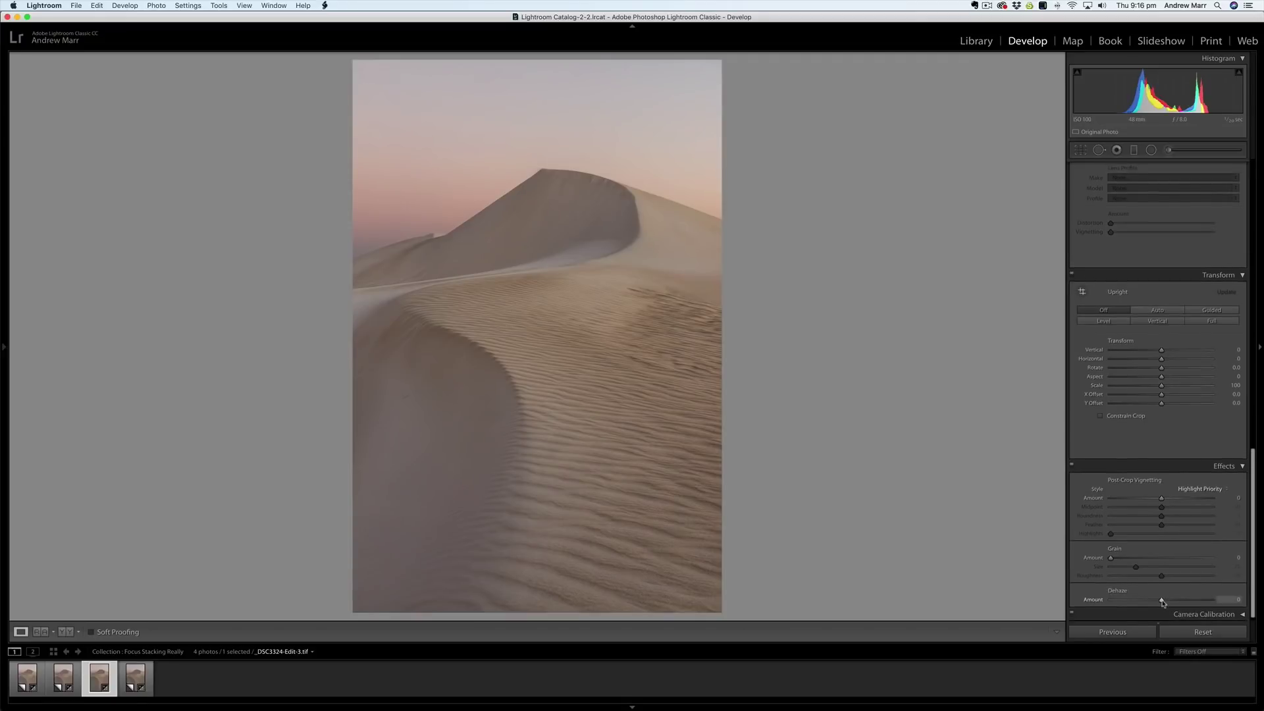
{"action": "left_click_drag", "start_coordinate": [1163, 602], "coordinate": [1171, 603]}
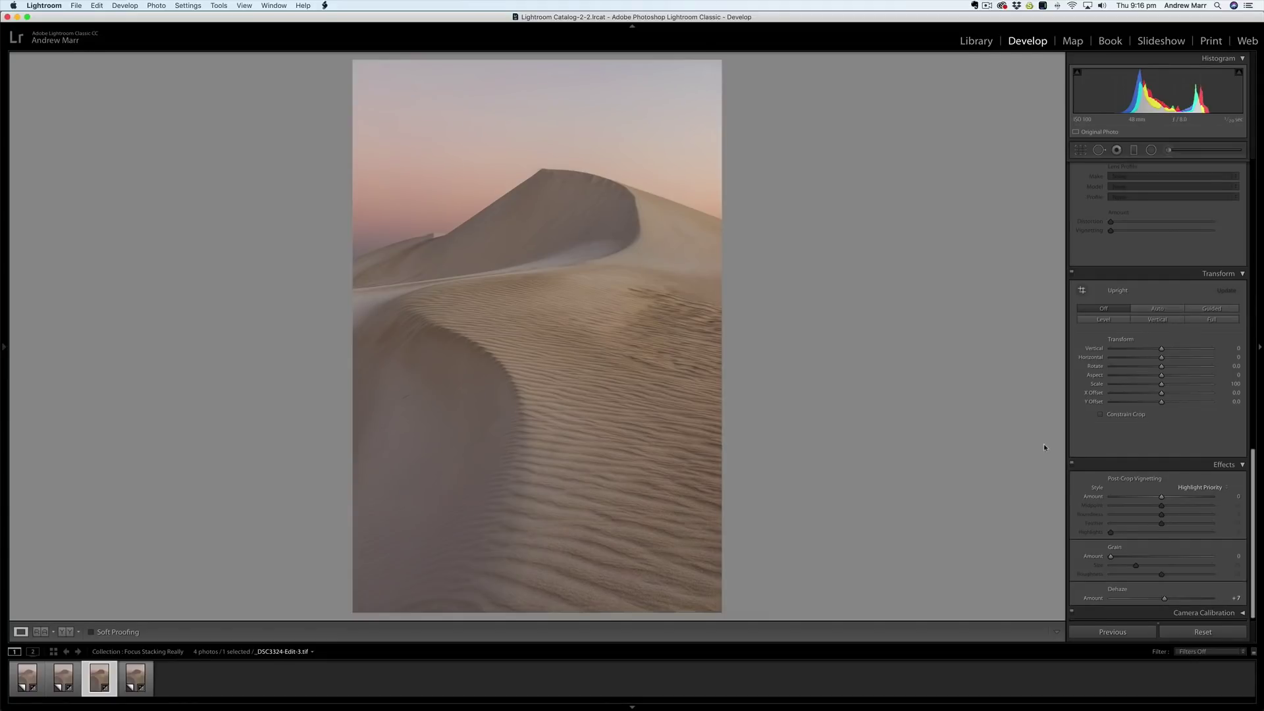
{"action": "scroll", "coordinate": [1143, 440], "scroll_direction": "up", "scroll_amount": 5}
{"action": "scroll", "coordinate": [1143, 440], "scroll_direction": "up", "scroll_amount": 4}
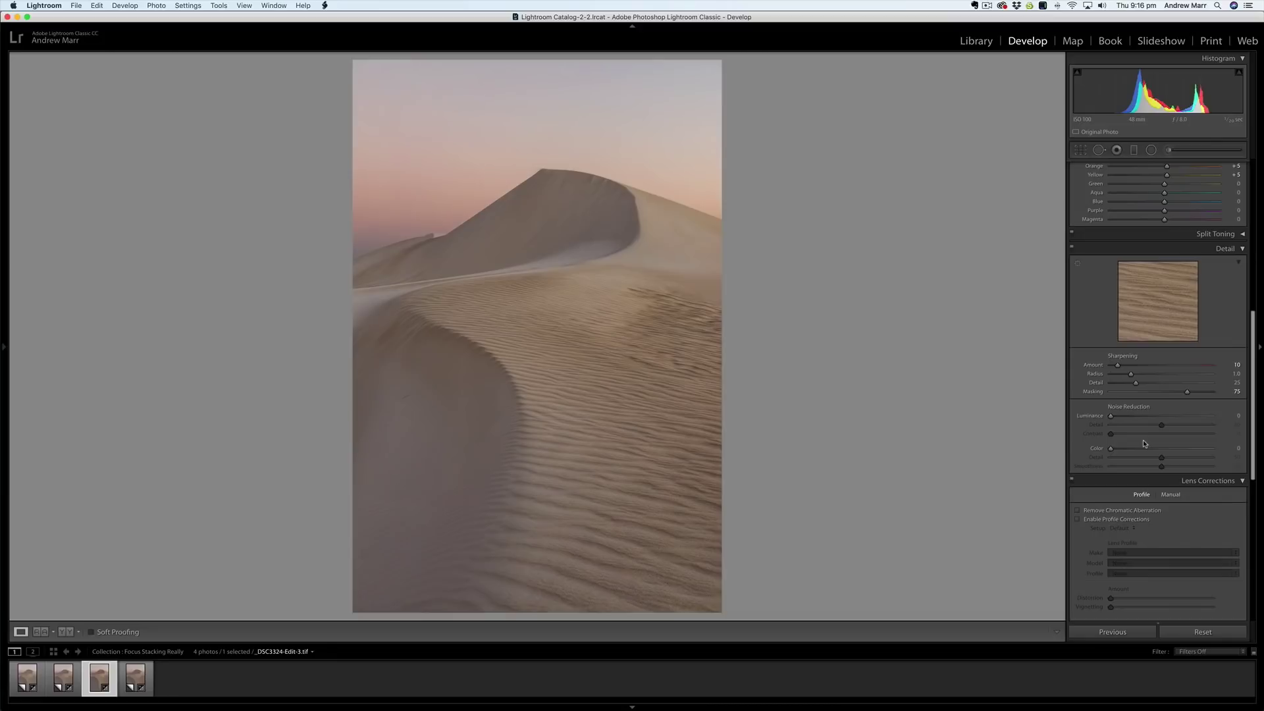
{"action": "key", "text": "backslash"}
{"action": "key", "text": "backslash"}
- Set the tone curve's point curve to Medium Contrast after trying Strong Contrast, and compare the image with its before version
{"action": "scroll", "coordinate": [1145, 444], "scroll_direction": "up", "scroll_amount": 3}
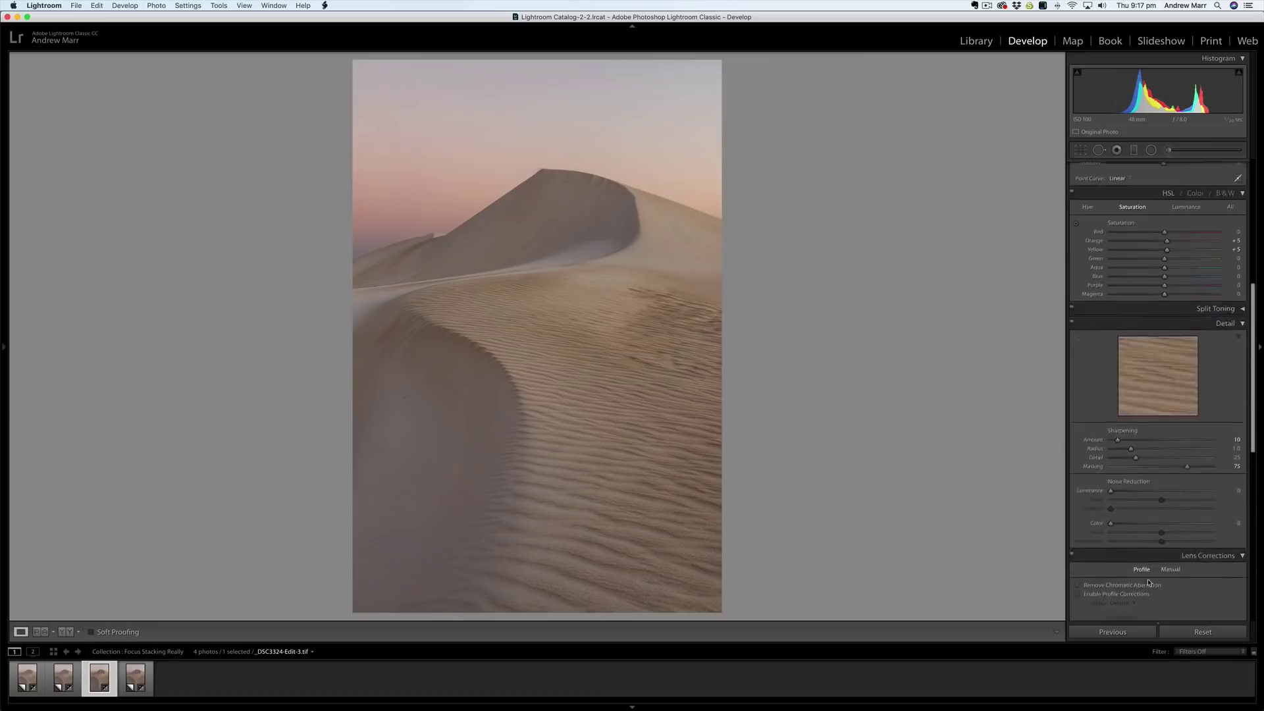
{"action": "scroll", "coordinate": [1149, 583], "scroll_direction": "up", "scroll_amount": 10}
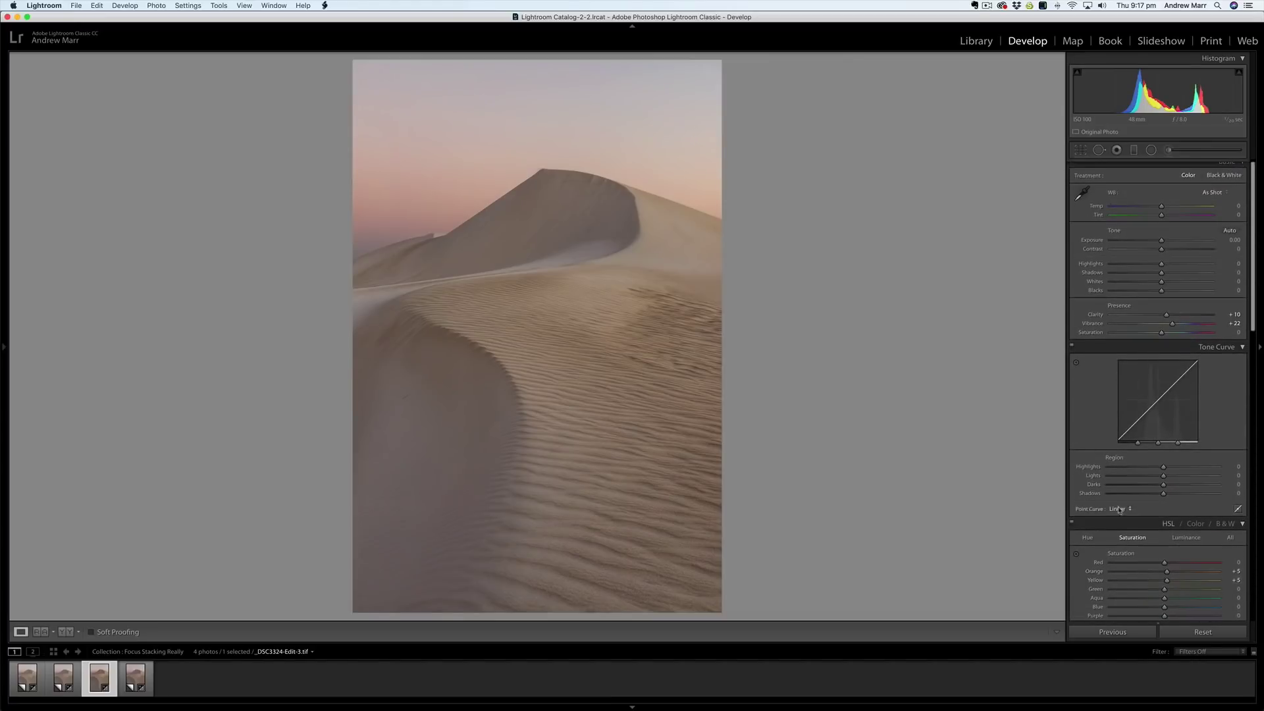
{"action": "left_click", "coordinate": [1129, 510]}
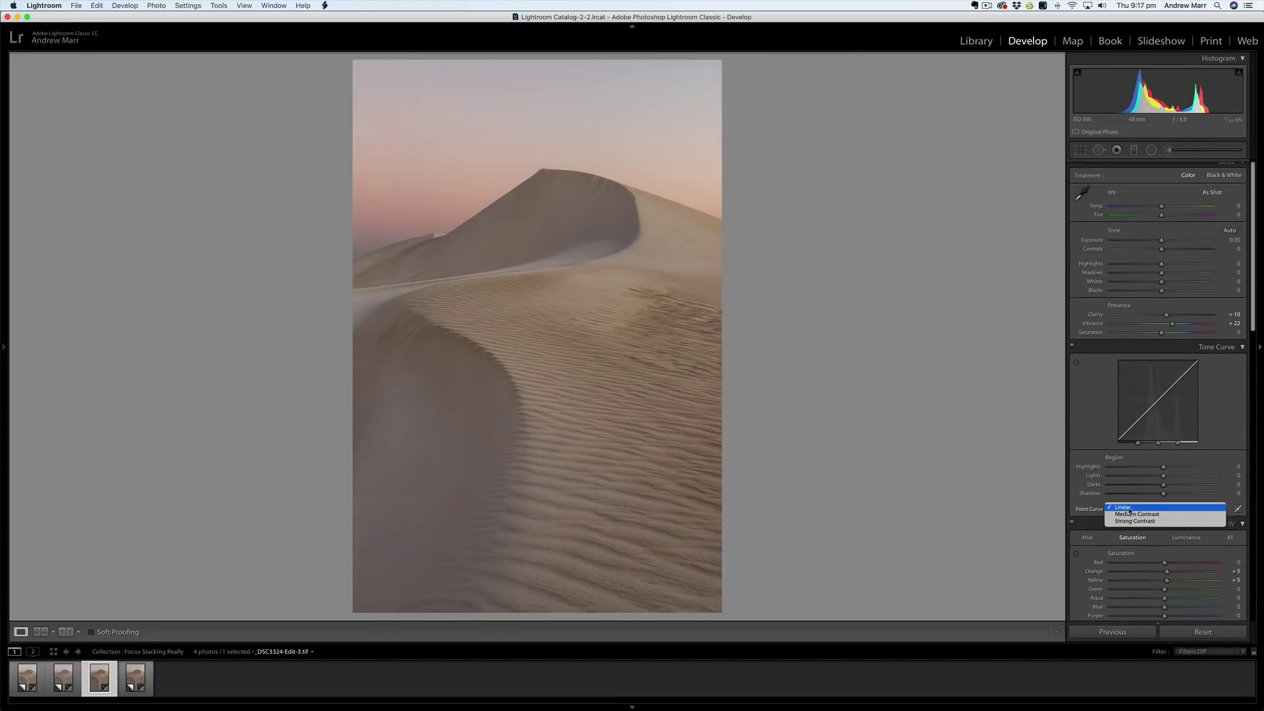
{"action": "left_click", "coordinate": [1130, 520]}
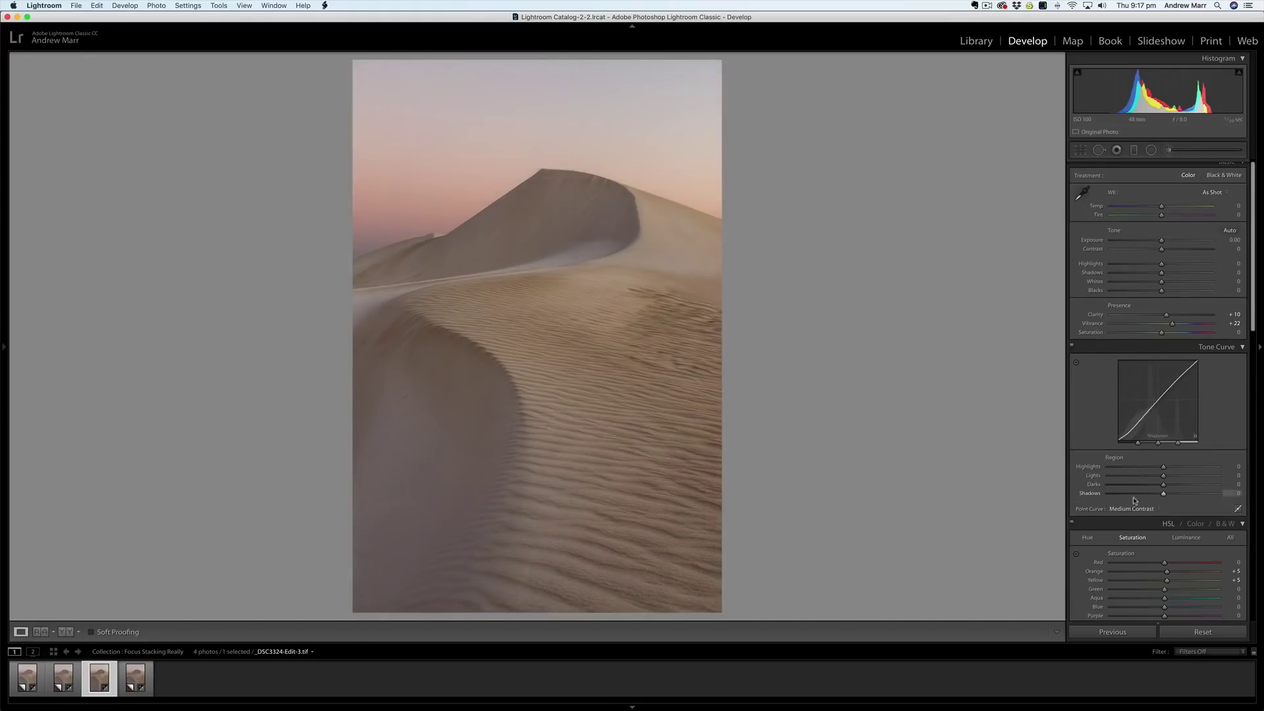
{"action": "left_click", "coordinate": [1134, 509]}
{"action": "left_click", "coordinate": [1134, 518]}
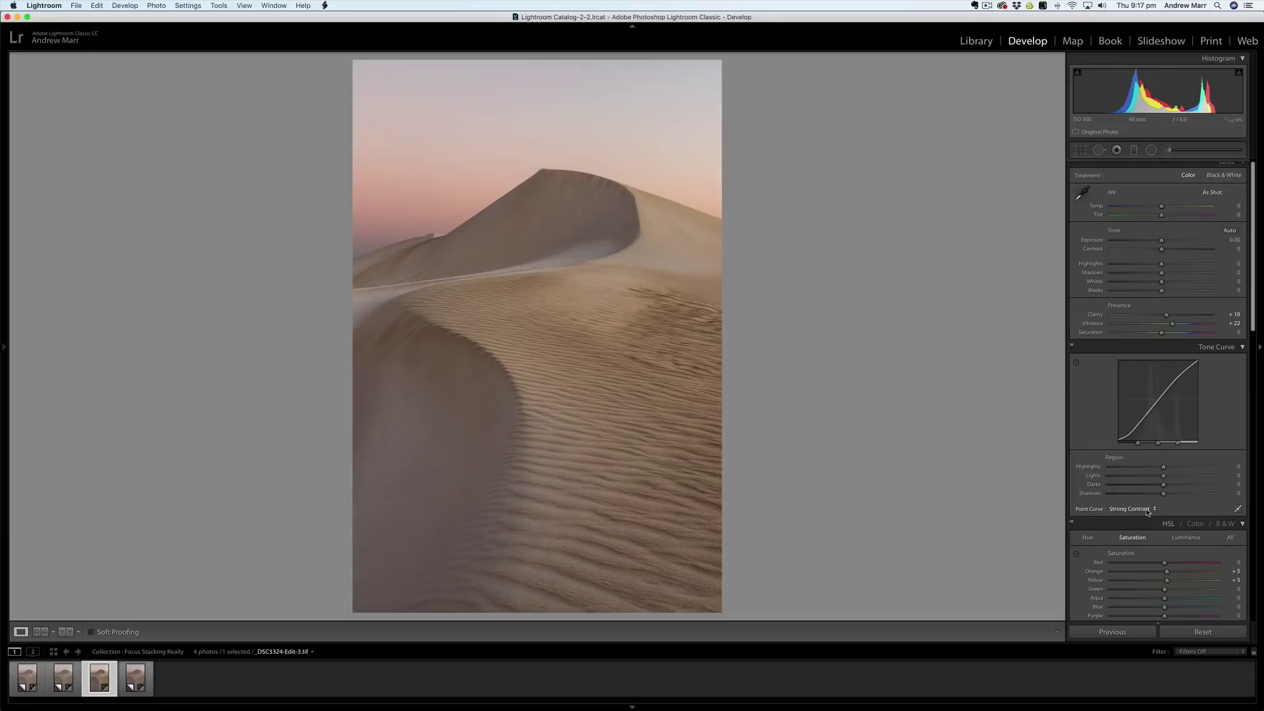
{"action": "left_click", "coordinate": [1147, 512]}
{"action": "left_click", "coordinate": [1141, 504]}
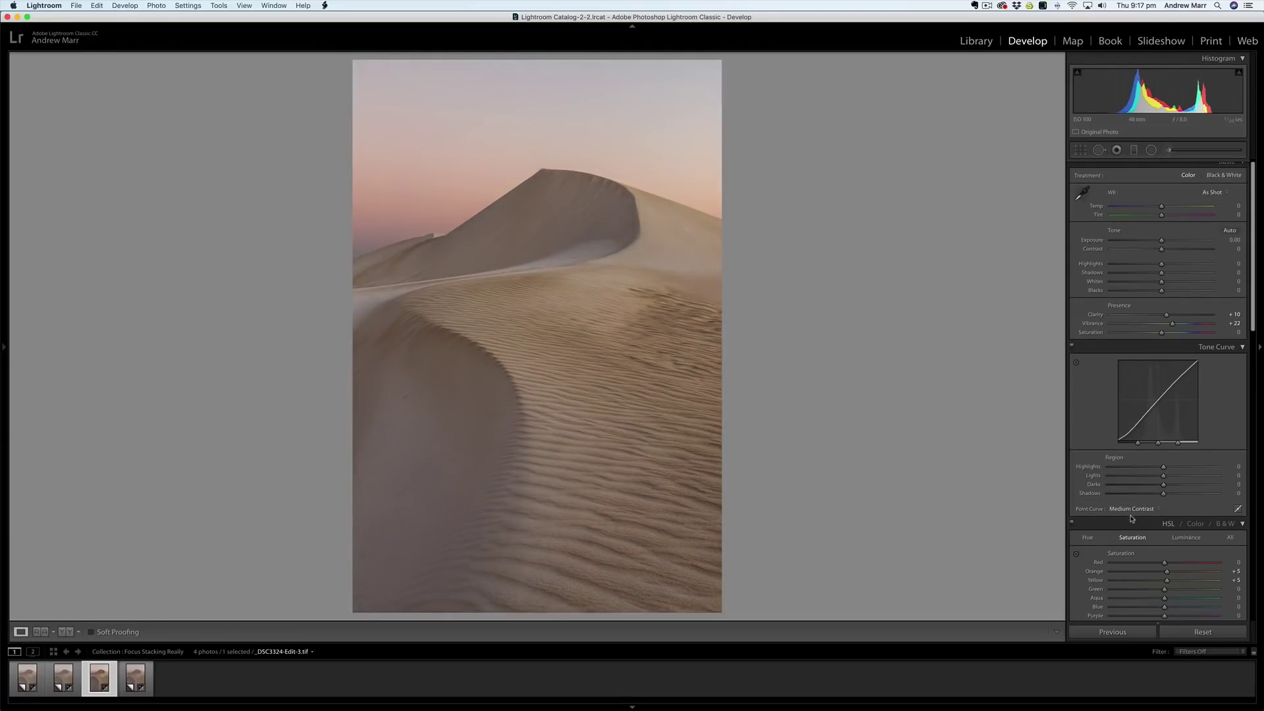
{"action": "key", "text": "backslash"}
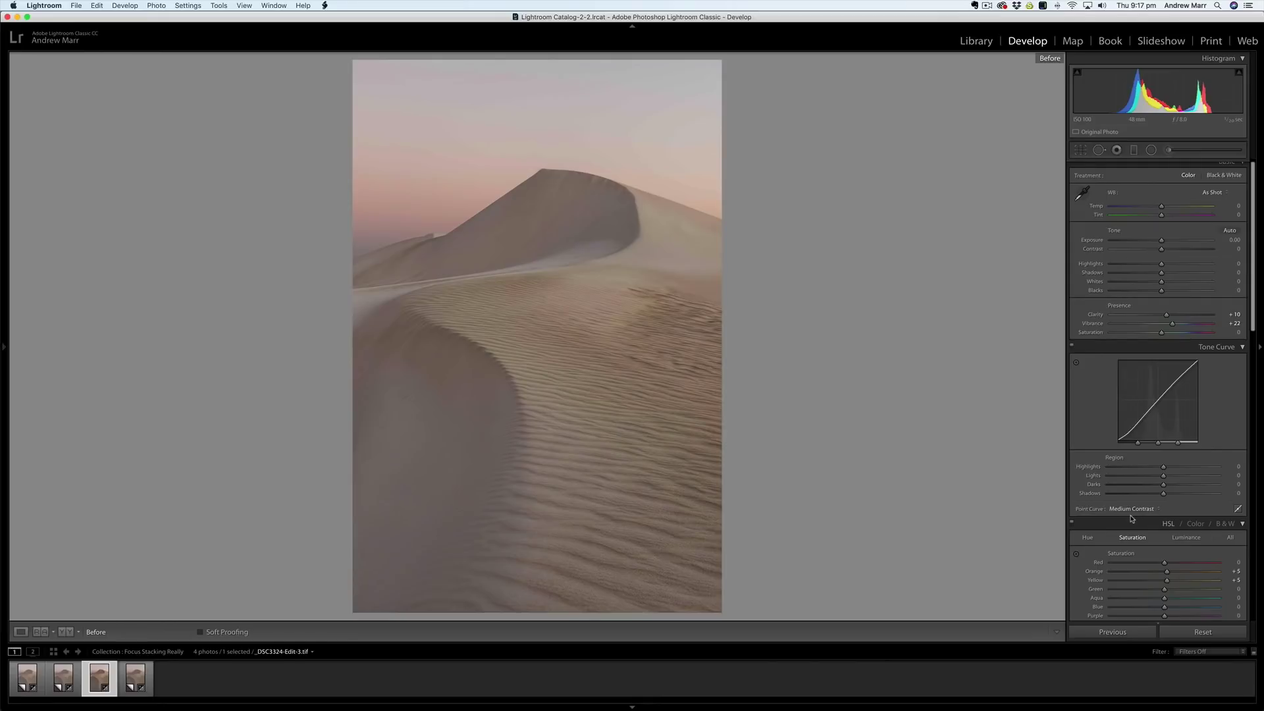
{"action": "key", "text": "backslash"}
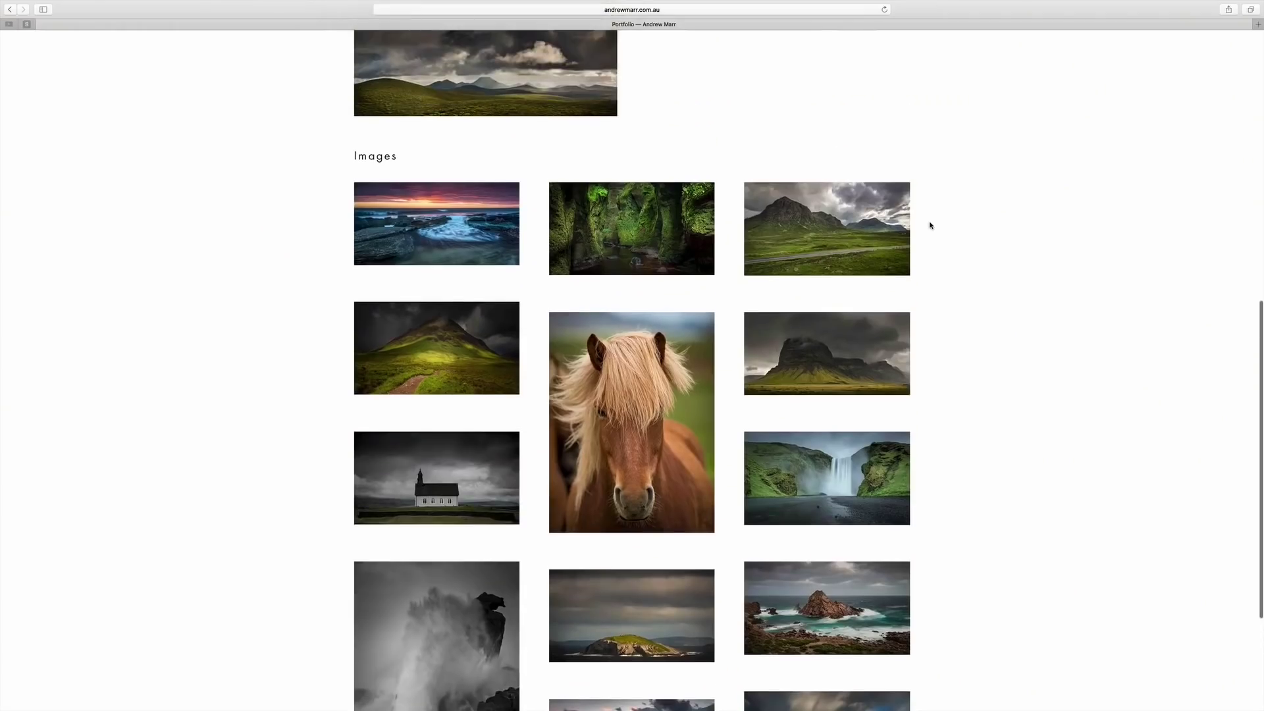
- Browse the photography website's portfolio page up to the Panoramic section and open the waterfall panorama
{"action": "scroll", "coordinate": [930, 226], "scroll_direction": "up", "scroll_amount": 3}
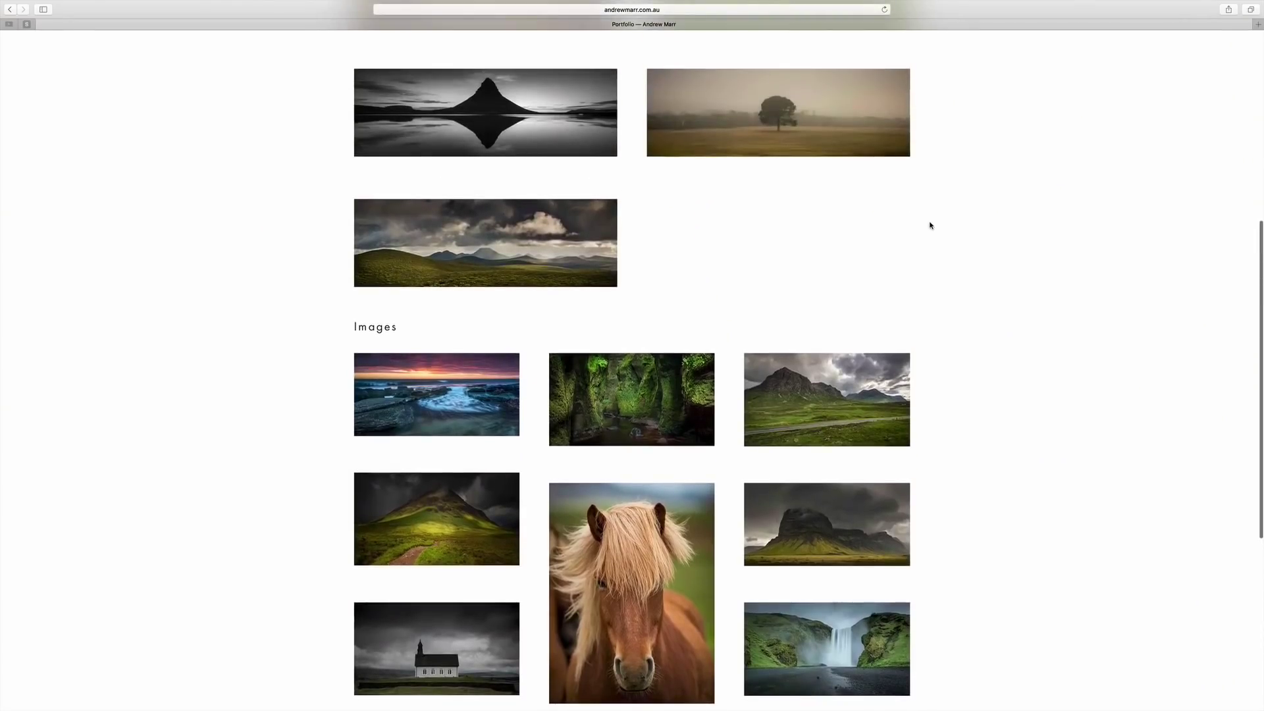
{"action": "scroll", "coordinate": [930, 226], "scroll_direction": "up", "scroll_amount": 5}
{"action": "scroll", "coordinate": [930, 226], "scroll_direction": "up", "scroll_amount": 3}
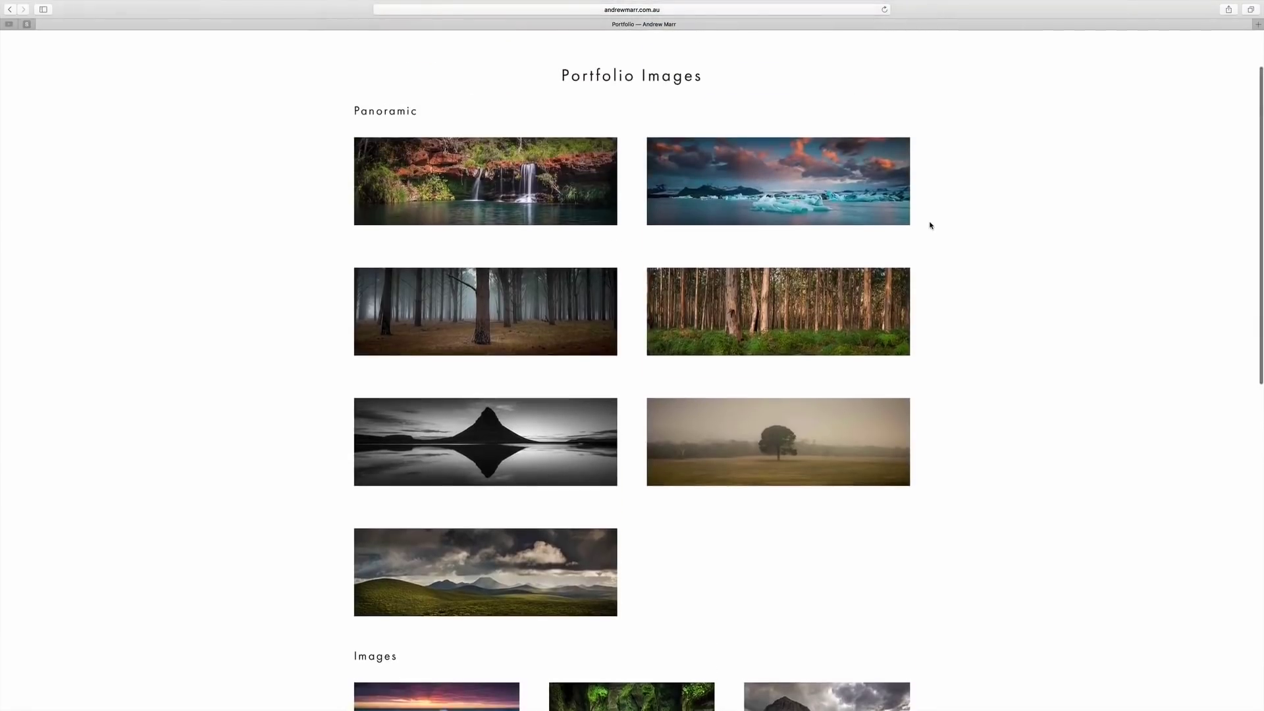
{"action": "left_click", "coordinate": [509, 191]}
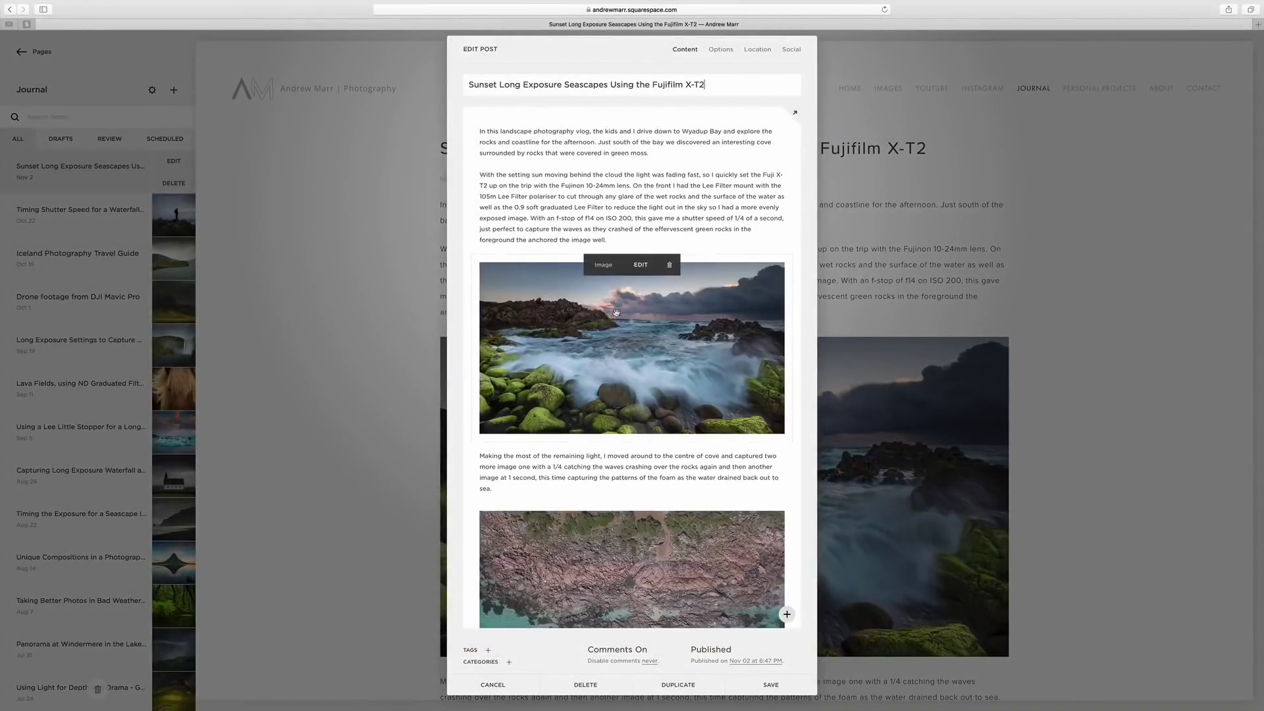
- Move the seascape image block above the second paragraph of the Sunset Long Exposure Seascapes journal post
{"action": "left_click_drag", "start_coordinate": [617, 312], "coordinate": [613, 177]}
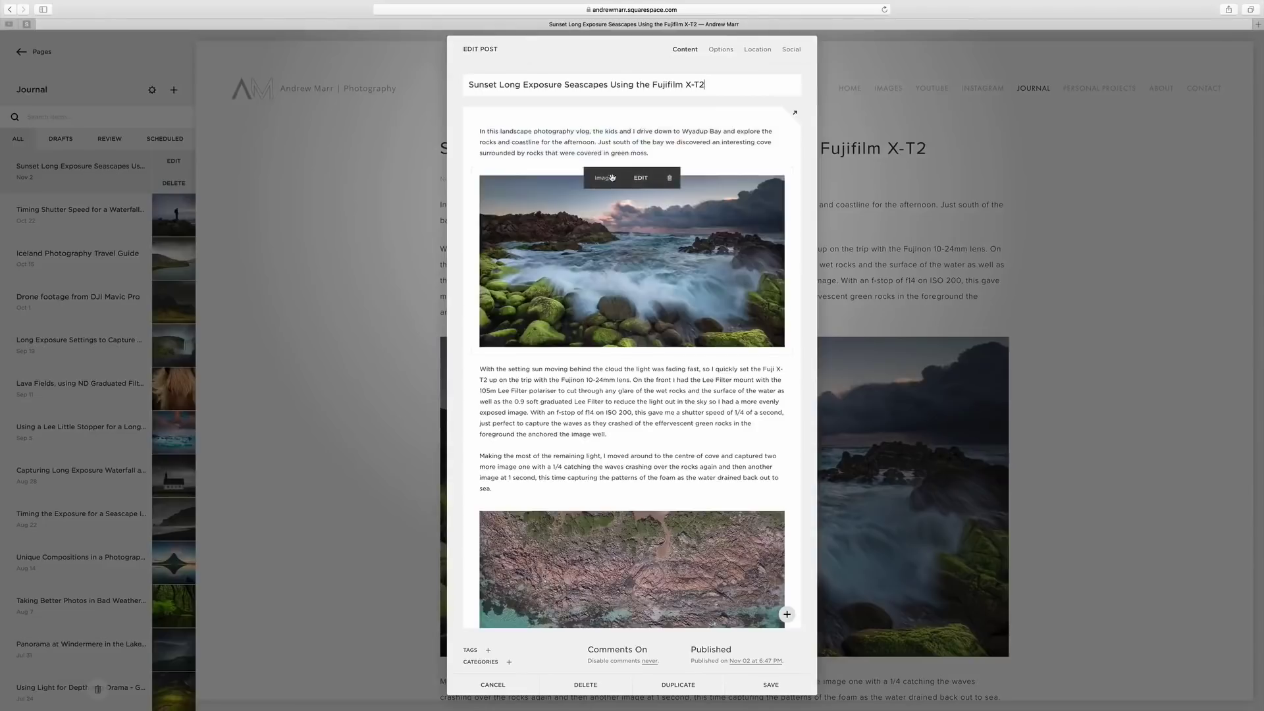